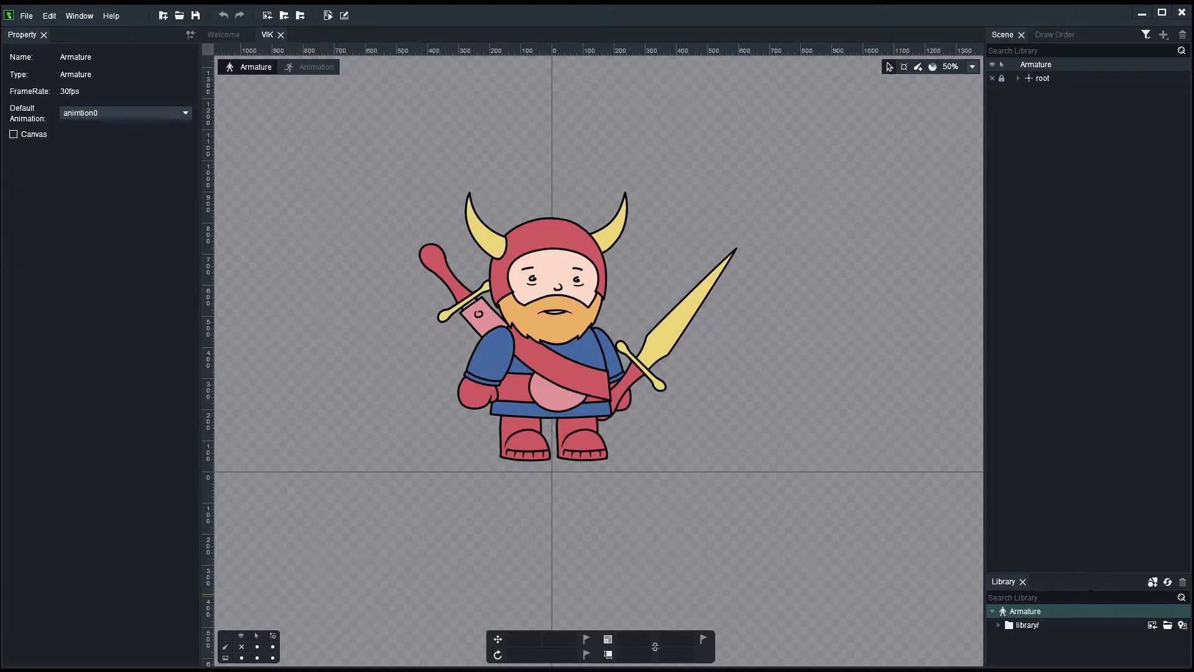
Step: Raise the Scene–Library splitter so the Library panel takes up more of the right side
drag(1093, 571, 1089, 404)
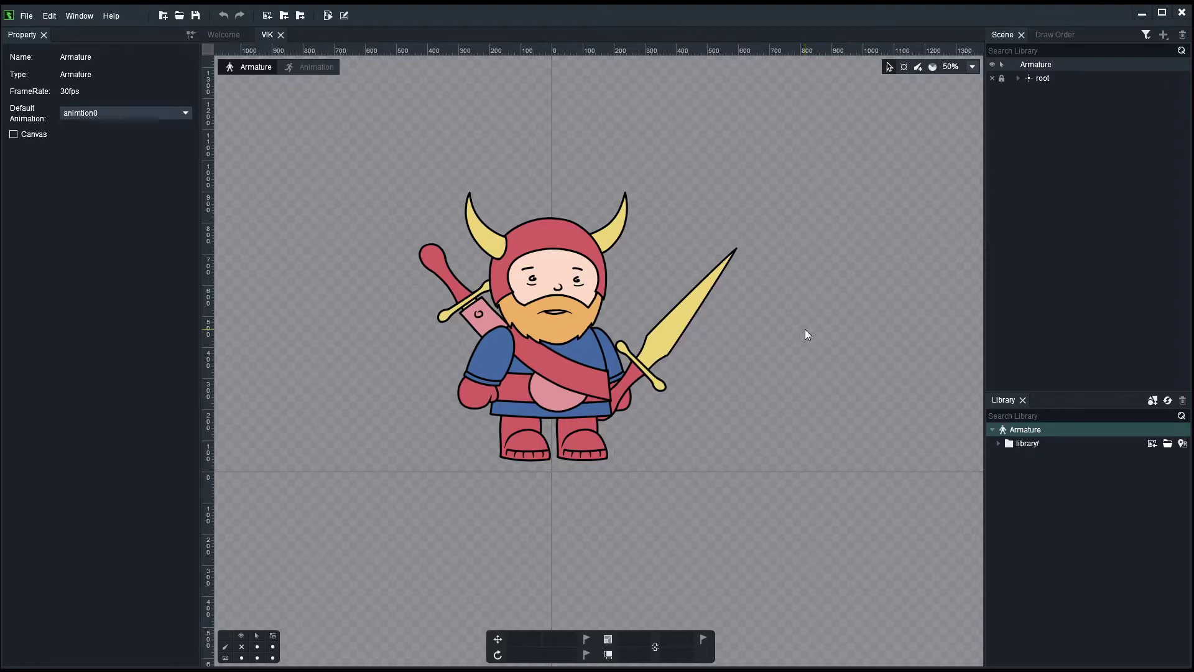
Step: Switch to animation mode, enlarge the animation list, and show the scene hierarchy
click(319, 67)
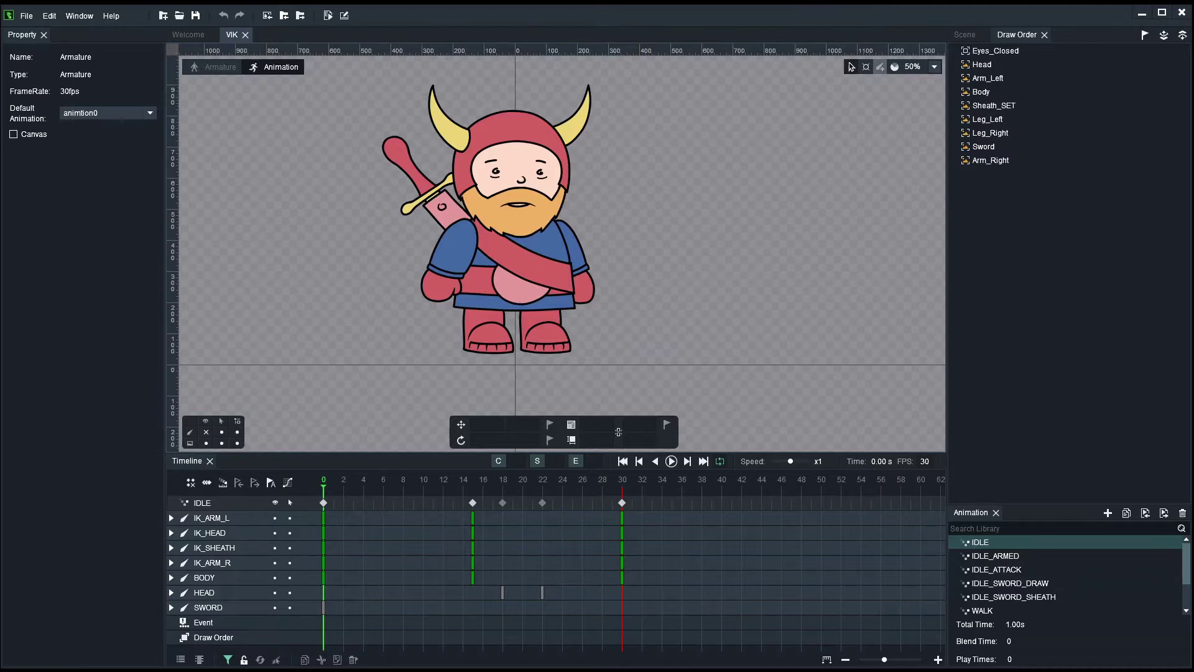
drag(1047, 504, 1025, 271)
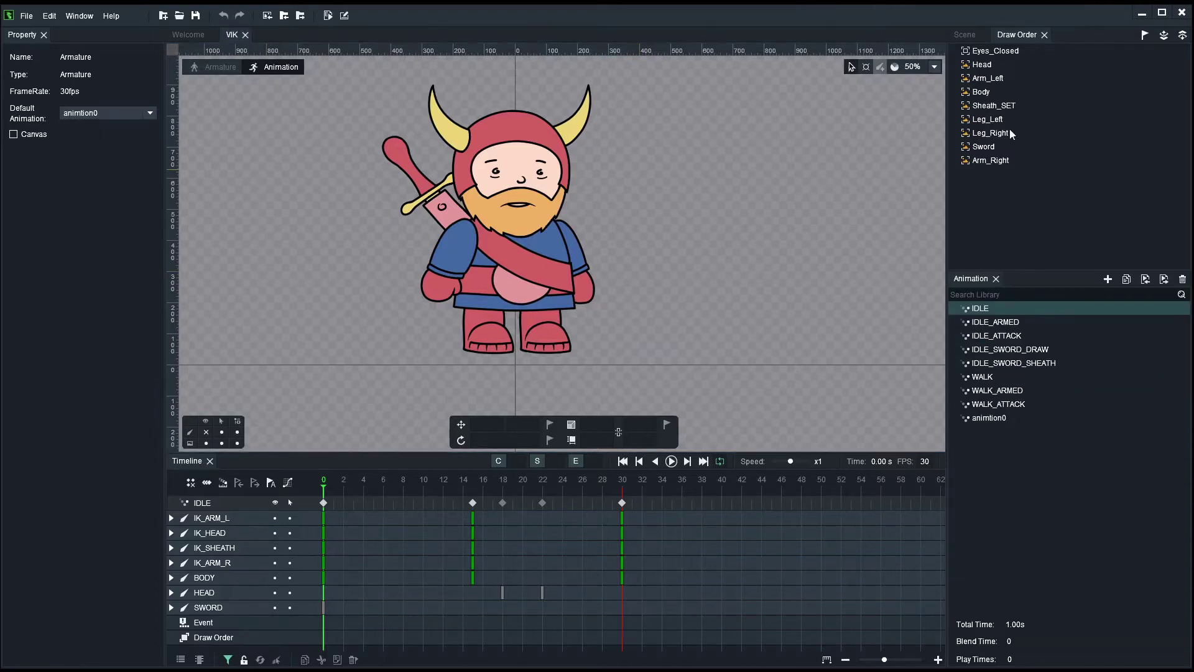
click(965, 34)
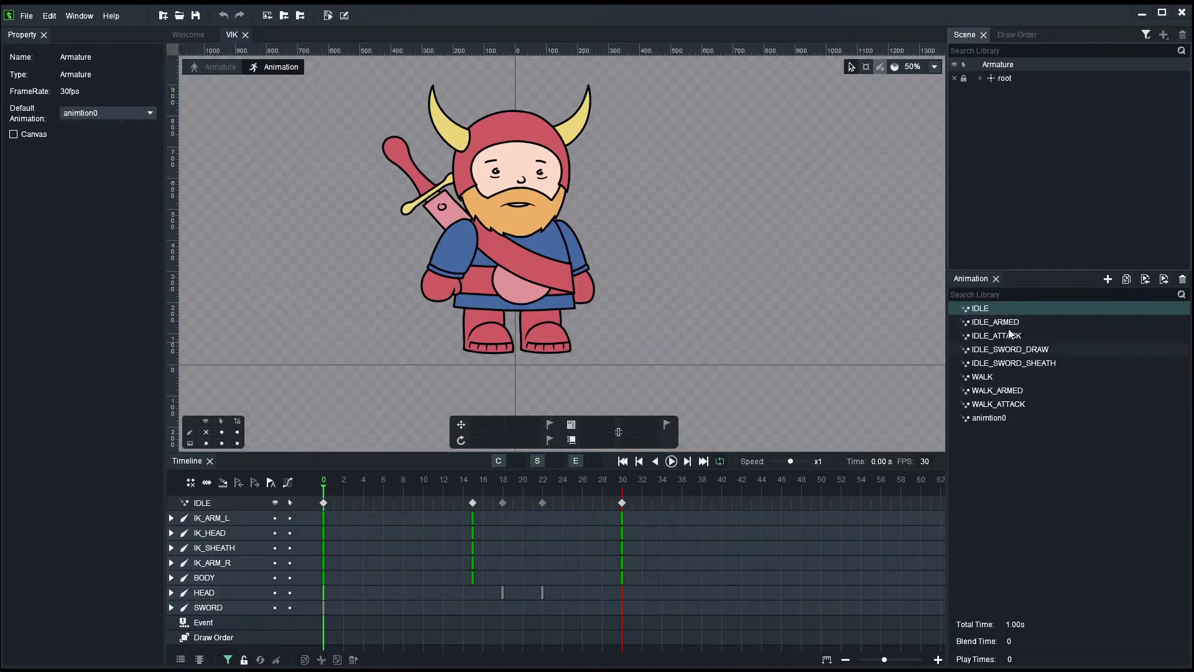
Step: Preview each animation from IDLE through WALK_ATTACK, then stop playback at frame 0
click(671, 461)
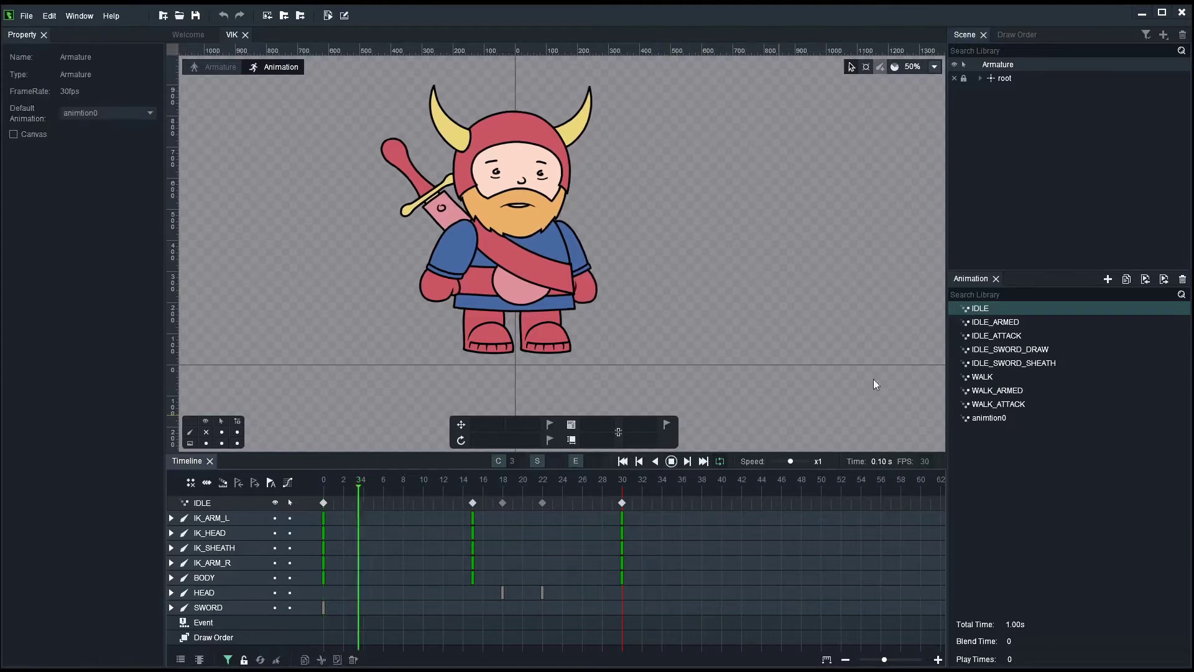
click(999, 322)
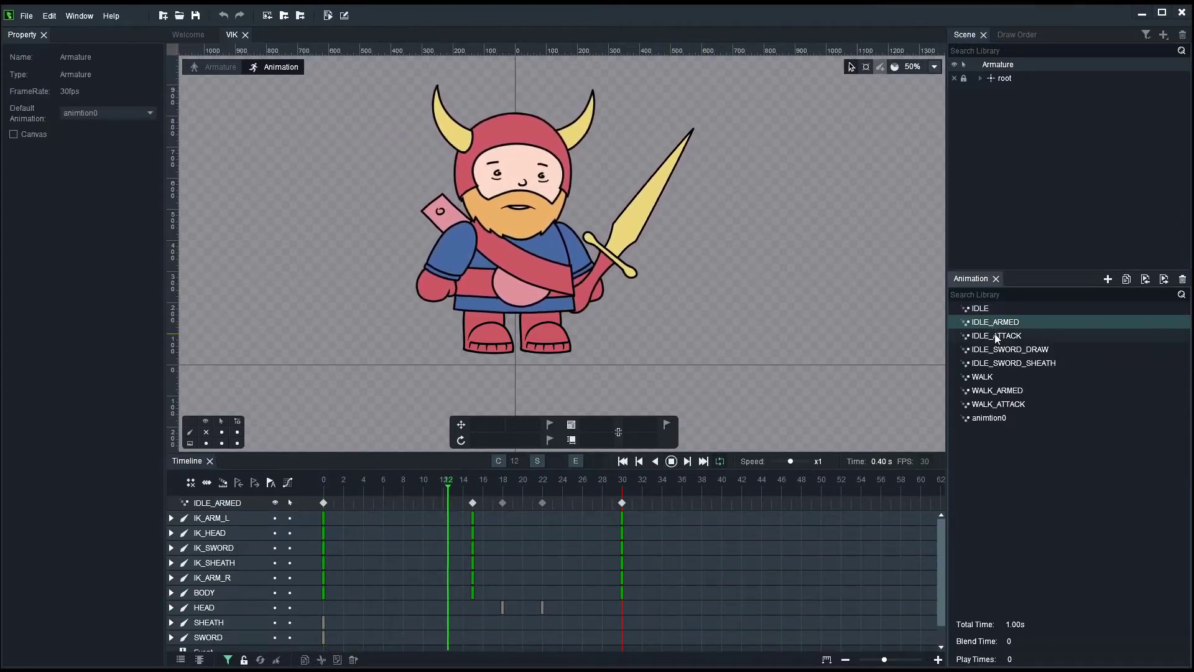
click(997, 336)
click(1009, 350)
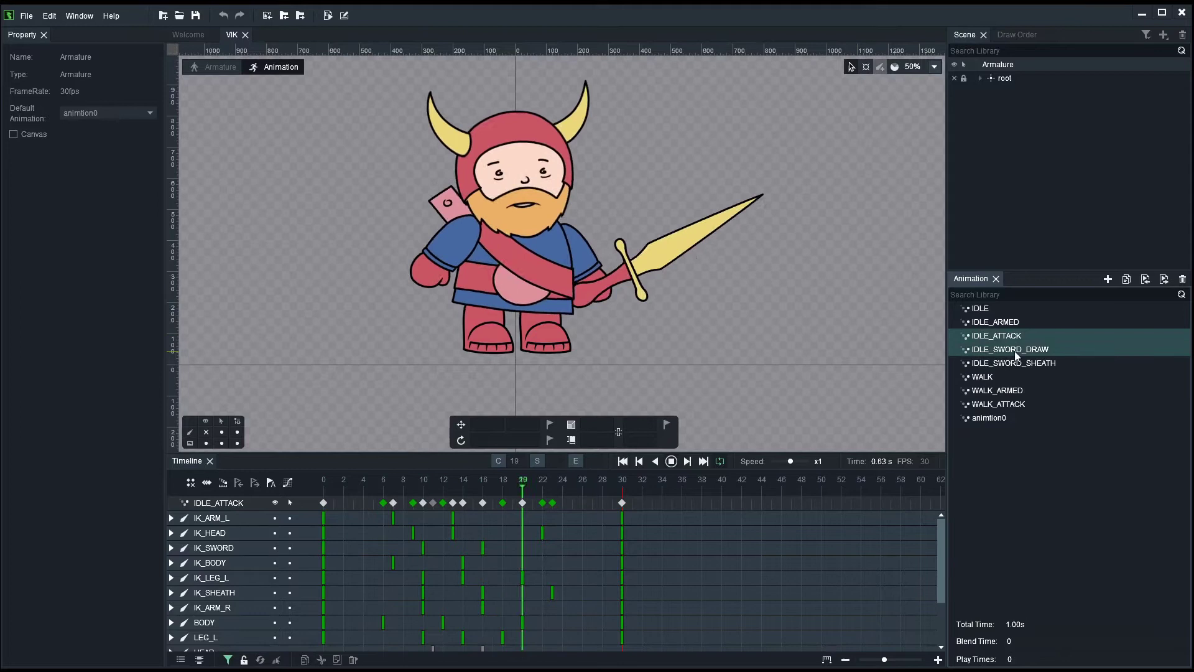
click(1013, 365)
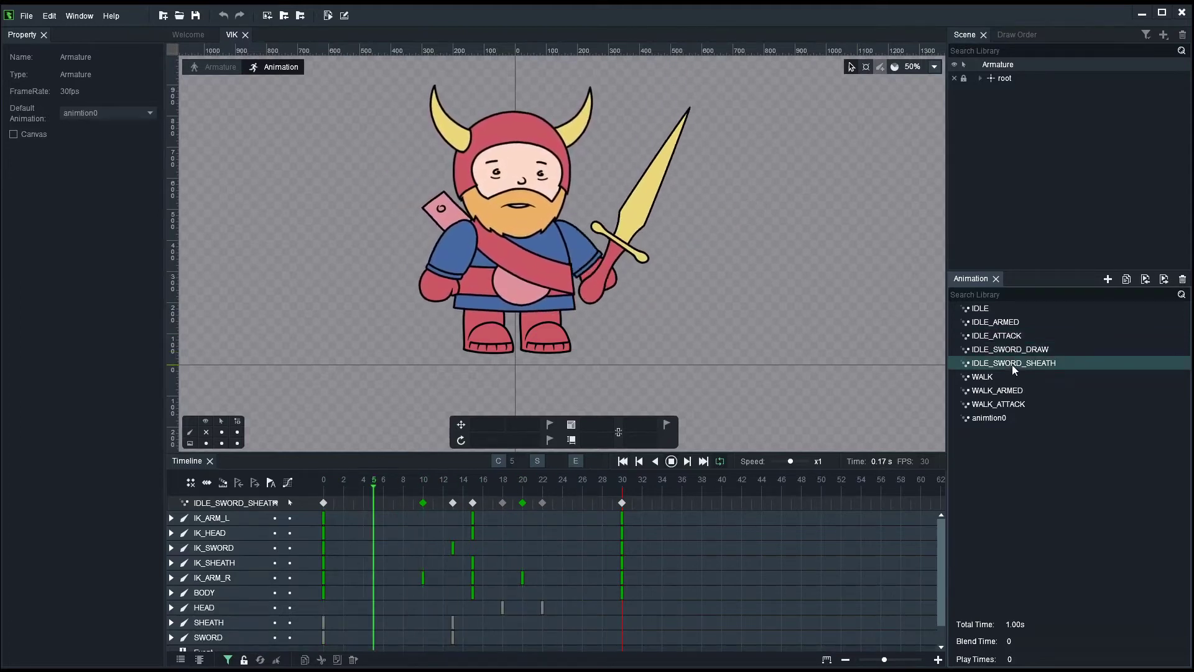
click(993, 377)
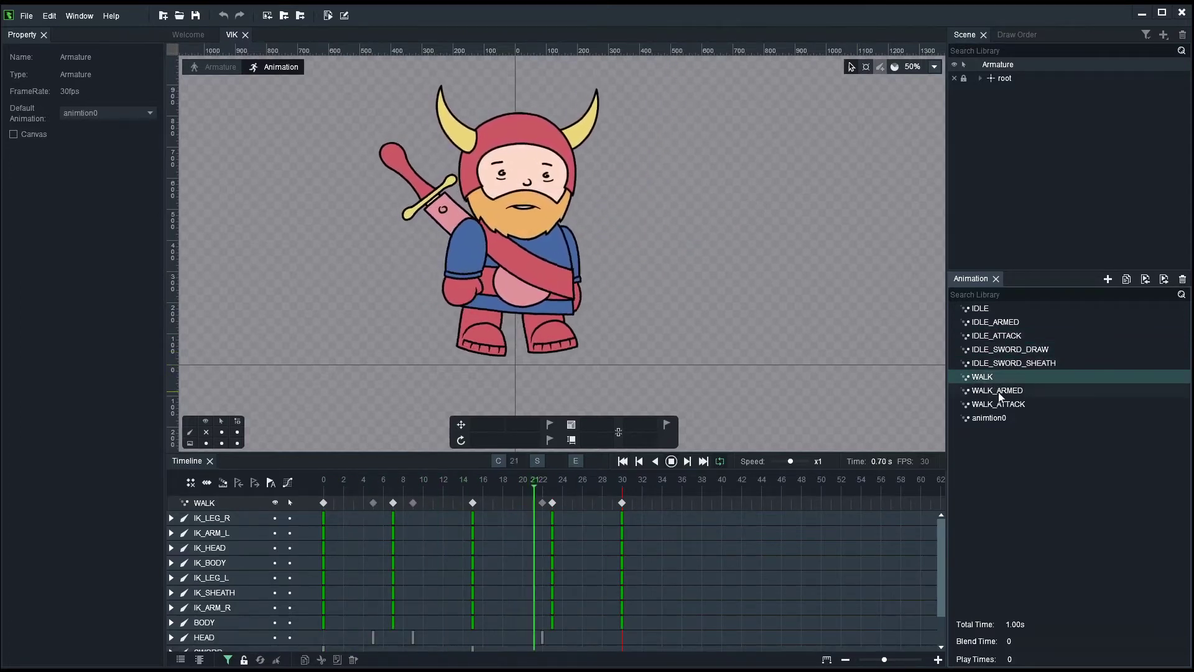
click(998, 392)
click(1007, 405)
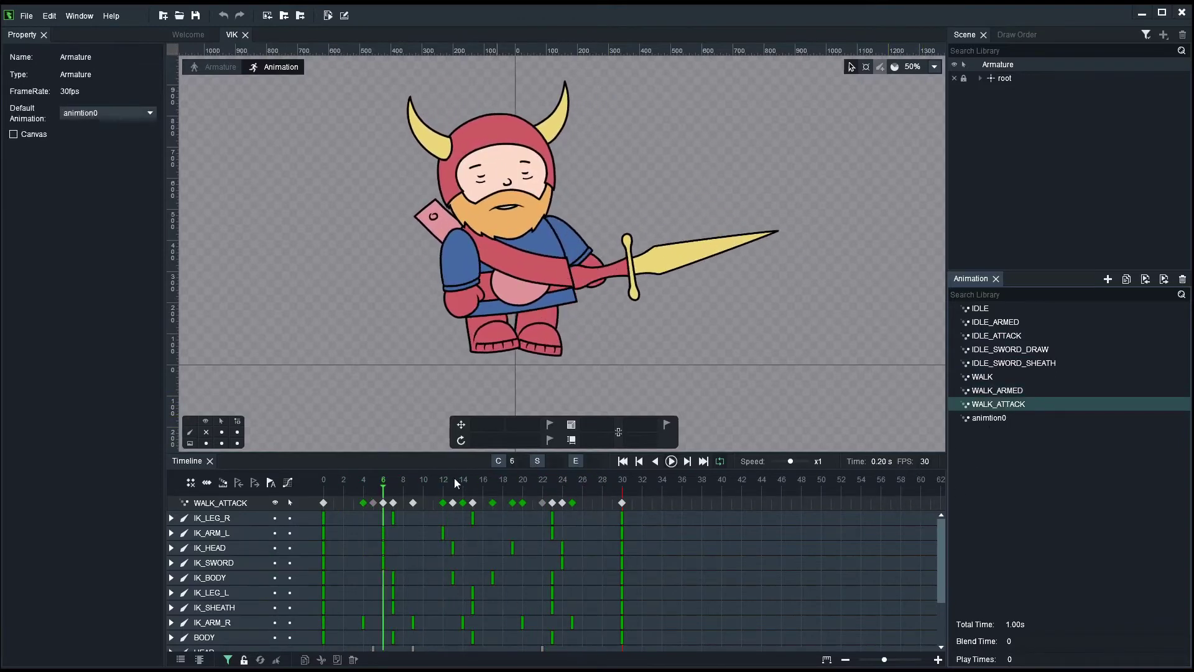
key(Return)
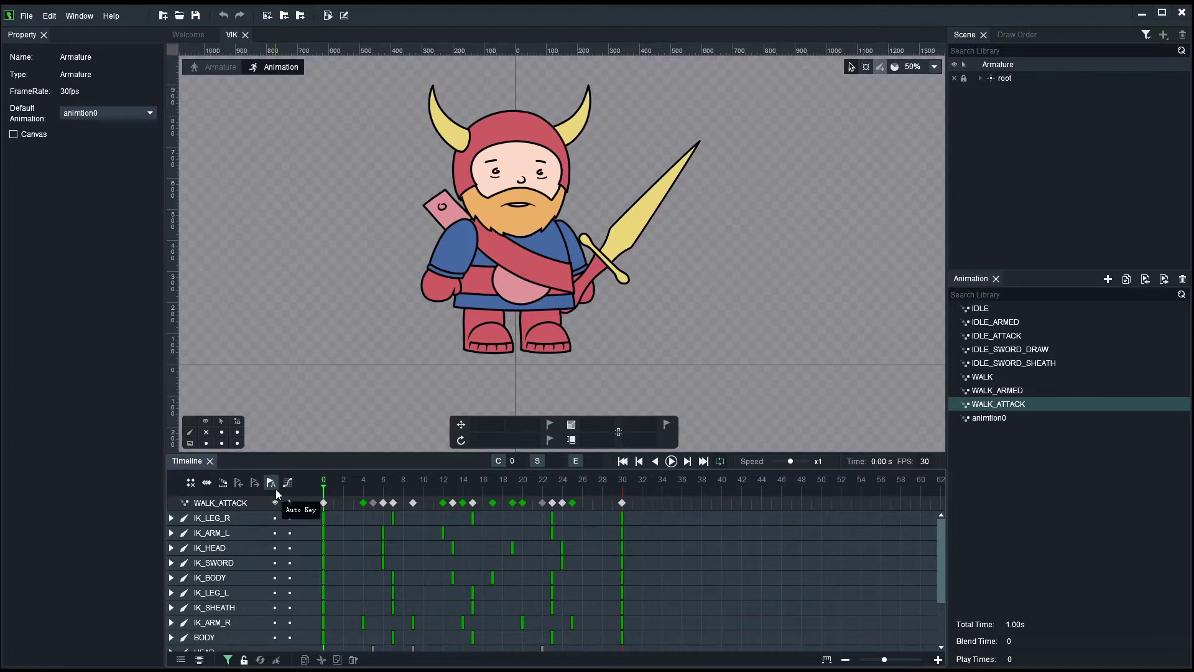
Step: Pan the canvas left and expand root and HIP to reveal LEG_L, BODY and LEG_R
drag(711, 266, 625, 287)
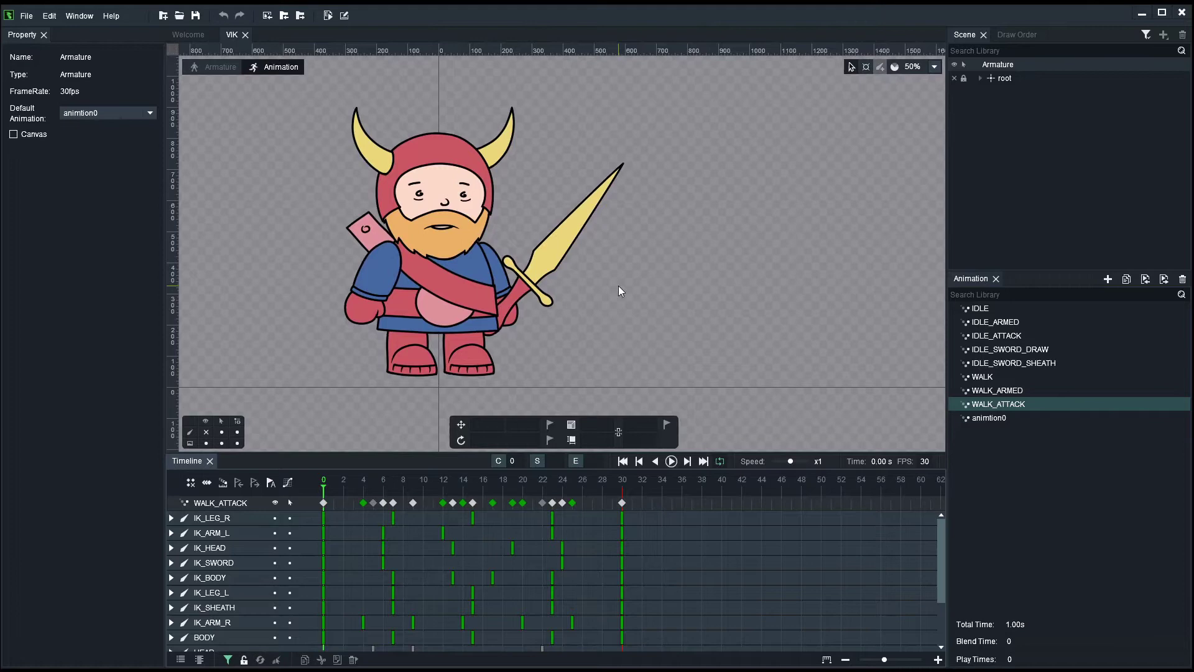
drag(627, 289, 609, 289)
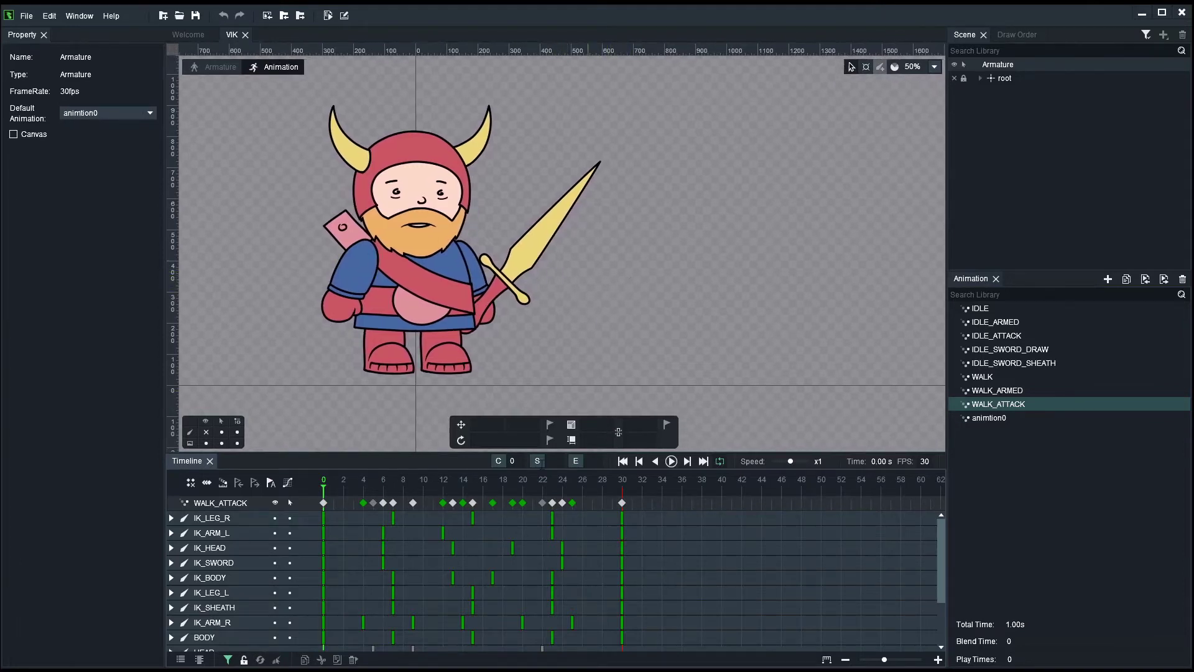
double_click(1013, 78)
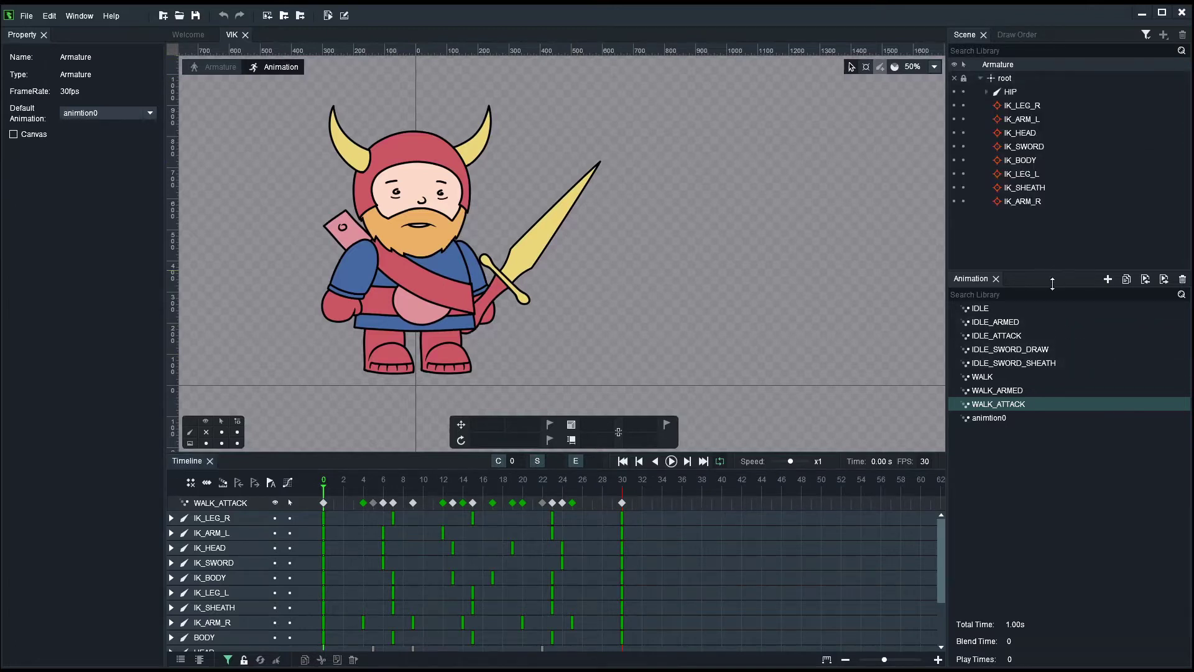
drag(1053, 283, 1053, 450)
click(988, 91)
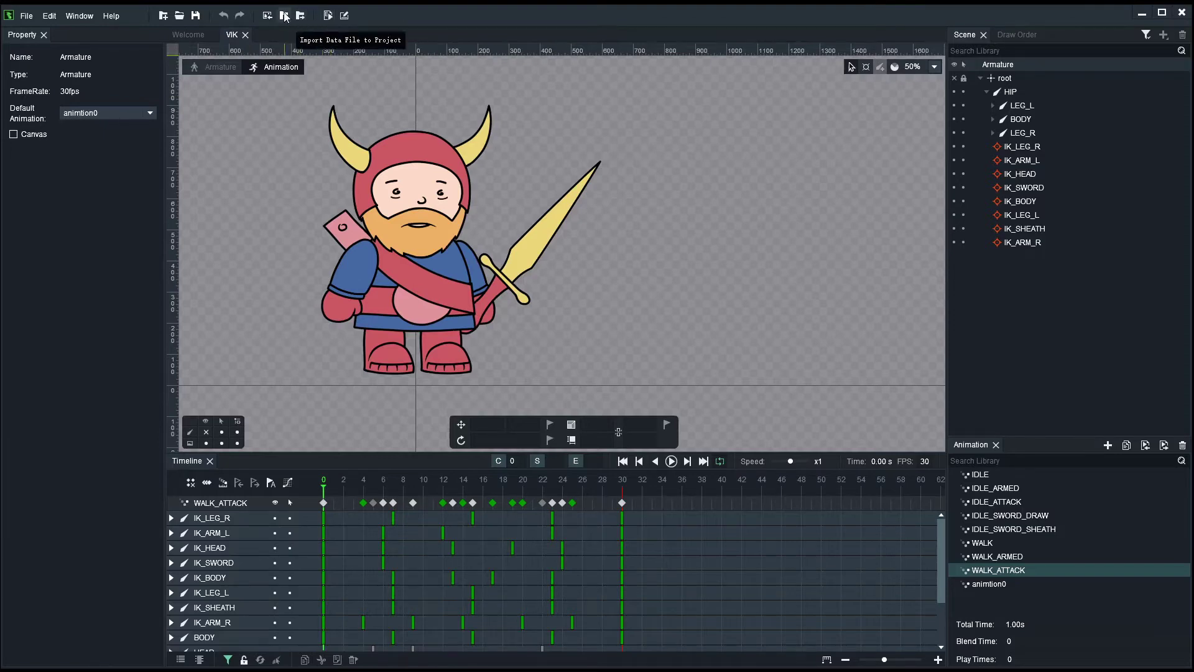
Step: Bring up the Export dialog from the File menu's Export... command
click(26, 17)
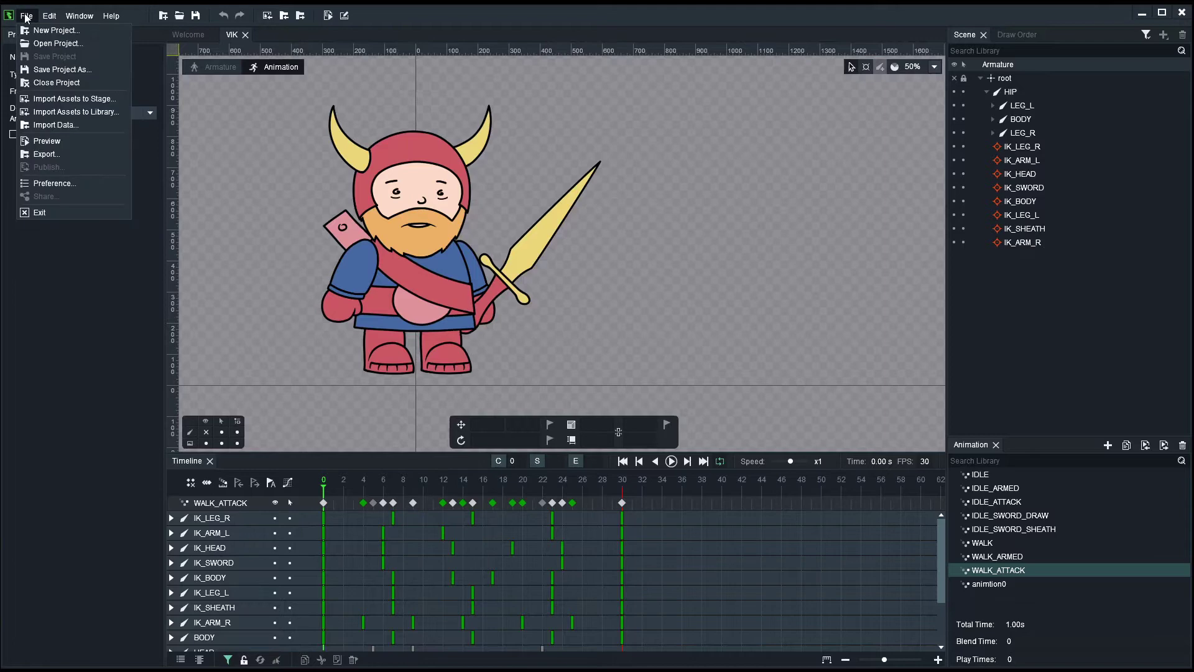
click(45, 155)
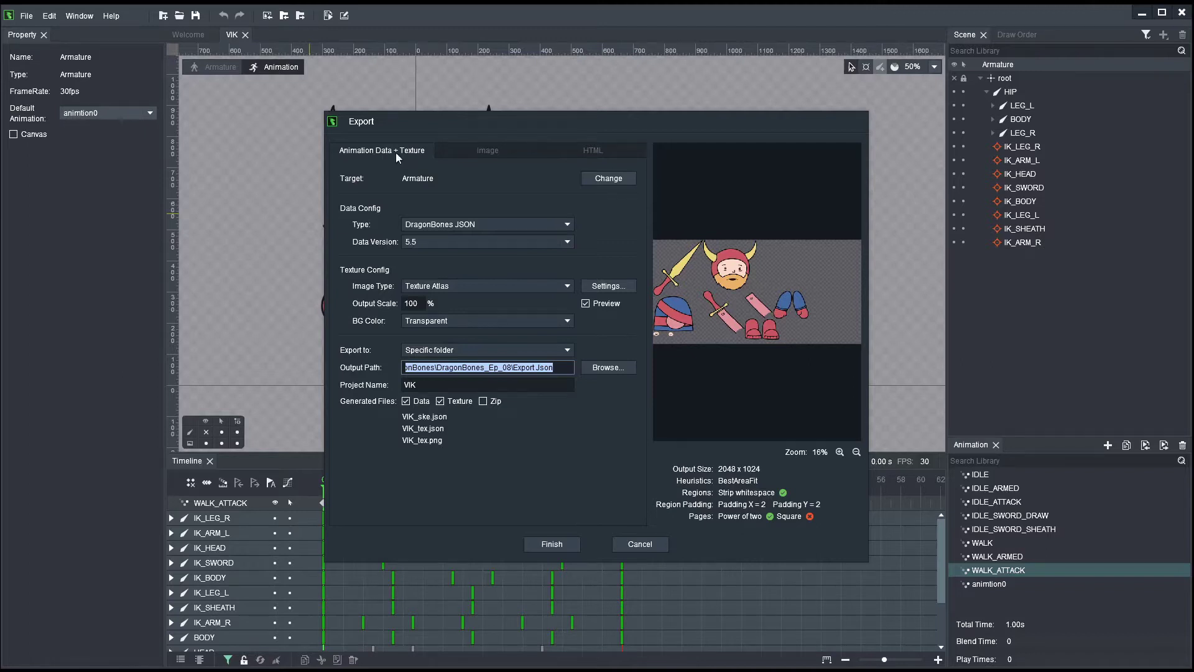
Step: Look over the Image and HTML tabs, then return to Animation Data + Texture
click(482, 153)
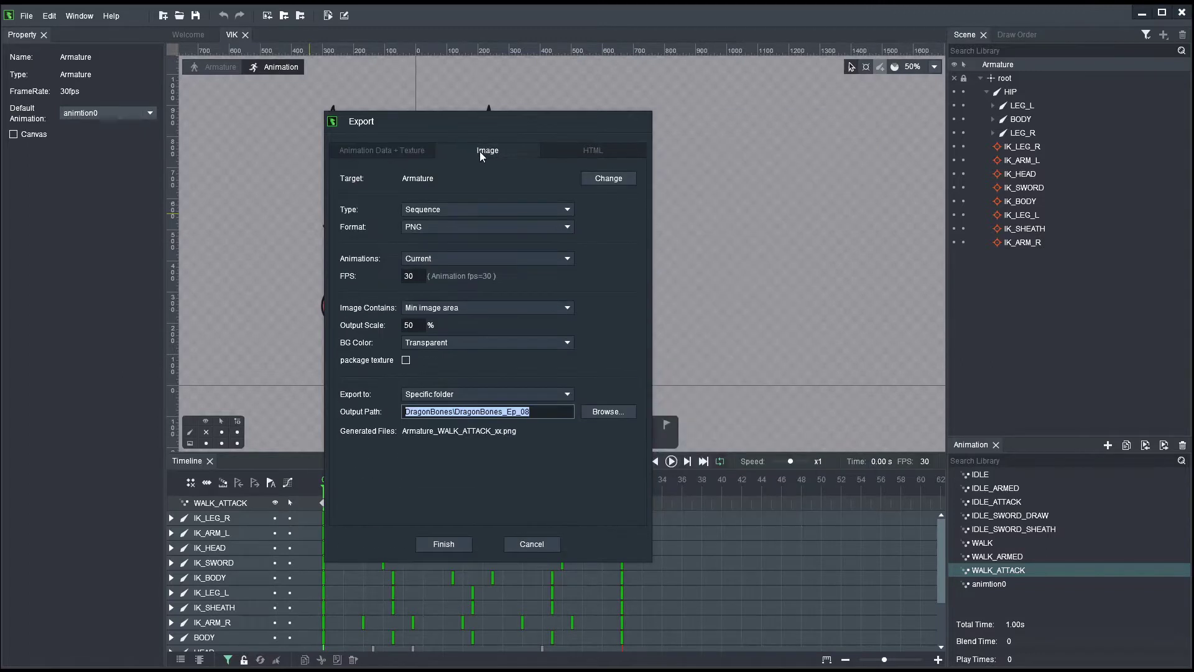
click(573, 154)
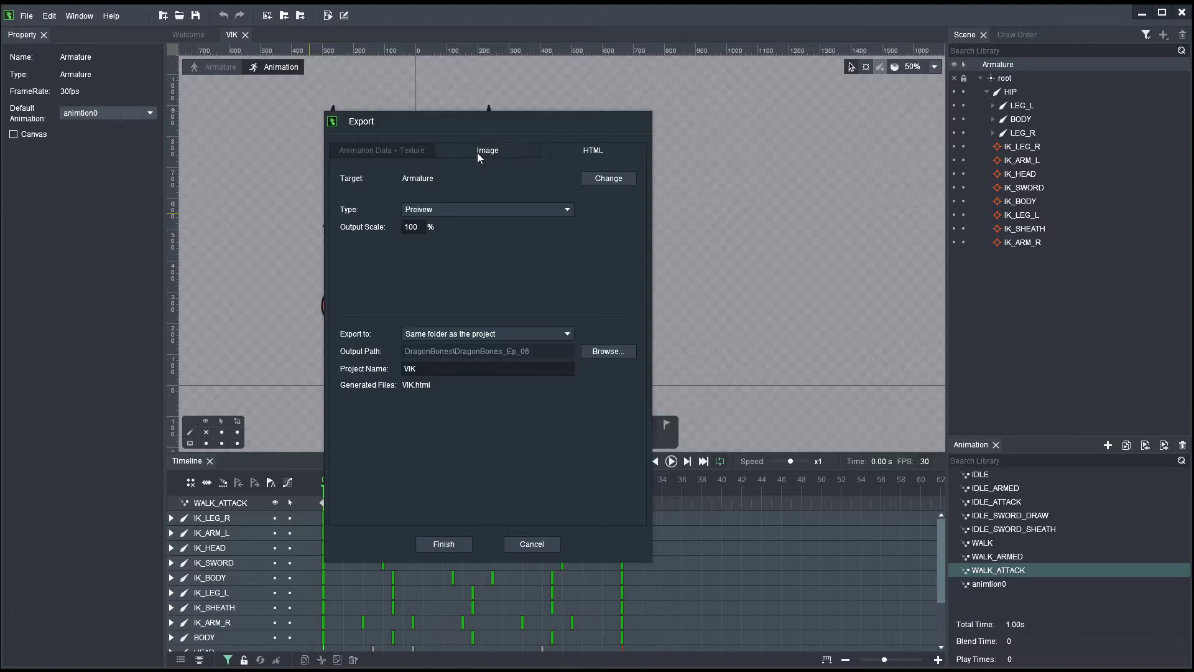
click(389, 150)
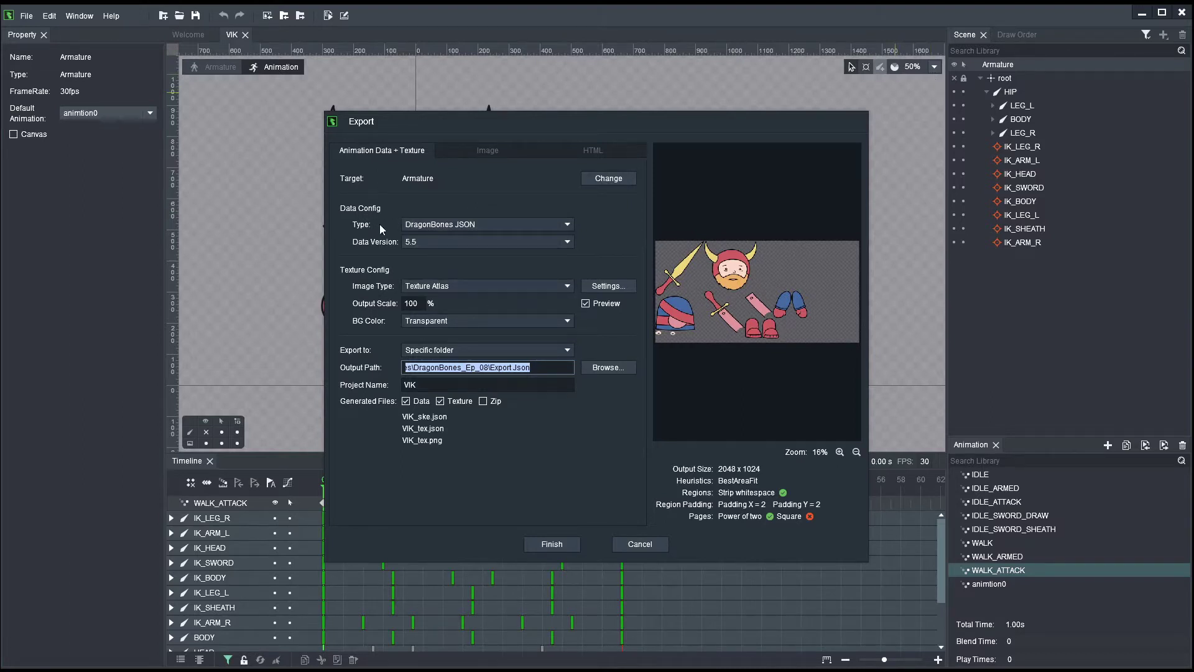
click(570, 225)
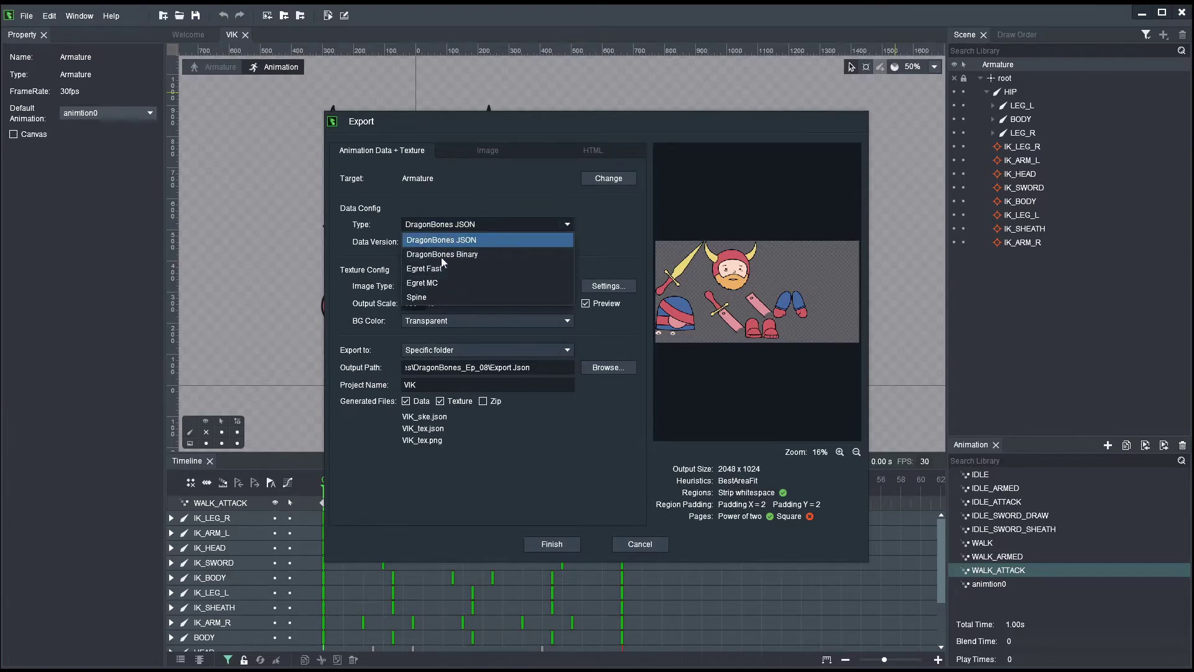
click(445, 240)
click(438, 241)
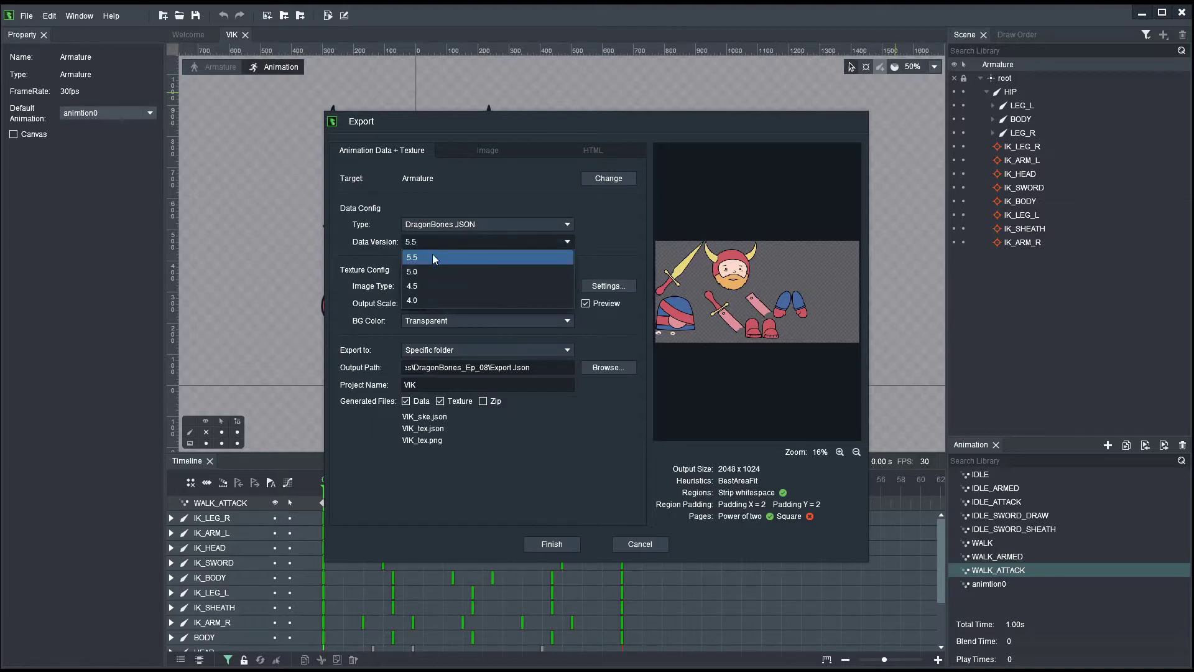
click(427, 259)
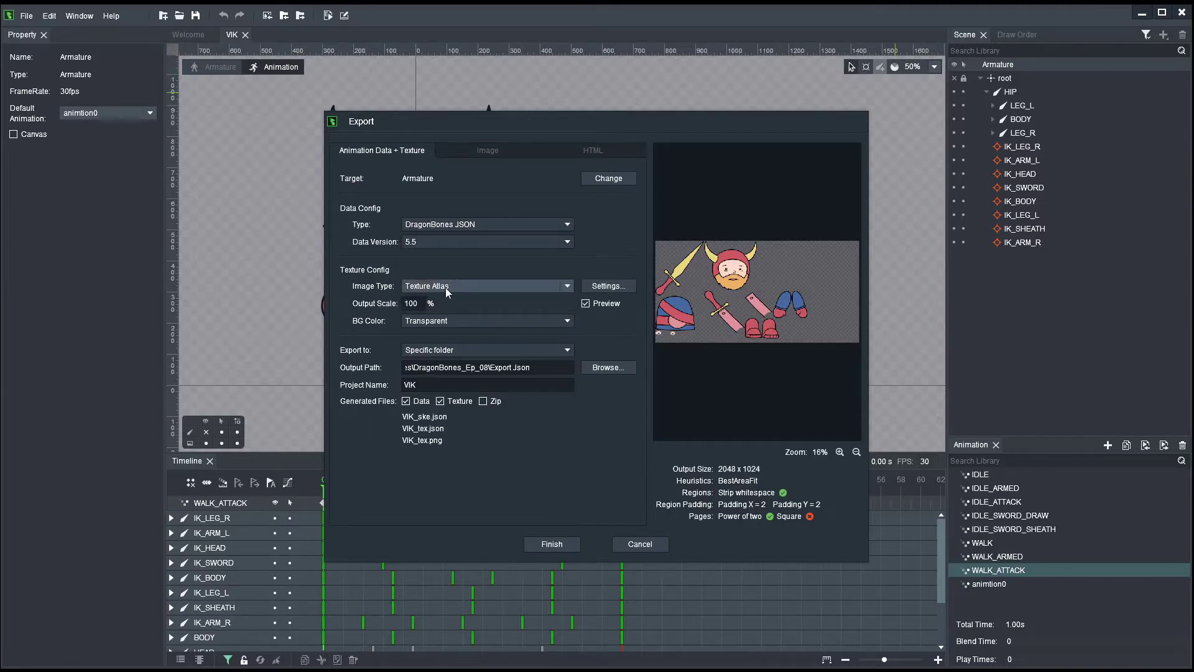
click(570, 285)
click(483, 312)
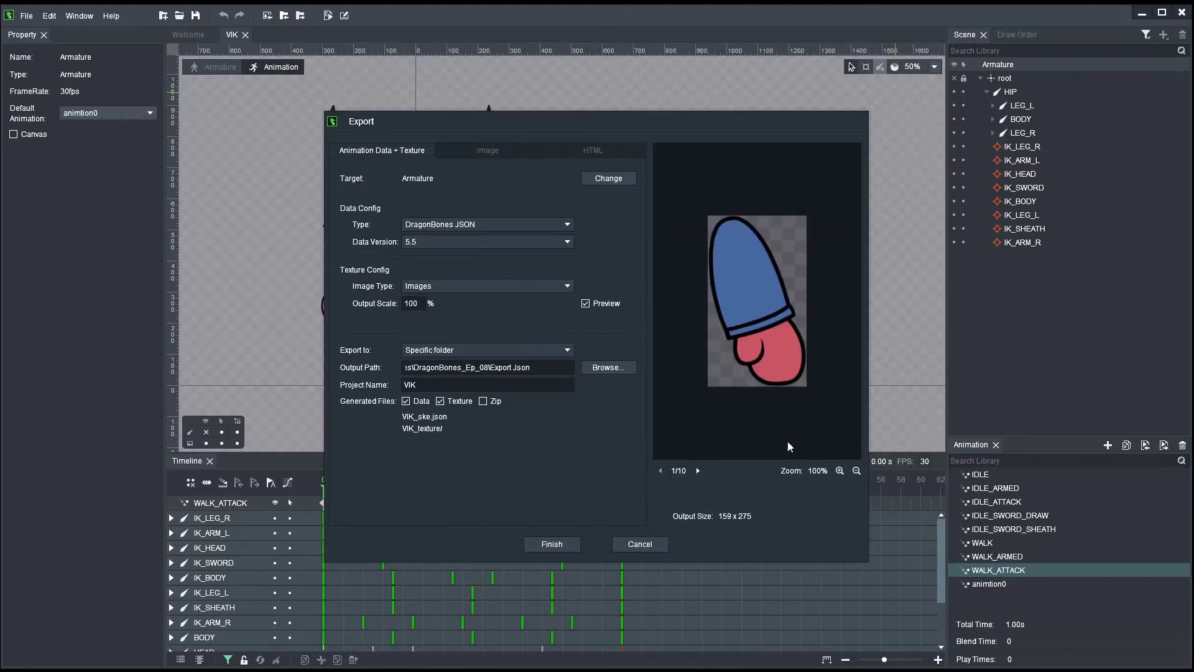
click(699, 471)
click(699, 471)
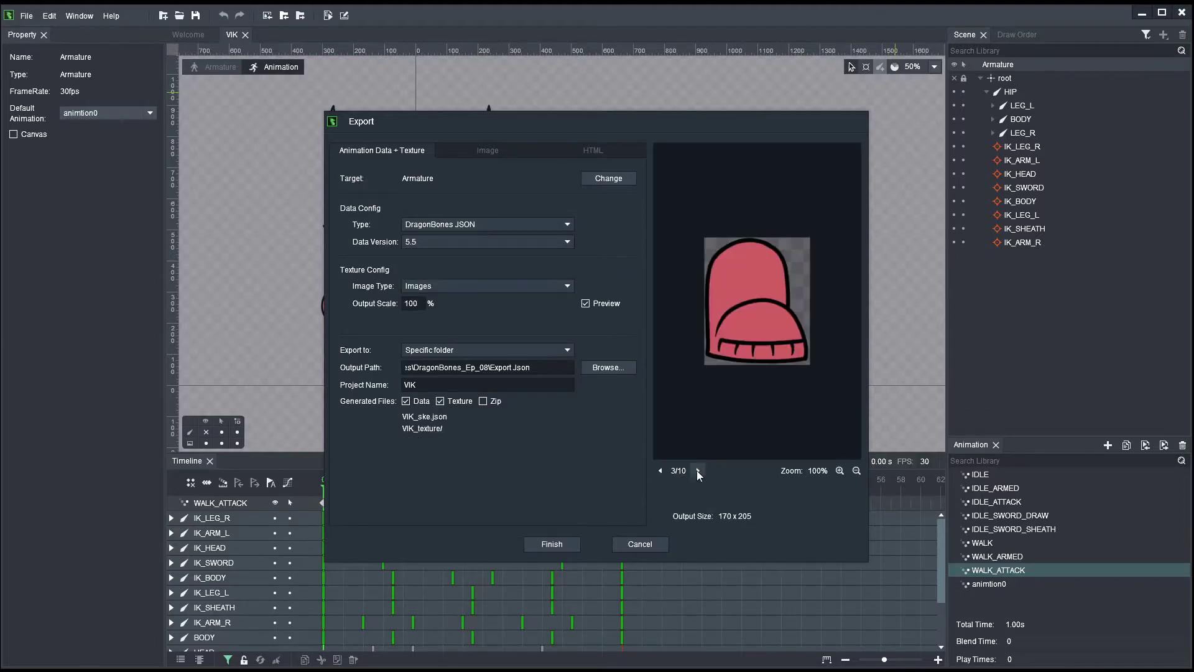
click(698, 471)
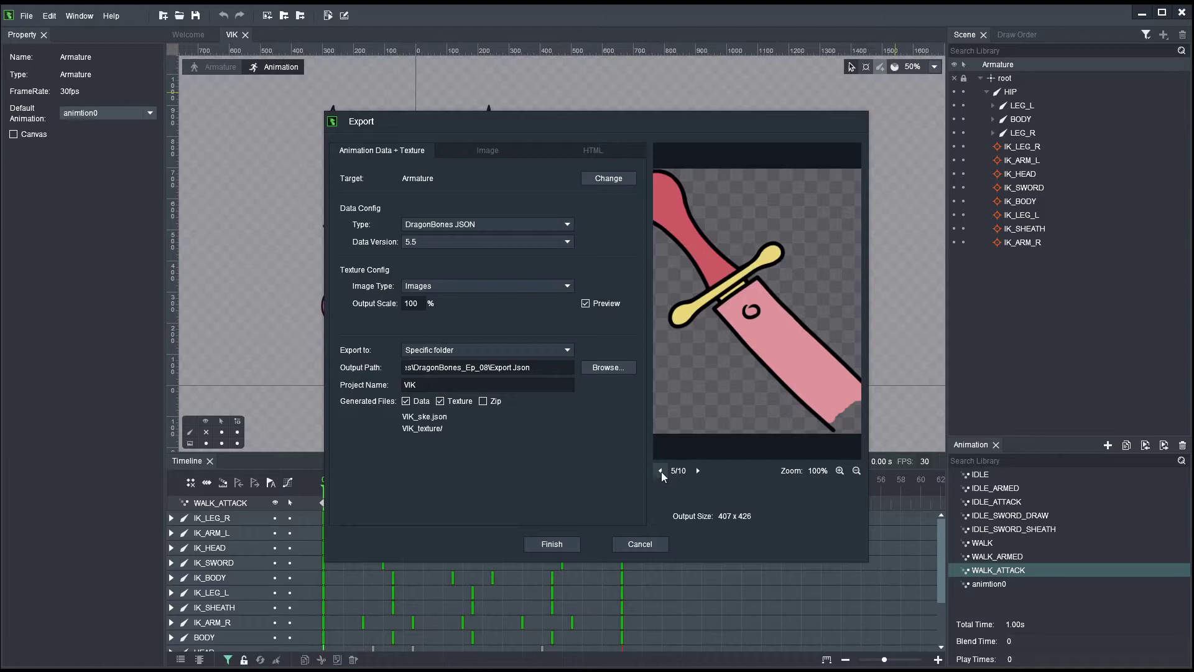
click(661, 470)
click(661, 471)
click(660, 471)
click(661, 471)
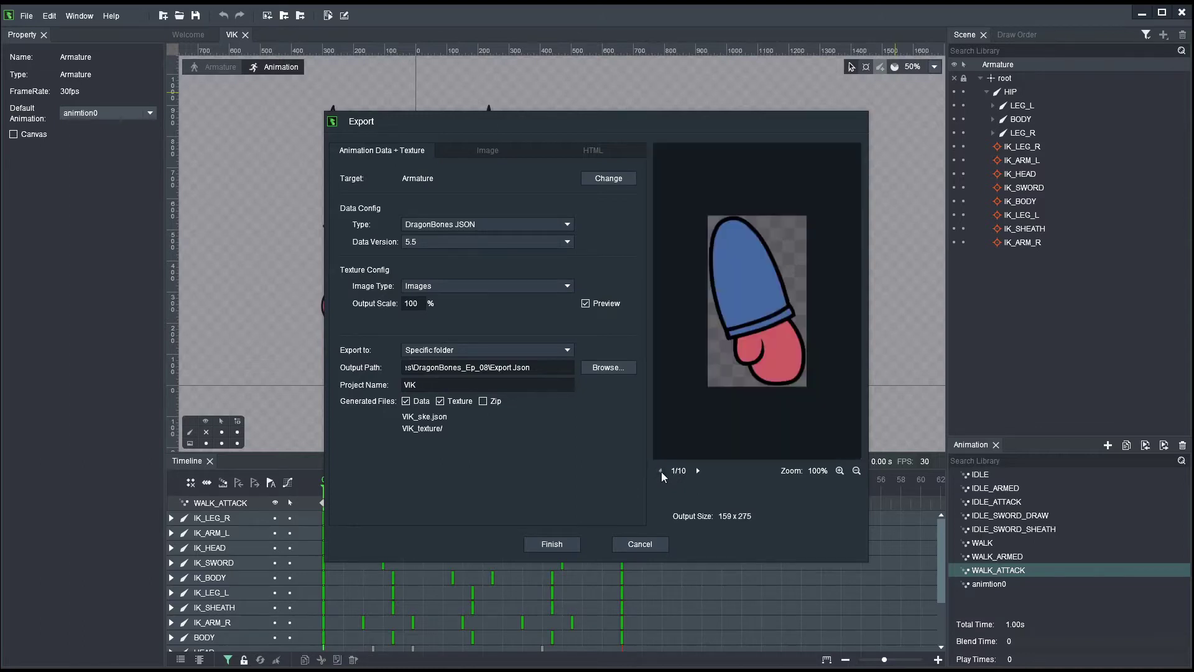
click(487, 286)
click(462, 302)
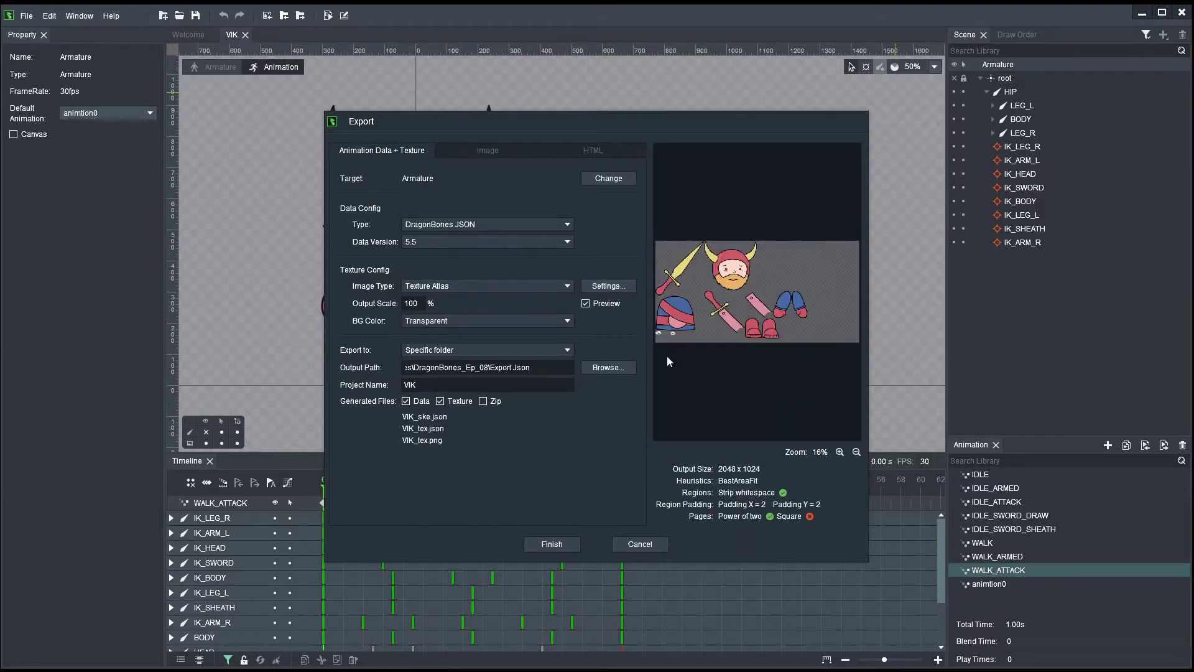
Step: In Texture Packager Settings, toggle Square, power-of-two and background colour on, then back off
click(610, 286)
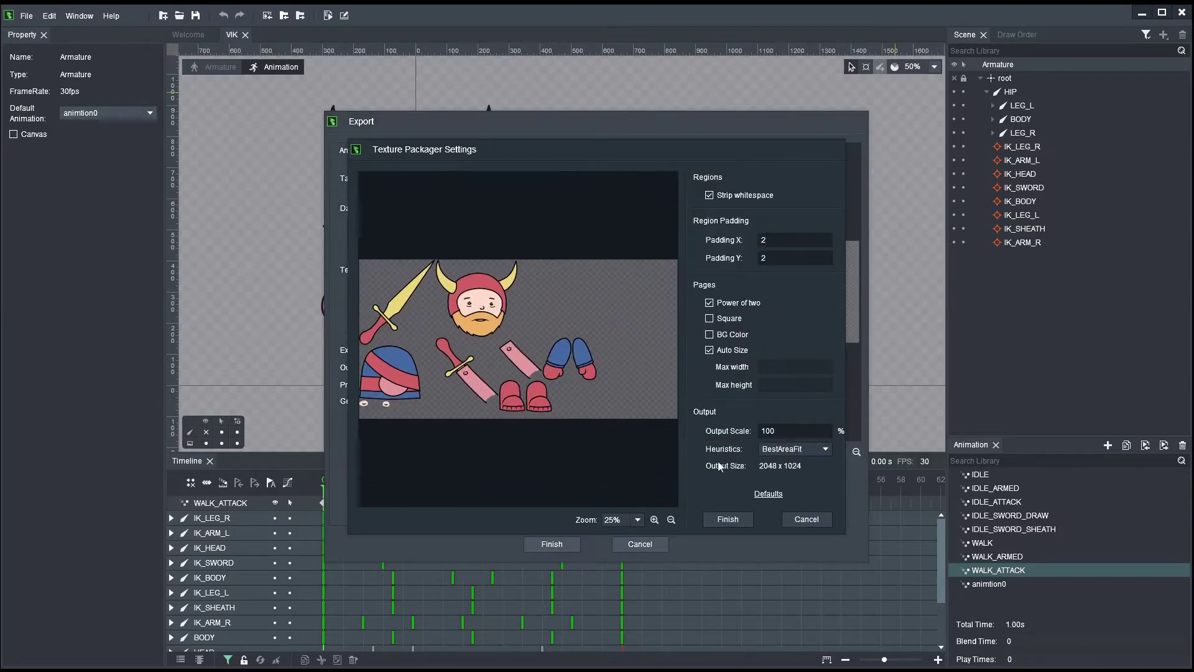
click(710, 318)
click(709, 301)
click(709, 334)
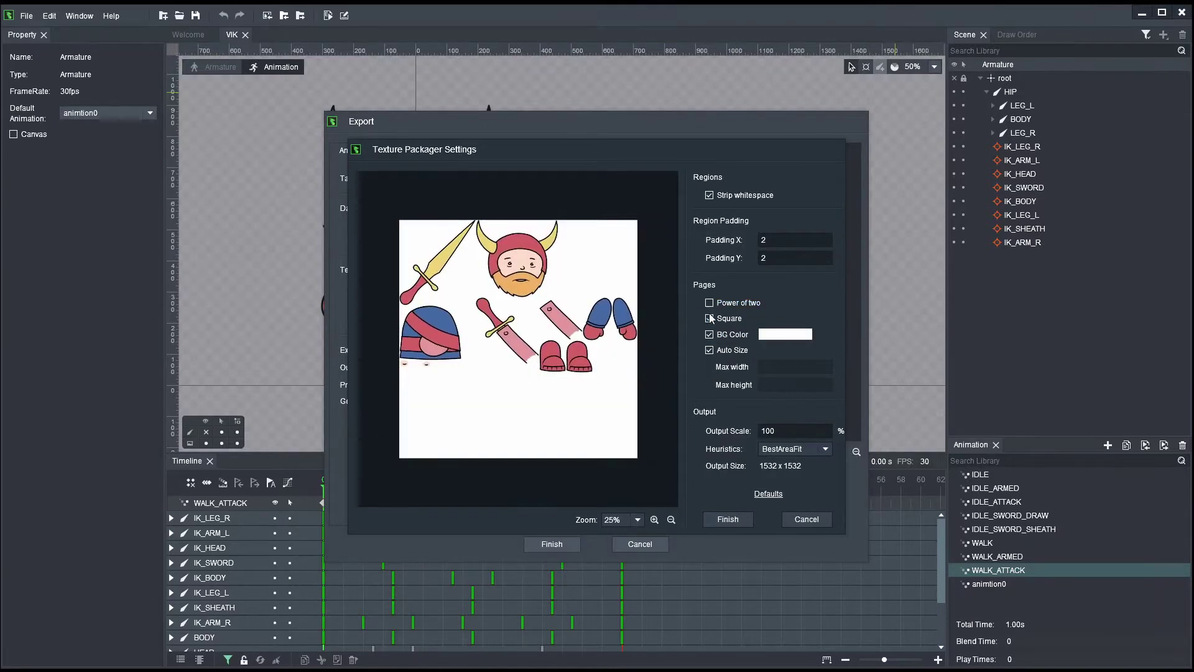
click(710, 334)
click(710, 302)
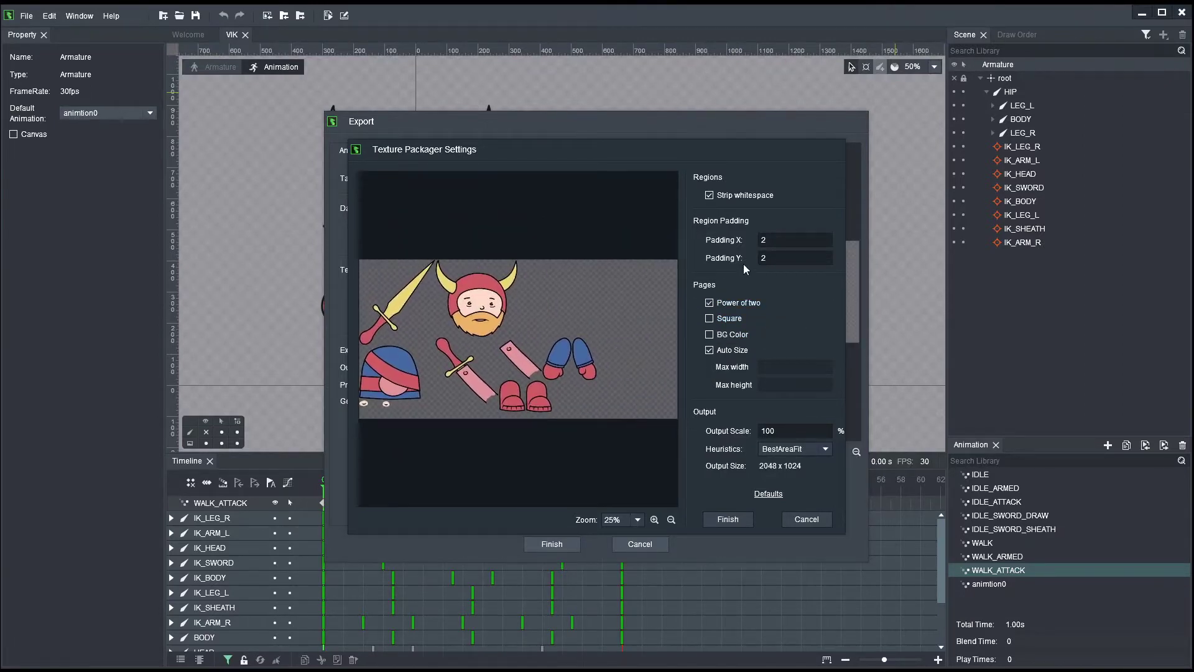
Step: Set the atlas Padding X and Padding Y to 8
double_click(751, 241)
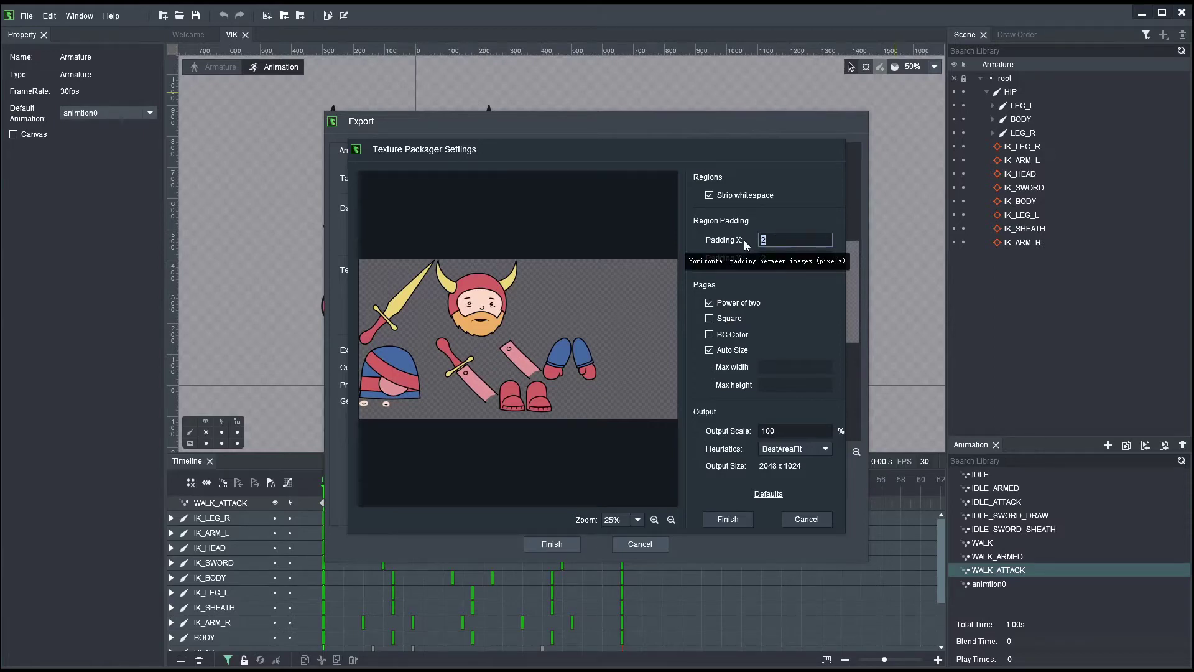
text(8)
key(Tab)
text(8)
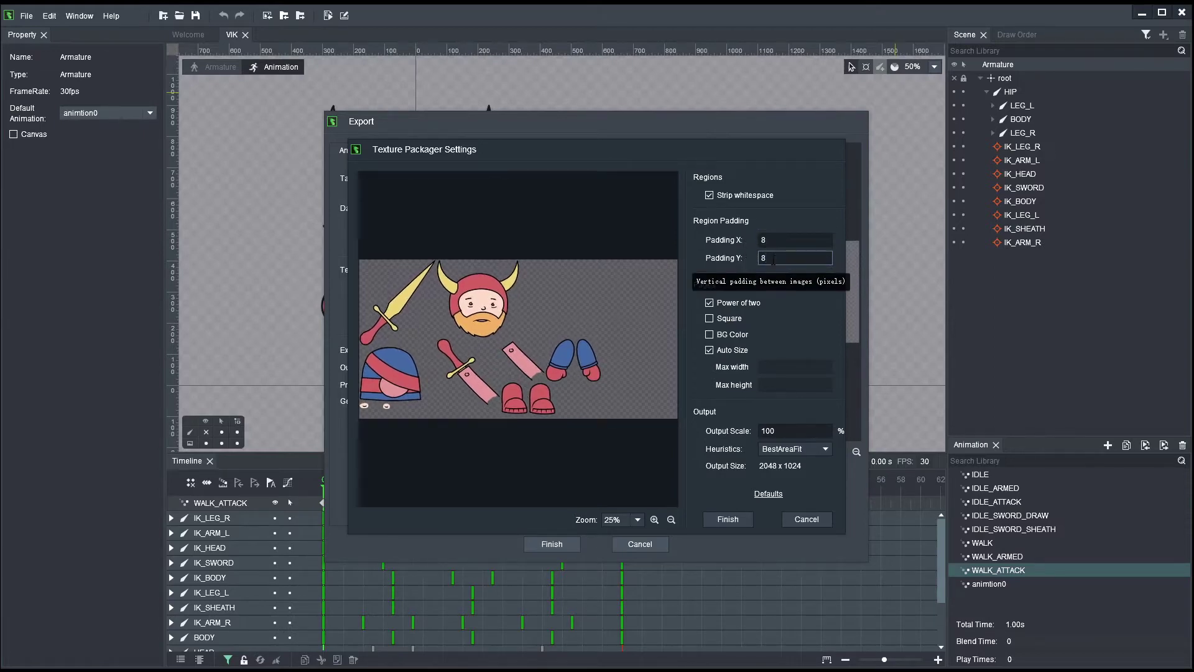
key(Tab)
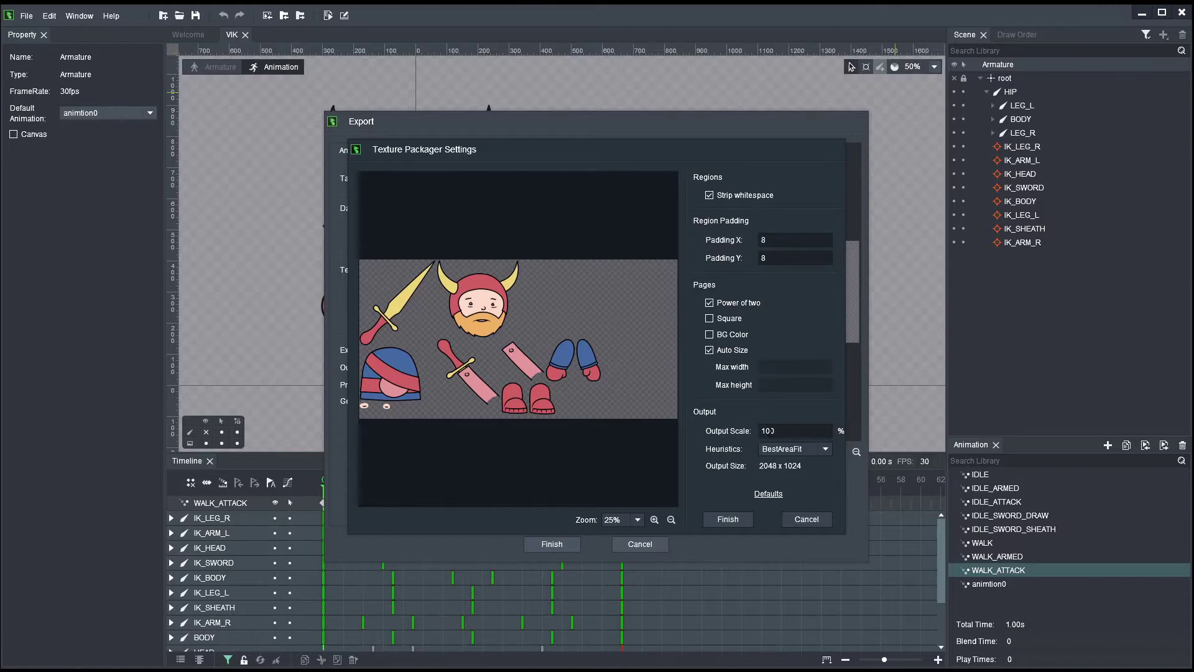
Step: Try BestShortSideFit heuristics, return to BestAreaFit, and close the packer without saving
click(825, 449)
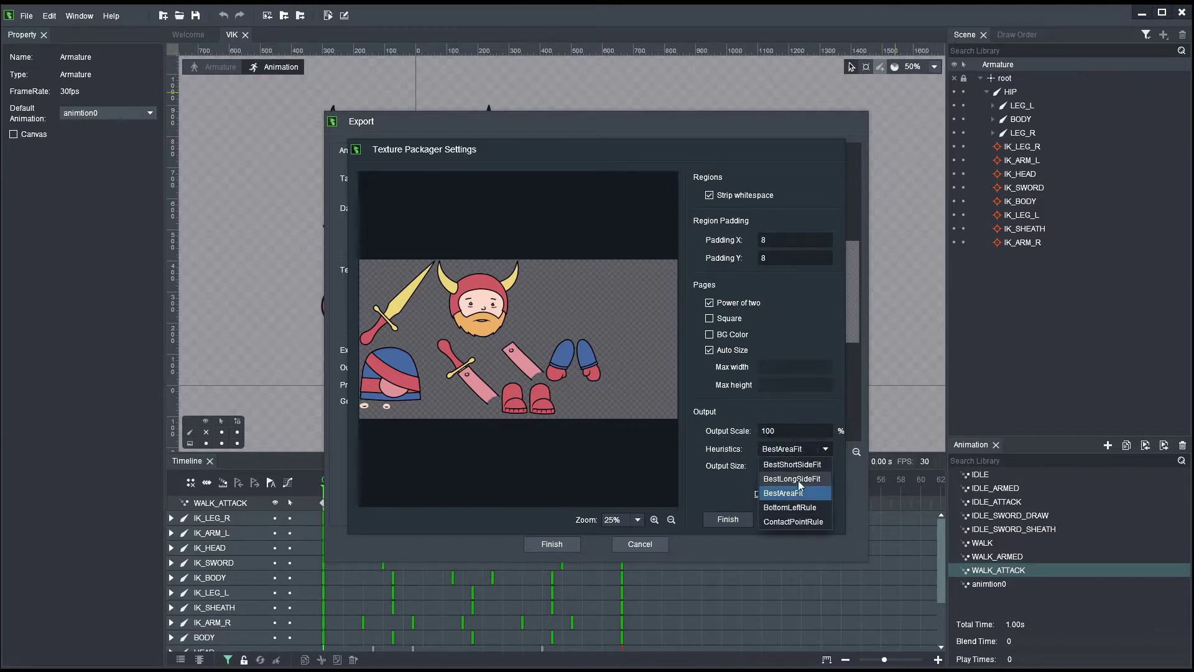
click(793, 464)
click(808, 449)
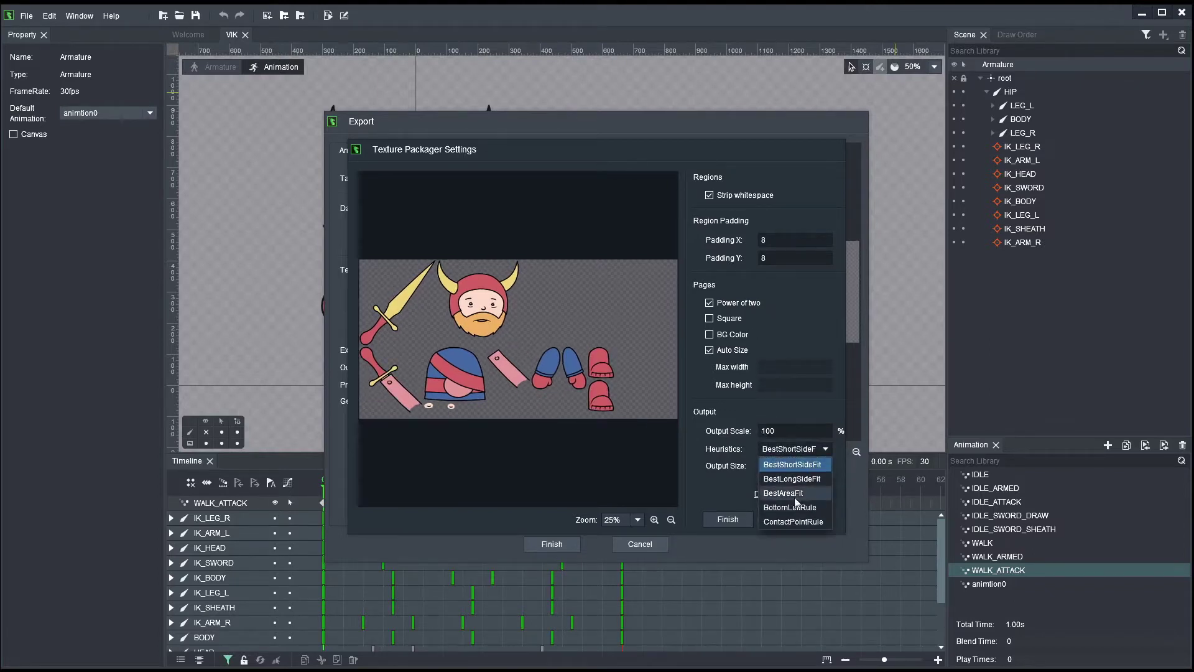
click(783, 493)
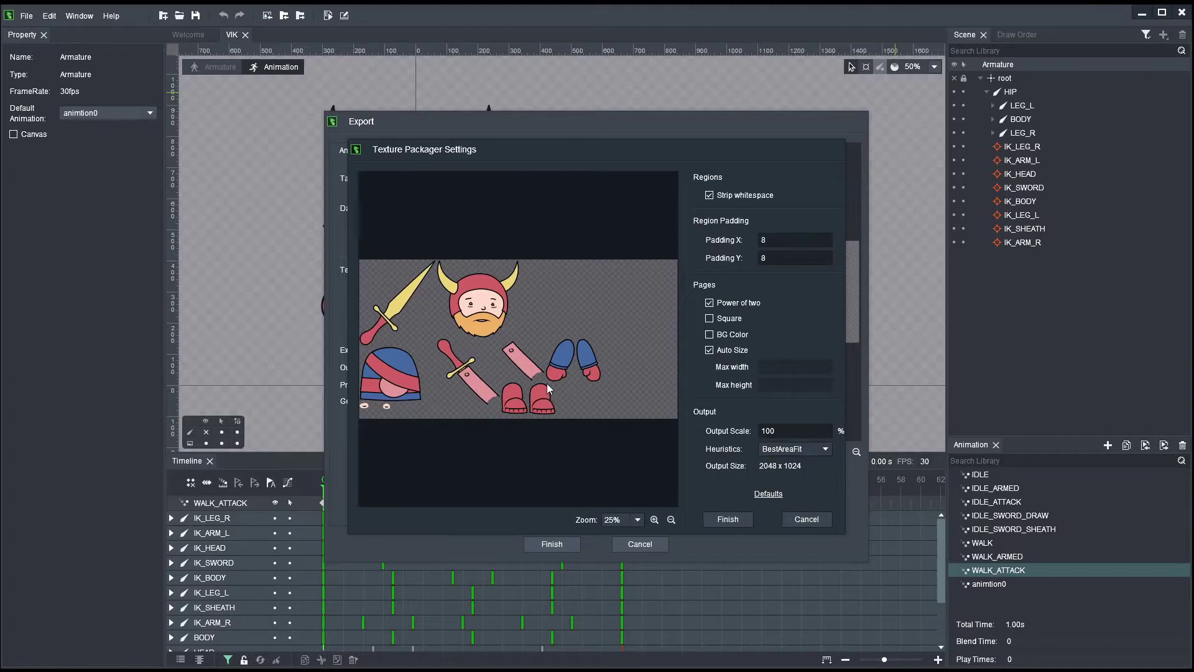
click(804, 519)
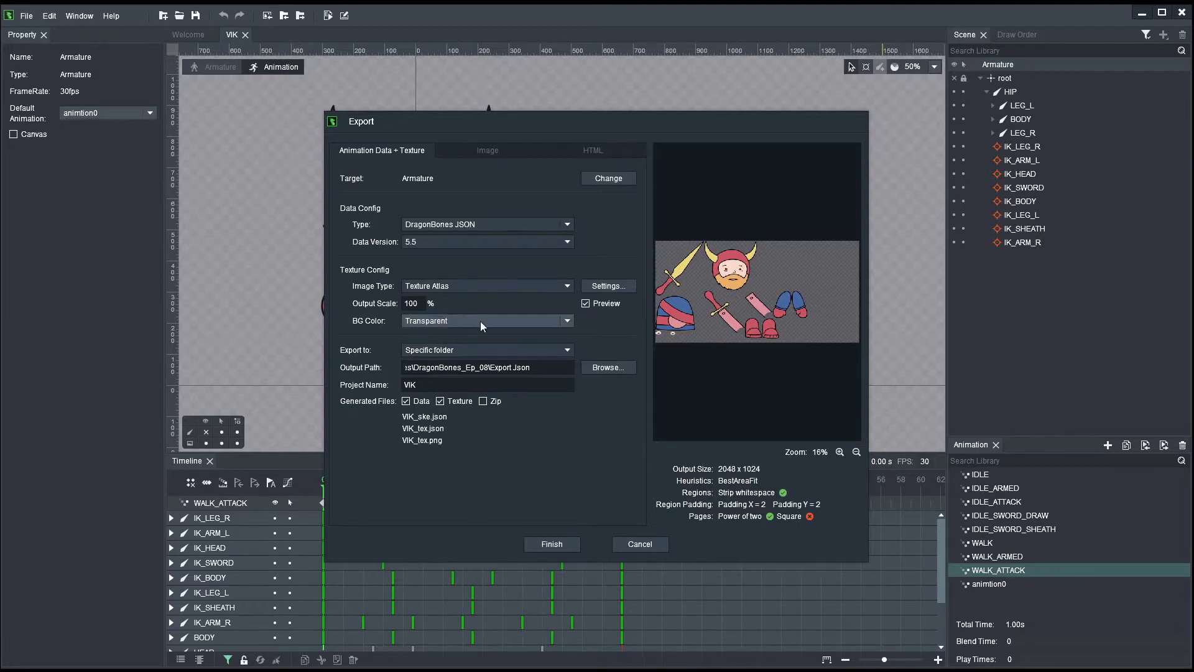
Step: Set the atlas BG Color to custom white, revert it to Transparent, then show the Image options
click(561, 321)
click(481, 352)
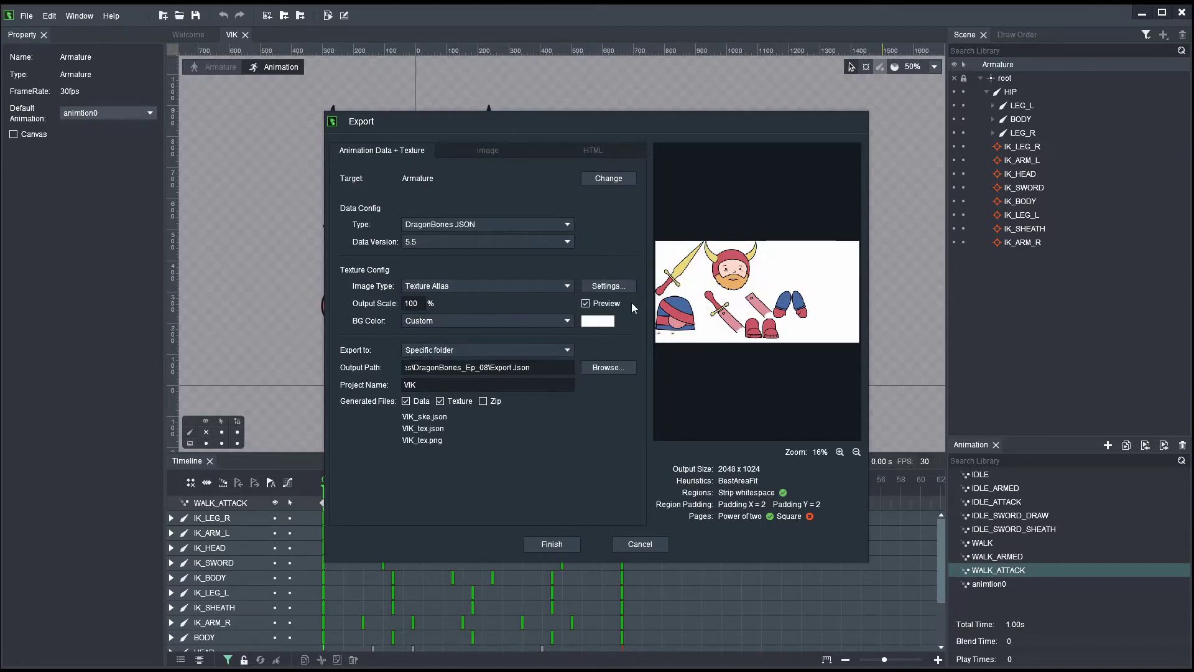
click(563, 320)
click(516, 334)
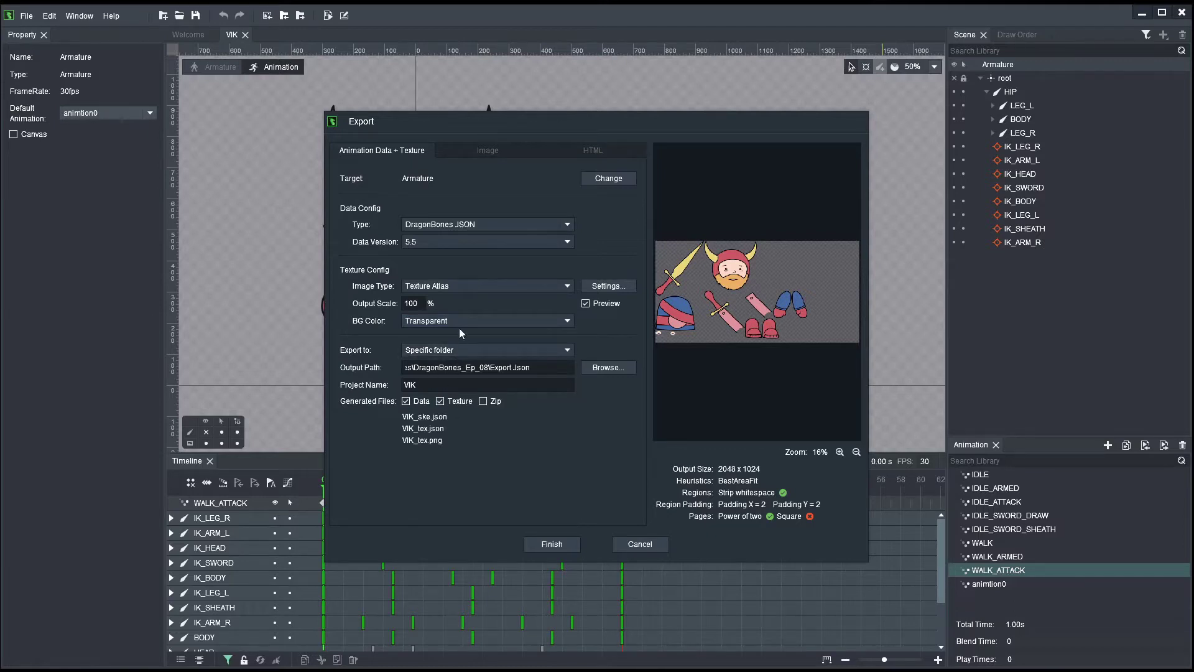
click(474, 152)
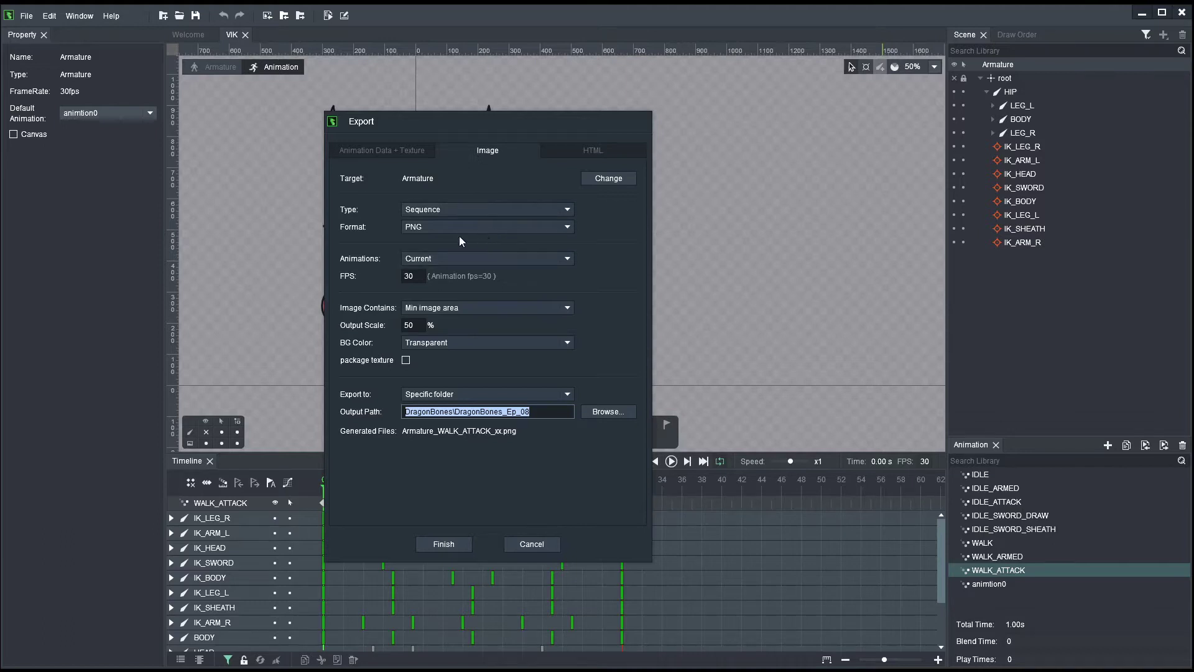
Step: Set Type to Single Frame, try JPG and cancel its colour picker, and keep PNG format
click(524, 206)
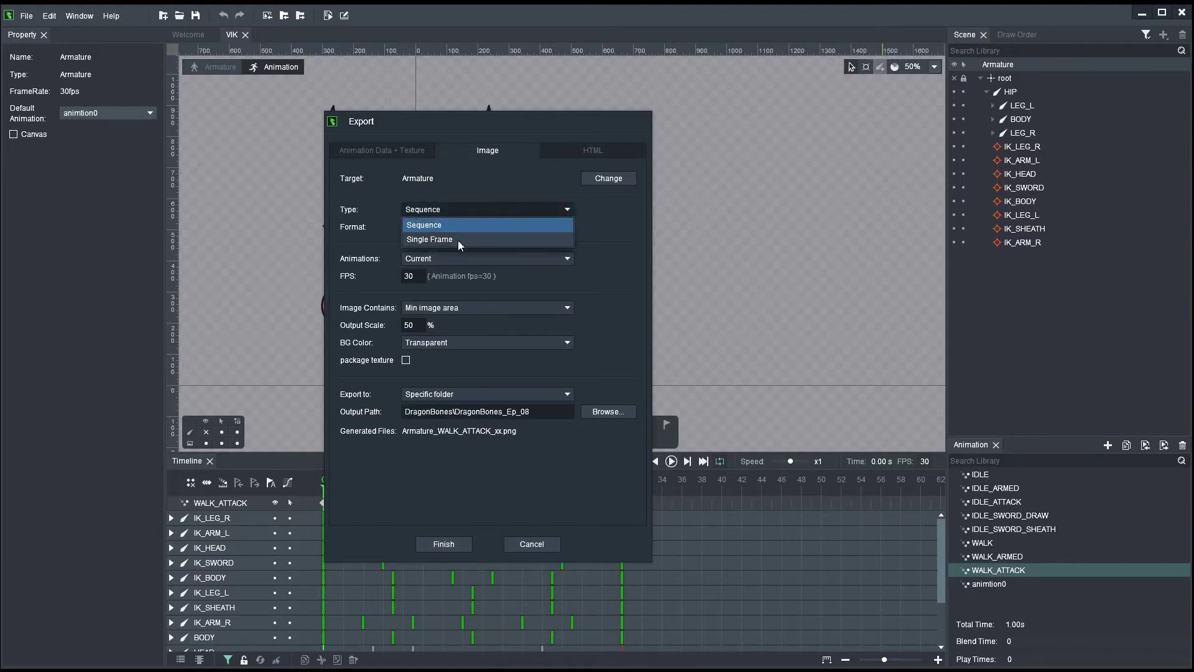
click(458, 240)
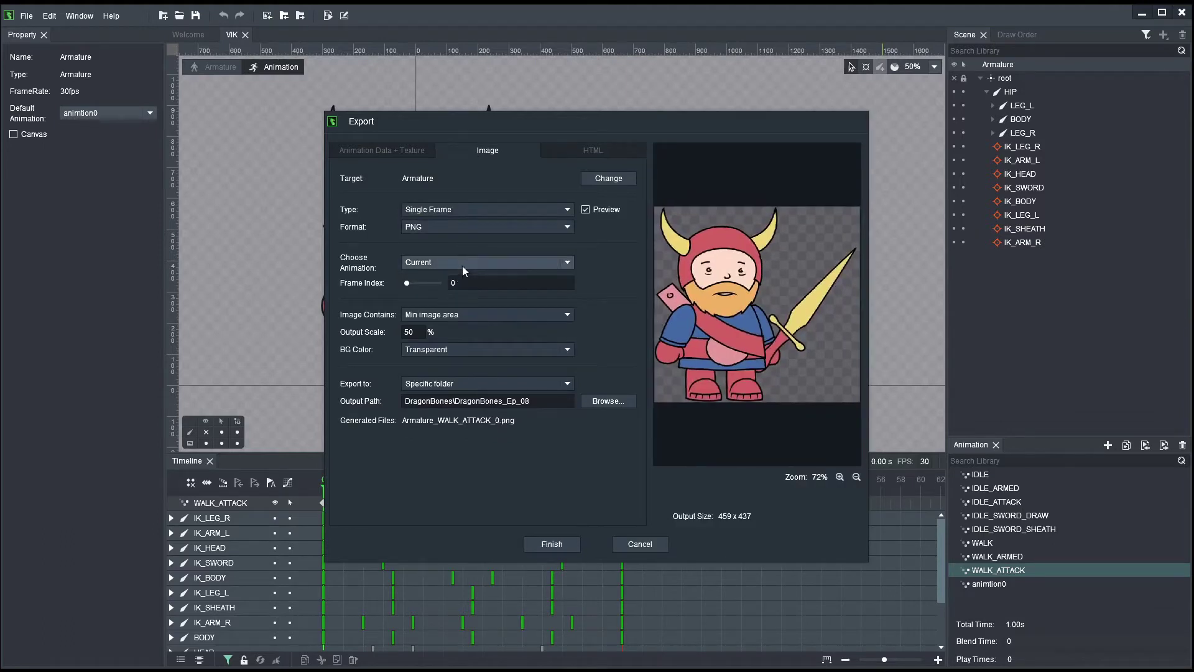
click(434, 226)
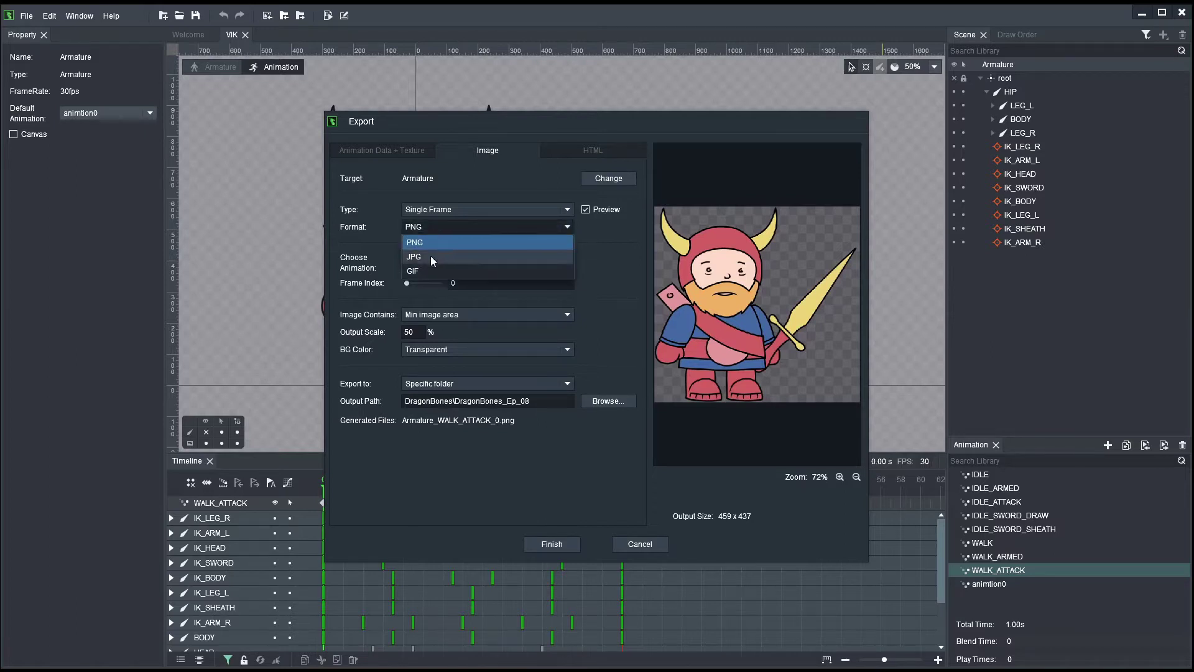
click(430, 256)
click(432, 225)
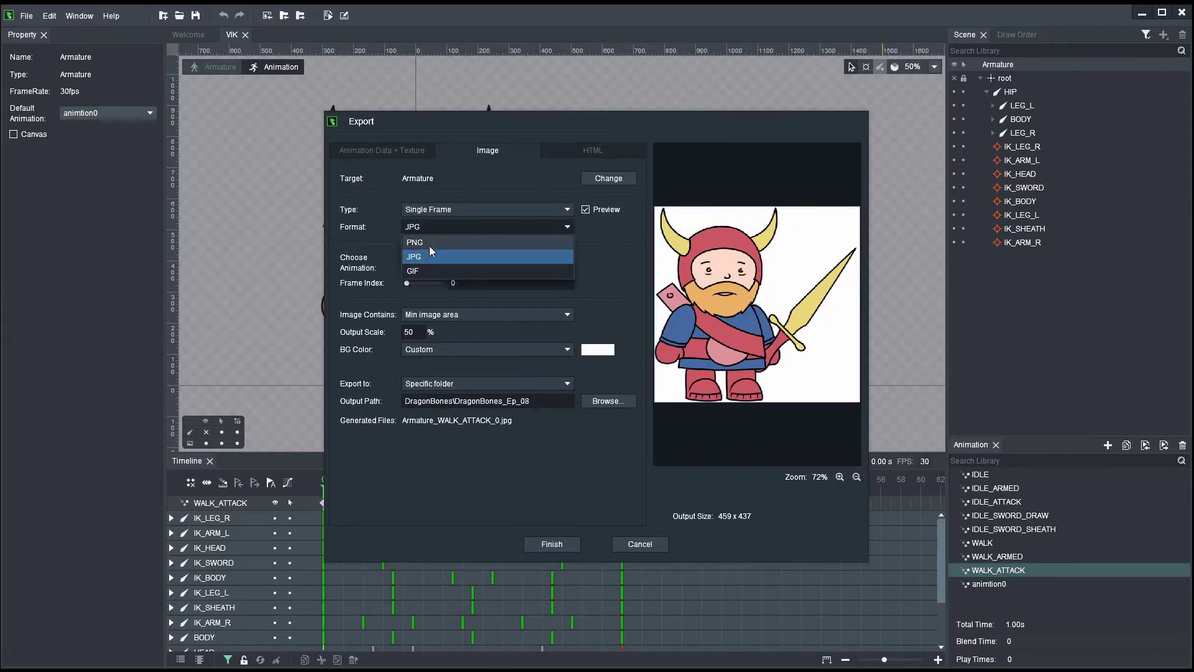
click(430, 242)
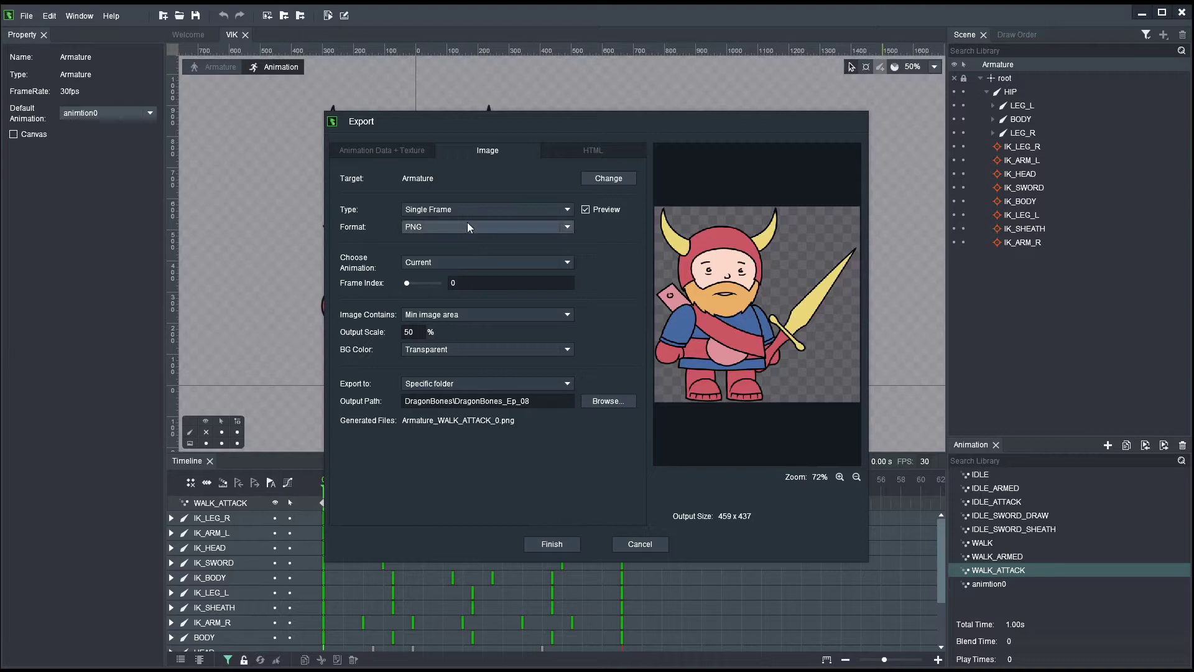
click(465, 225)
click(434, 255)
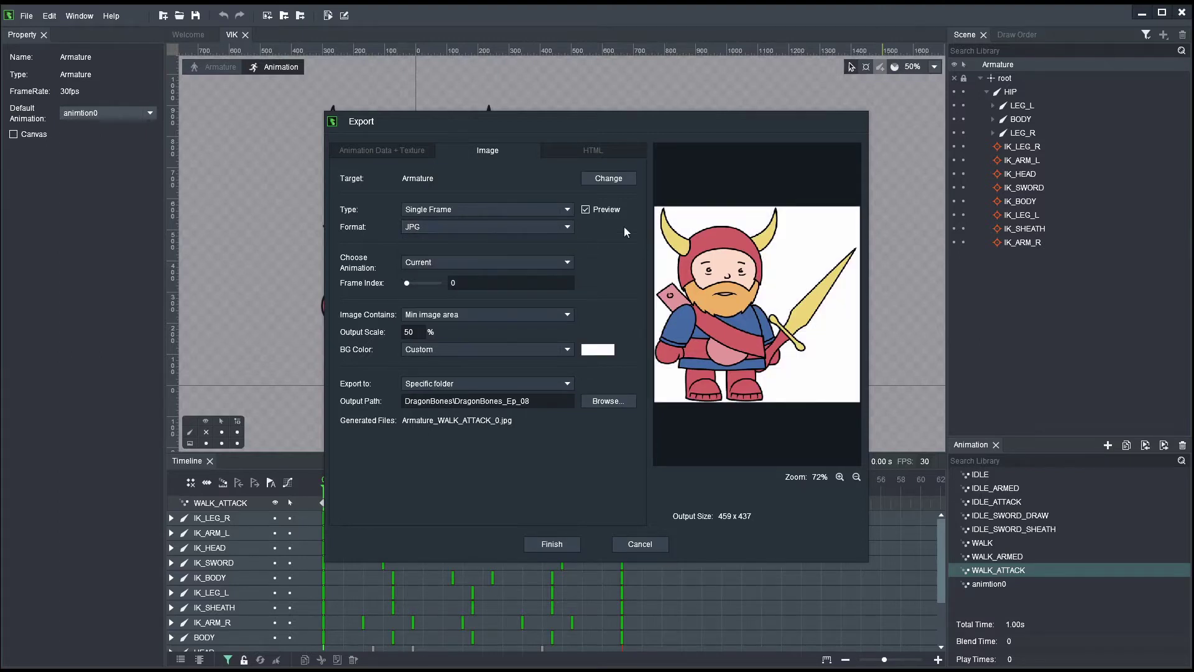
click(595, 351)
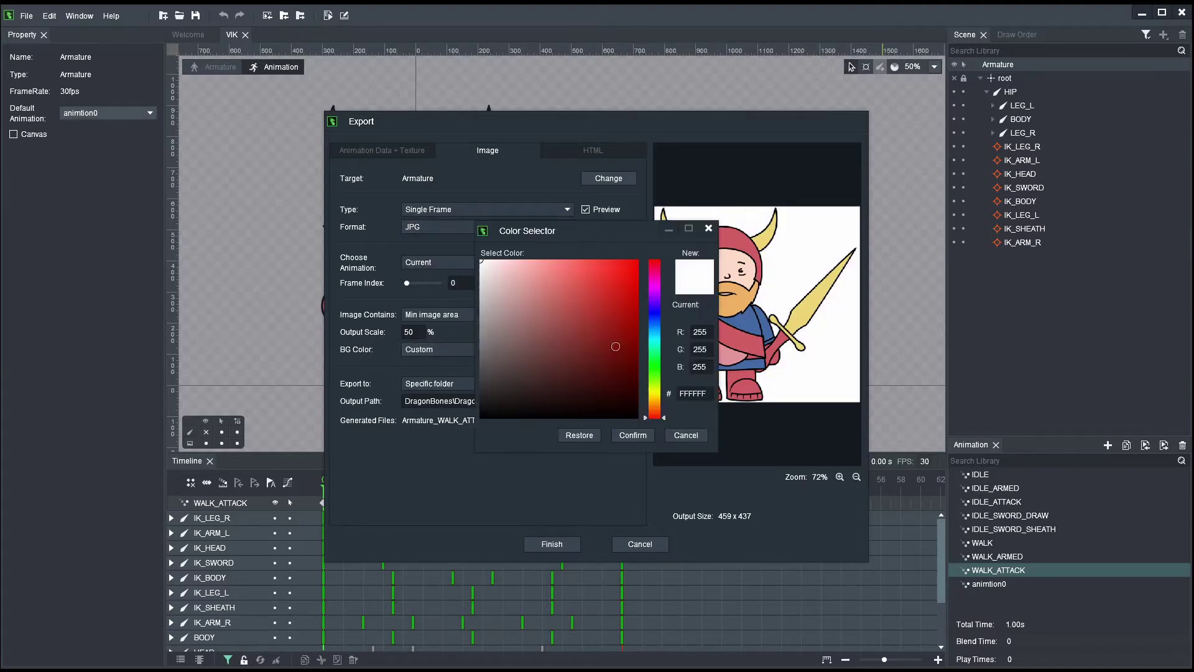
click(682, 433)
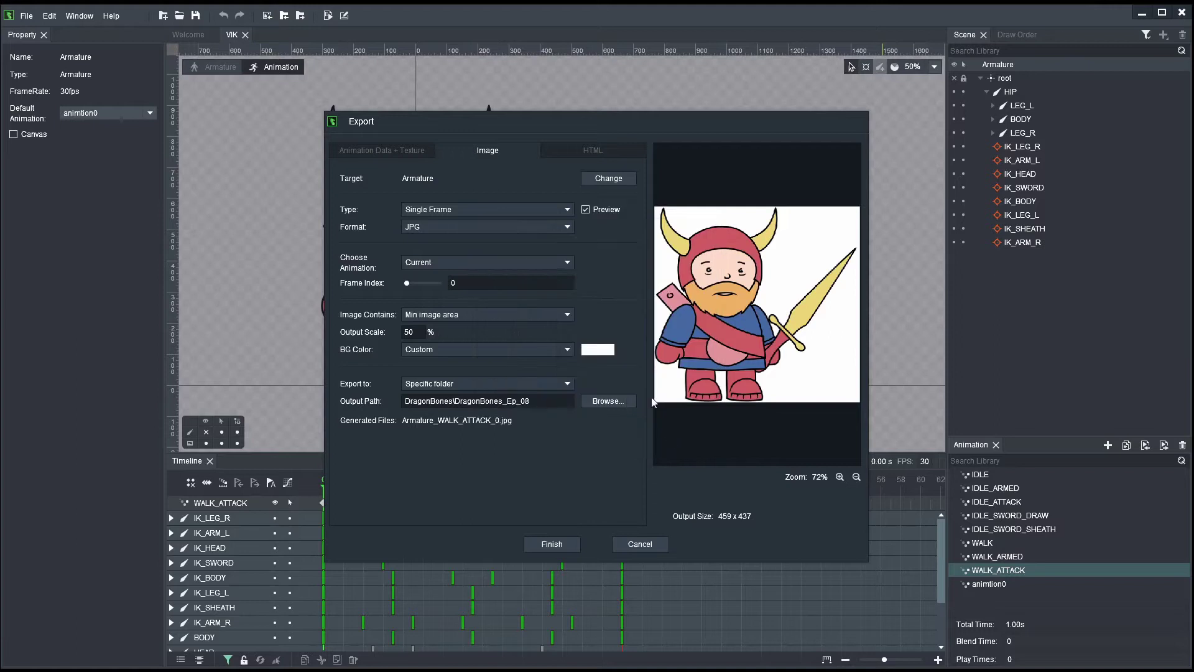
click(464, 229)
click(445, 241)
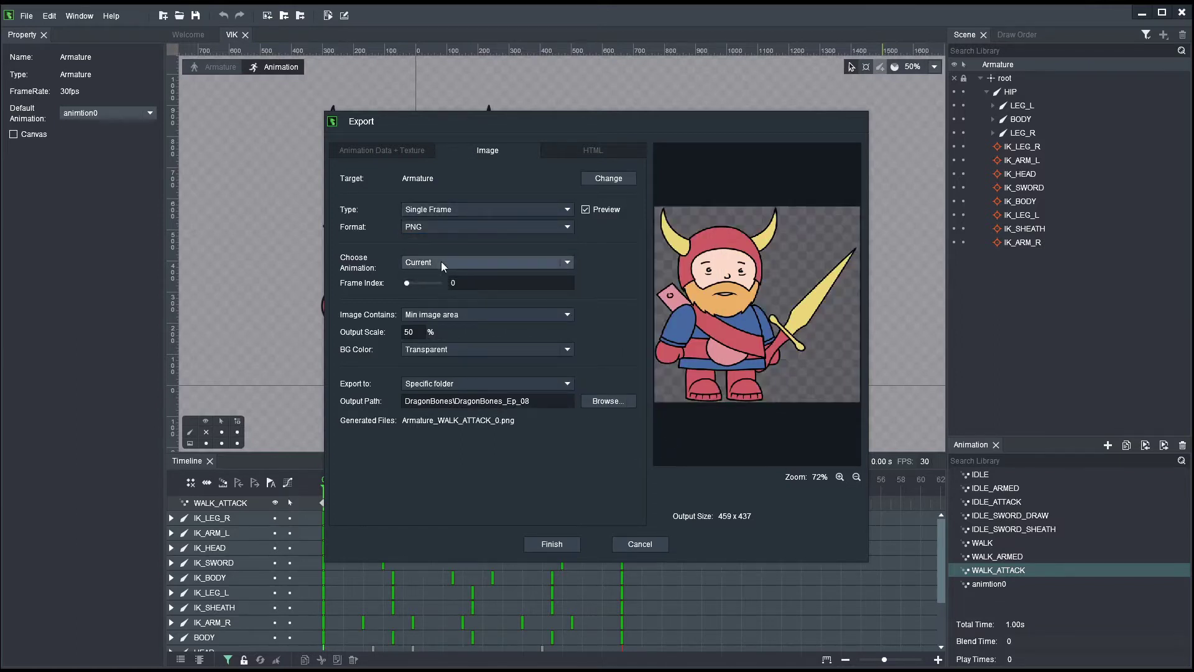
Step: Switch the image Type back to Sequence and set Animations to All
click(466, 207)
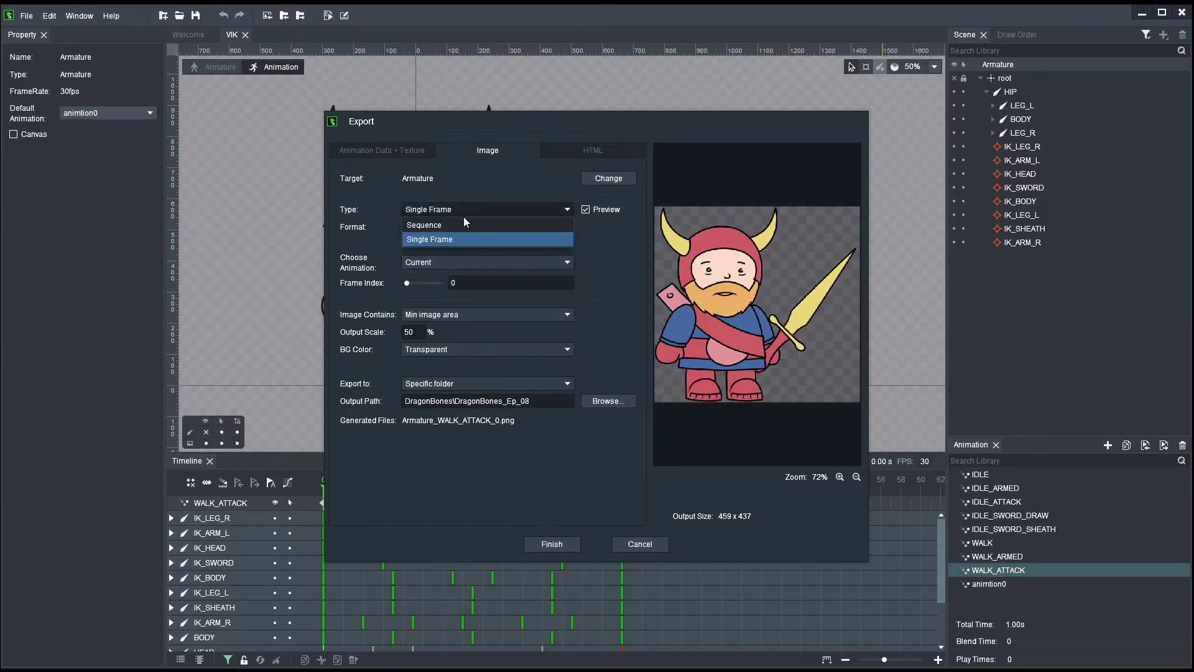
click(449, 224)
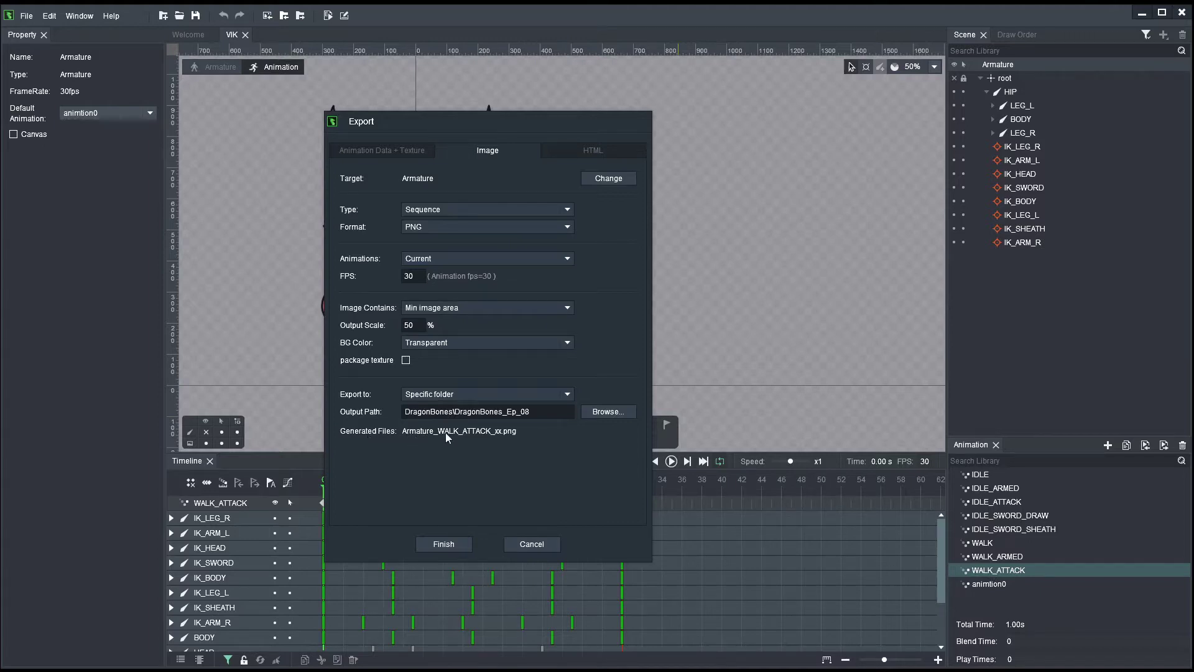
click(432, 256)
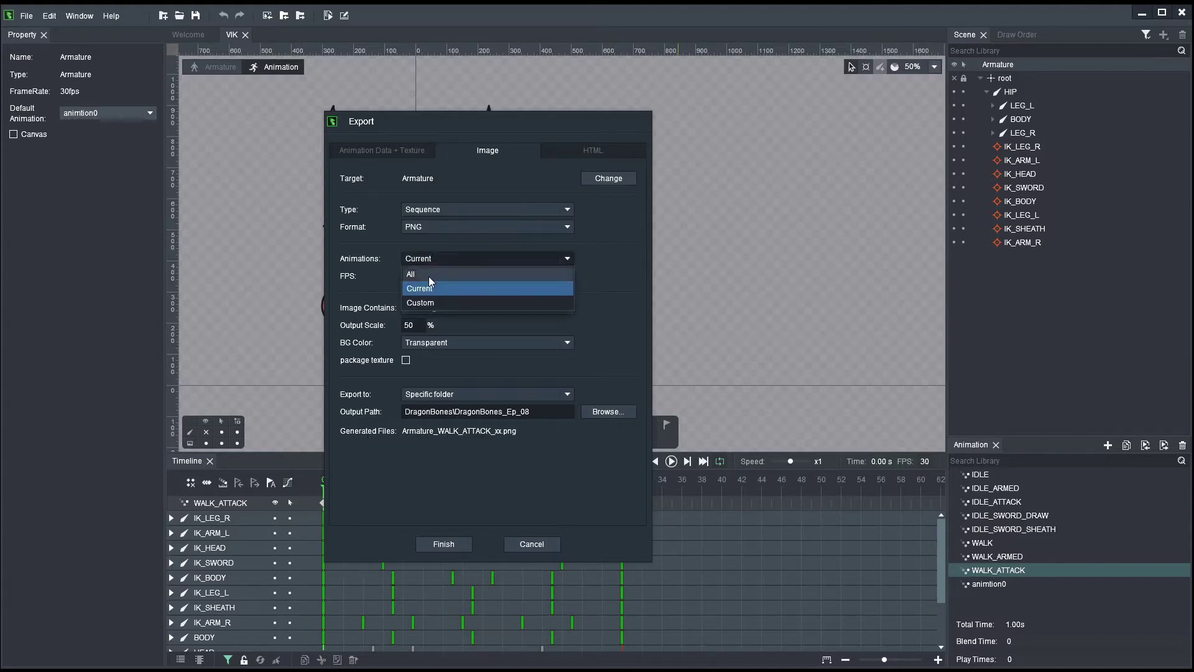
click(428, 276)
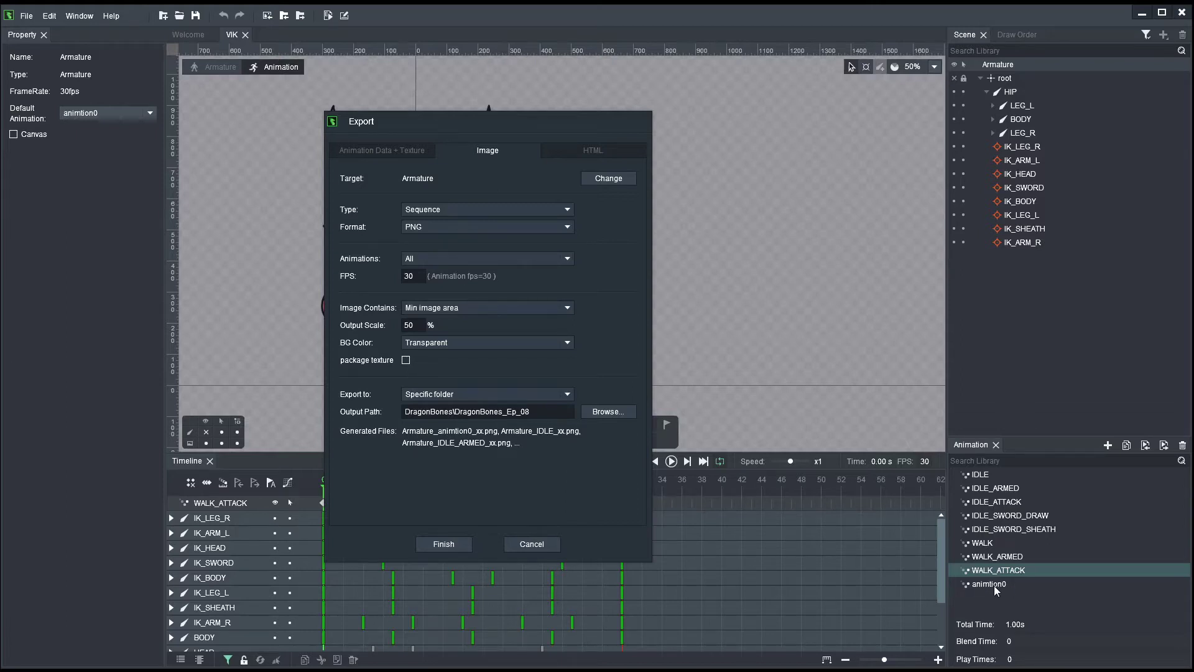
Step: Choose Custom animations, unchecking animtion0 and IDLE_ARMED, and confirm the selection
click(480, 261)
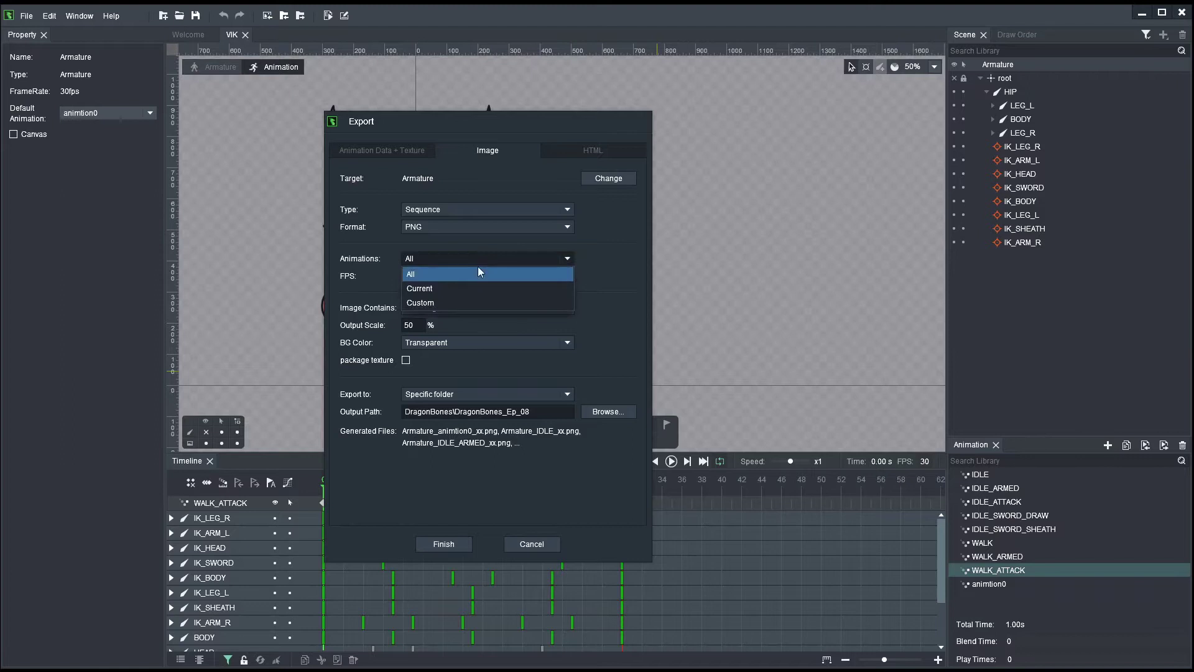
click(442, 302)
scroll(557, 367, down, 1)
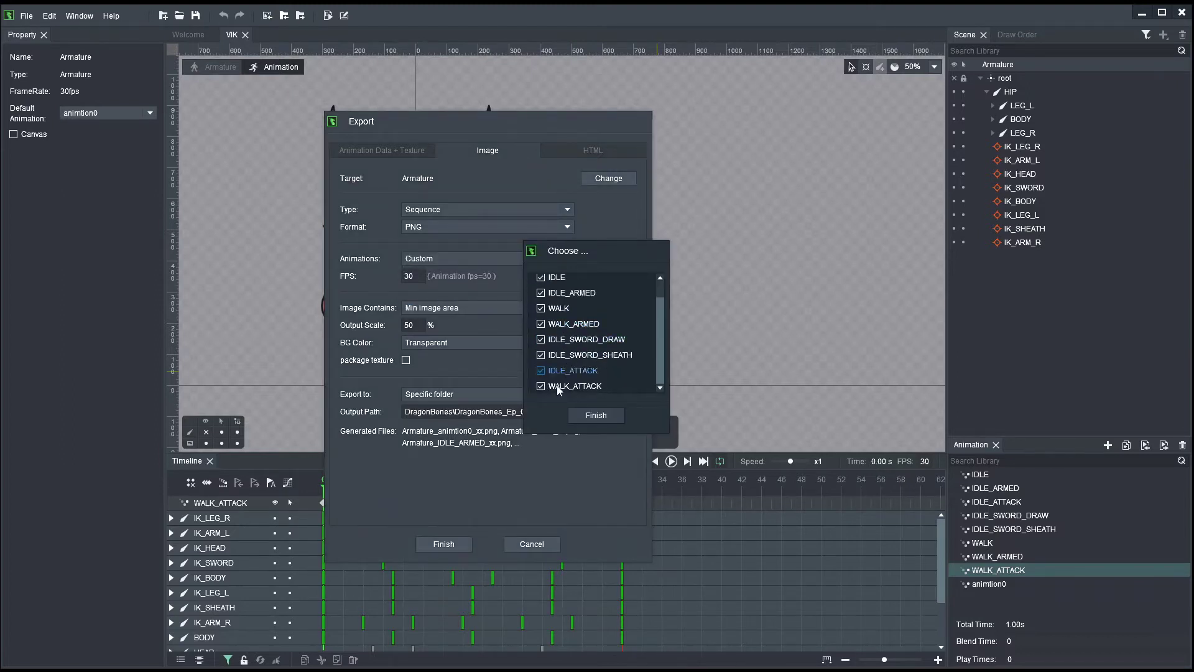
scroll(557, 331, up, 1)
click(541, 282)
click(541, 313)
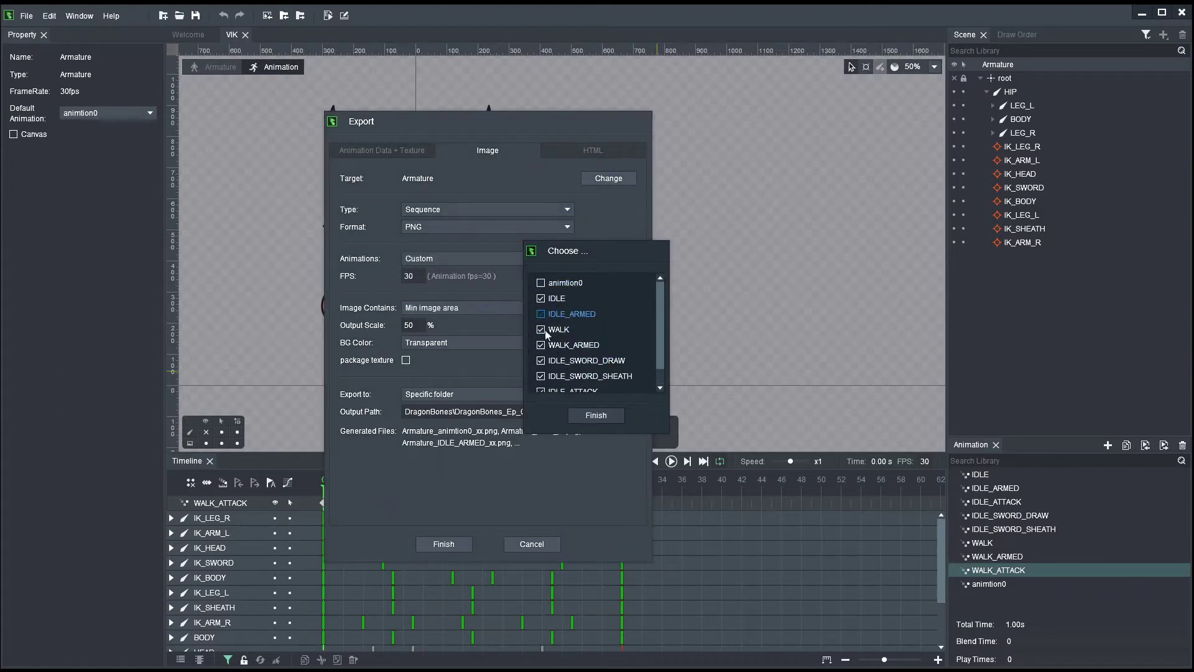
click(595, 415)
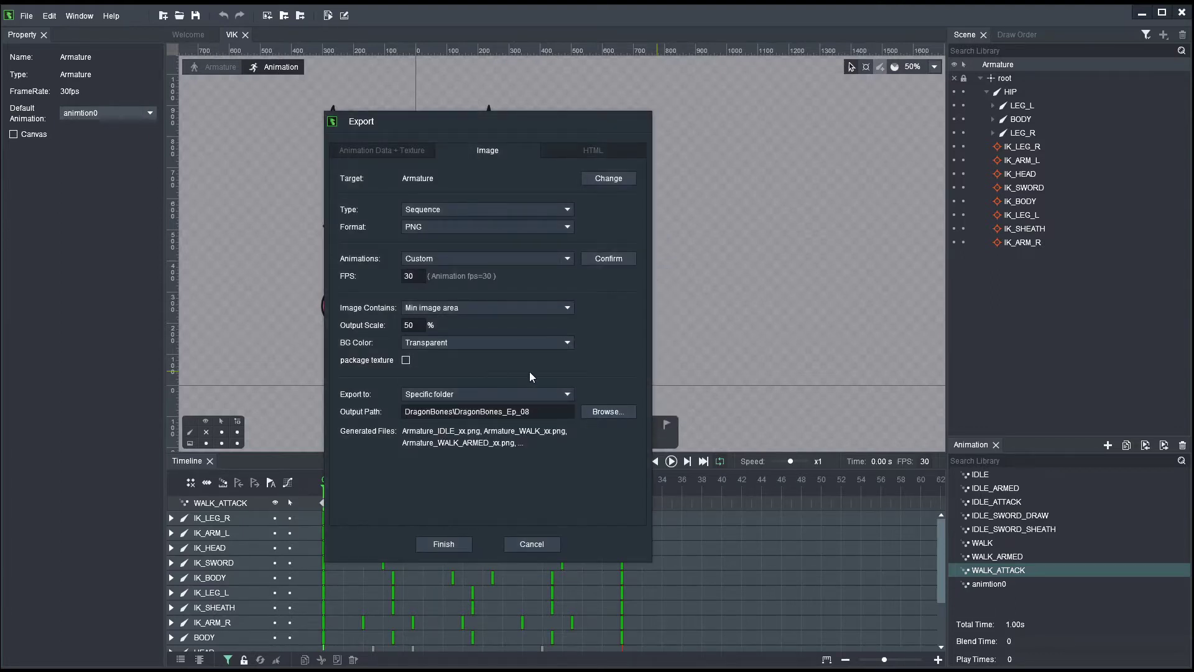
Step: Redo the Custom animation selection excluding only animtion0, confirm, and close the Export dialog
click(461, 261)
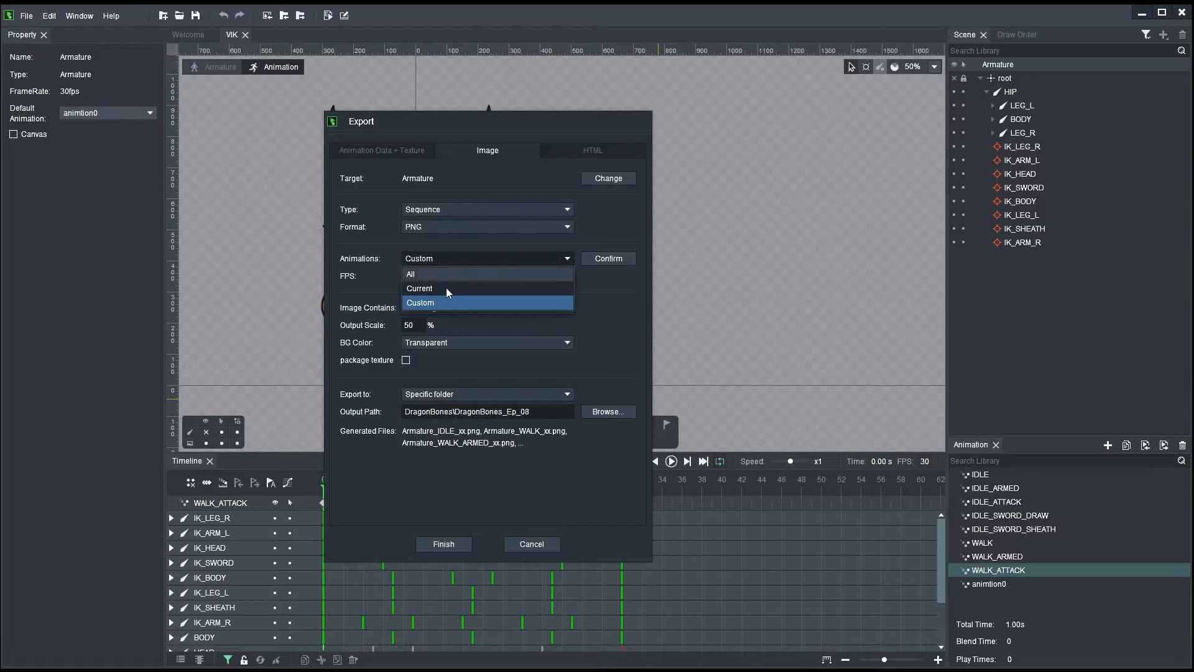
click(435, 302)
click(454, 258)
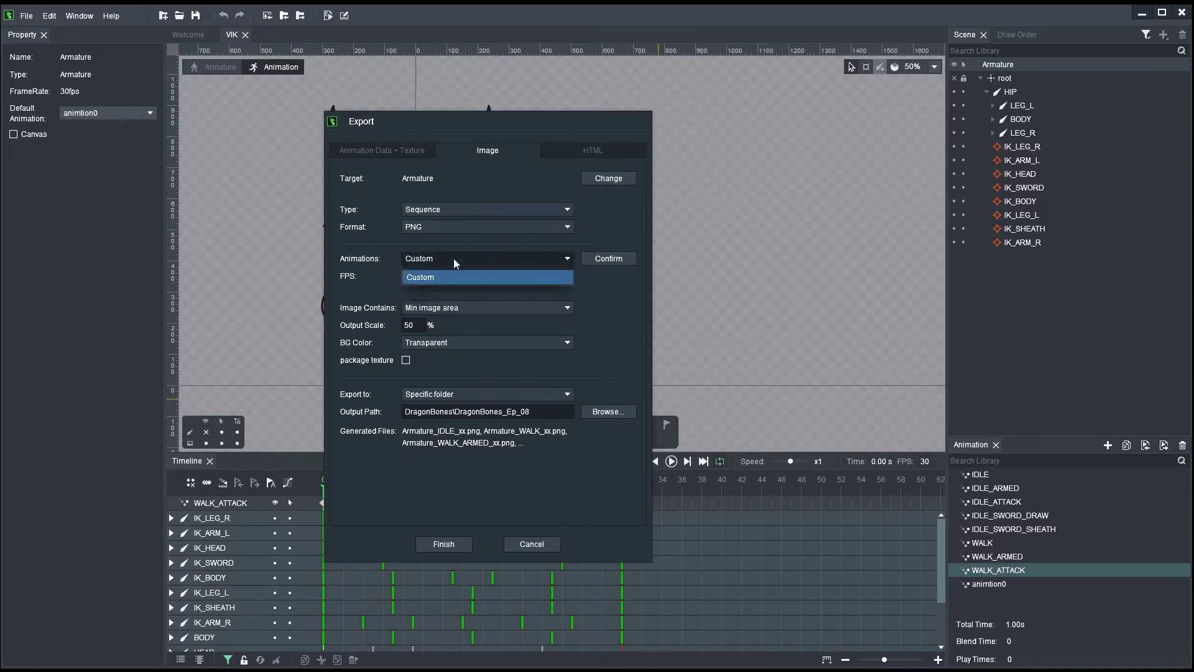
click(419, 274)
click(438, 260)
click(435, 303)
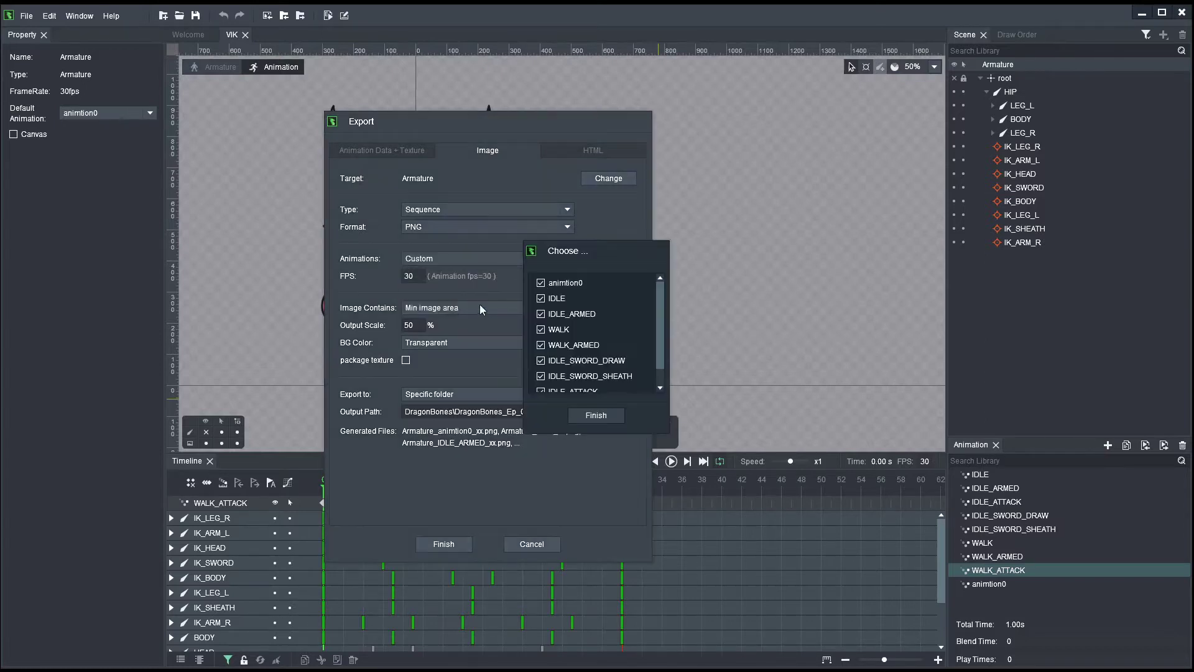
click(541, 283)
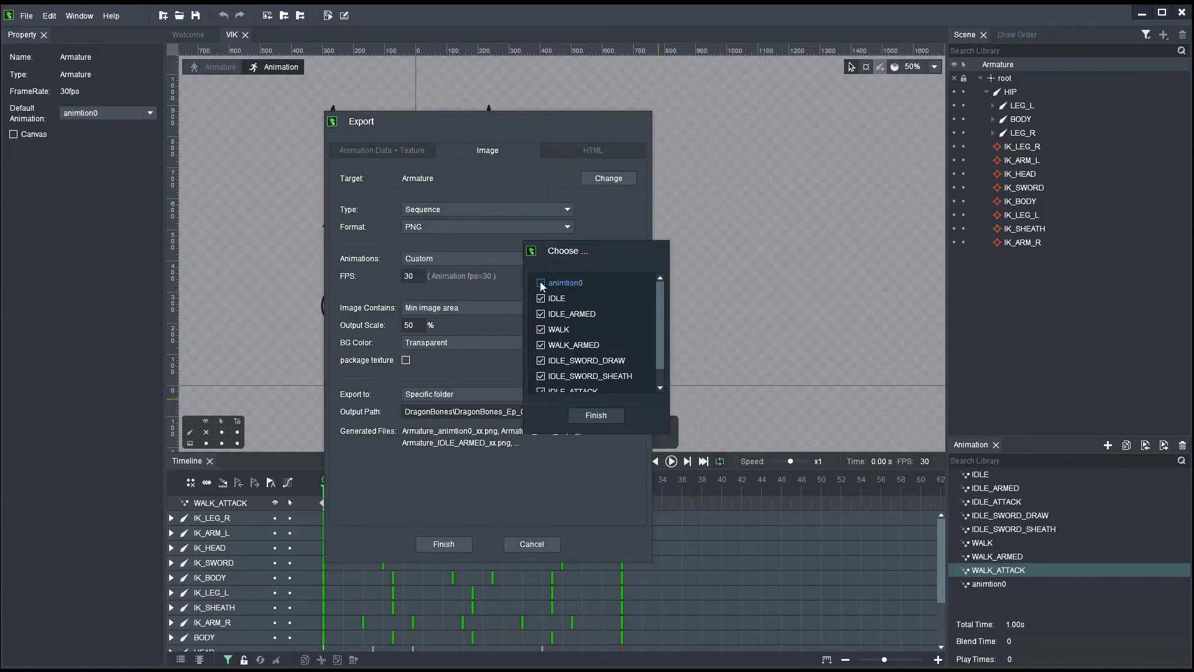
click(586, 418)
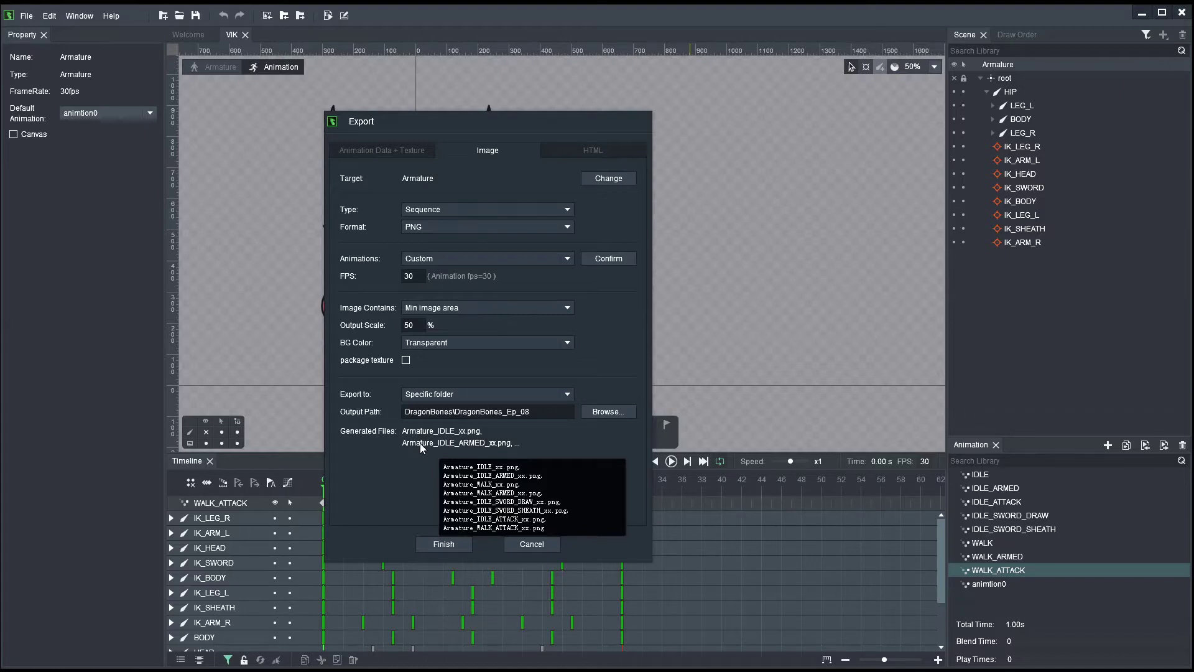
click(534, 545)
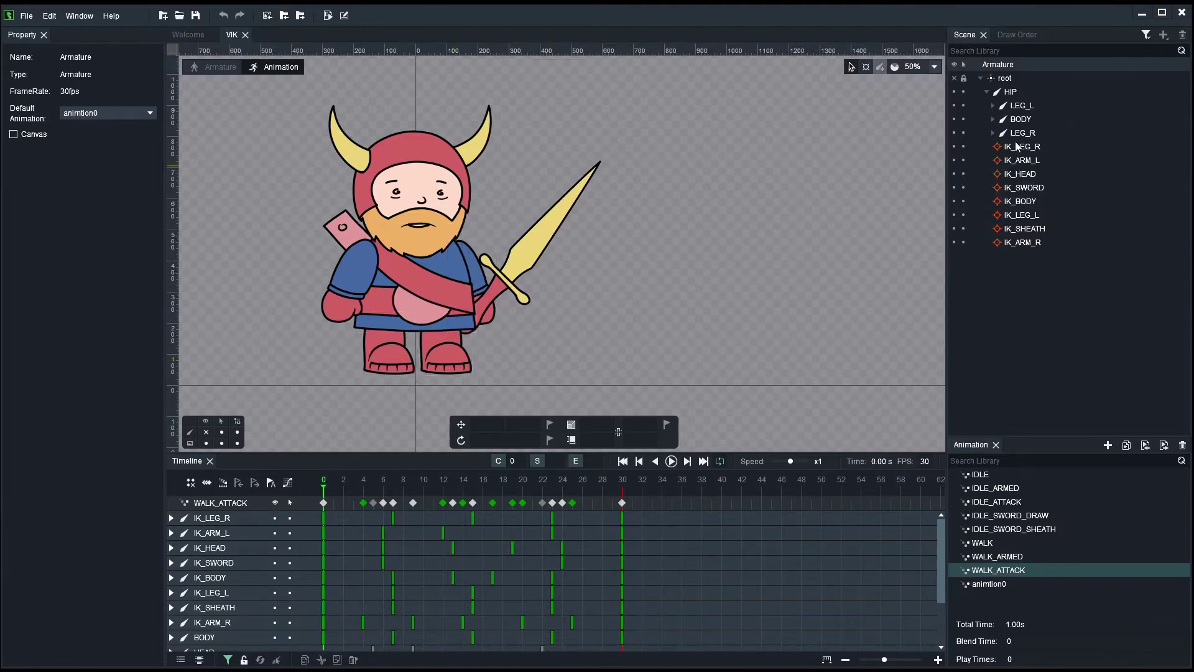
Step: Rename the Armature node in the Scene tree to VIK and save with Ctrl+S
double_click(998, 64)
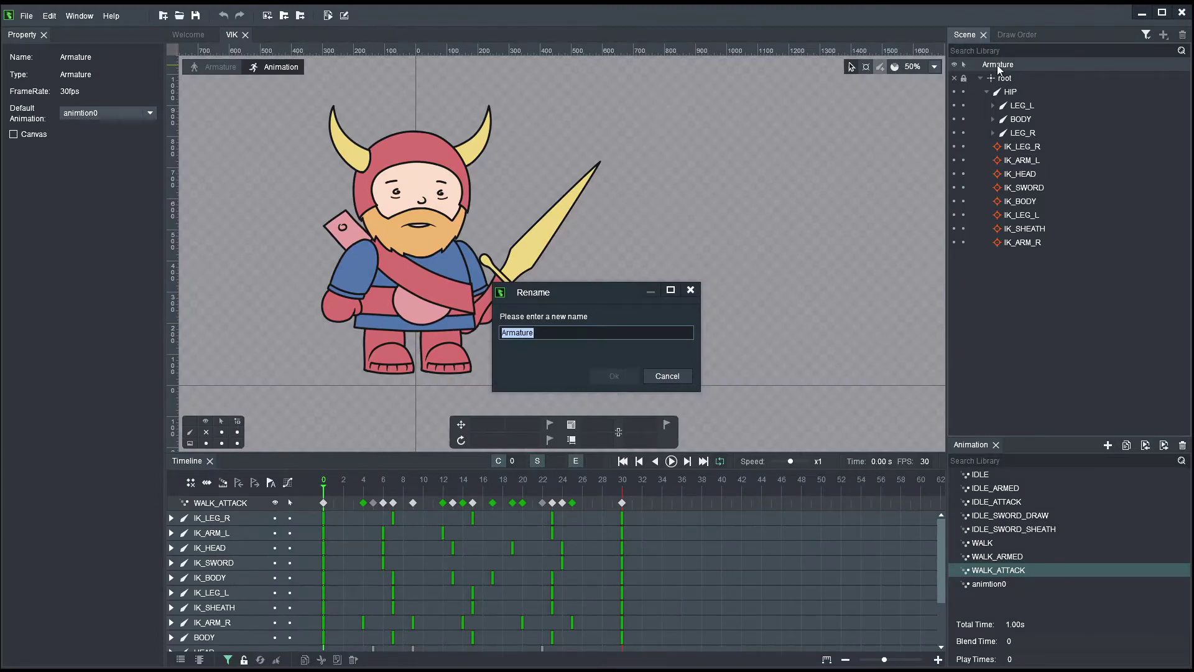
text(VIK)
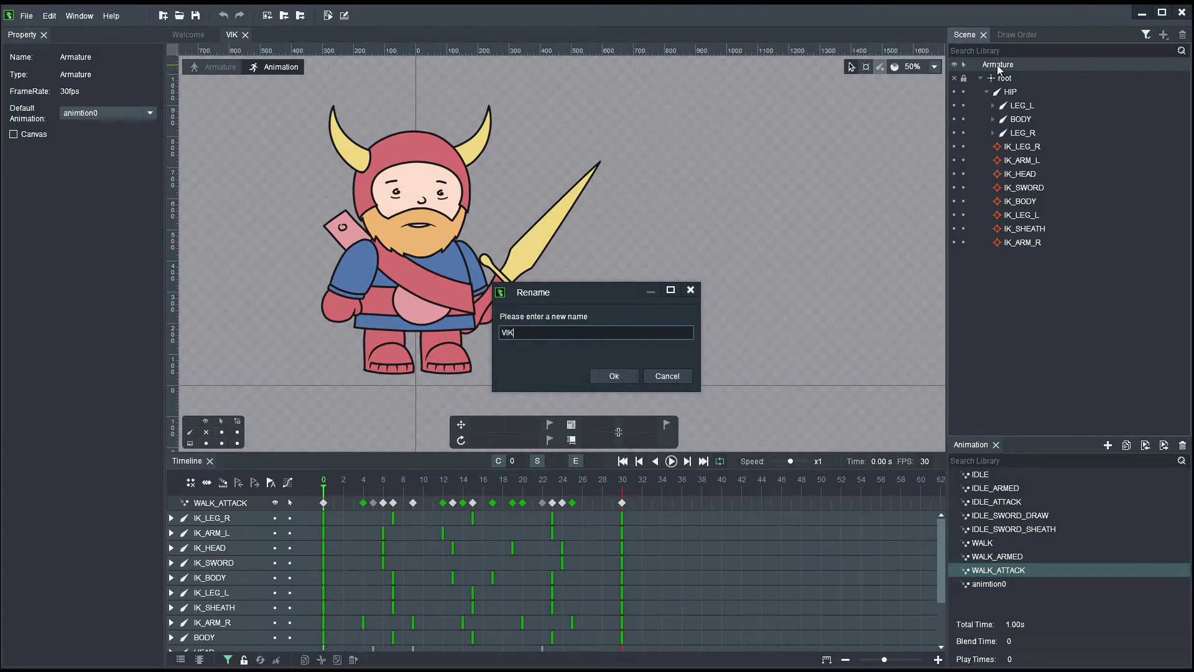
click(614, 376)
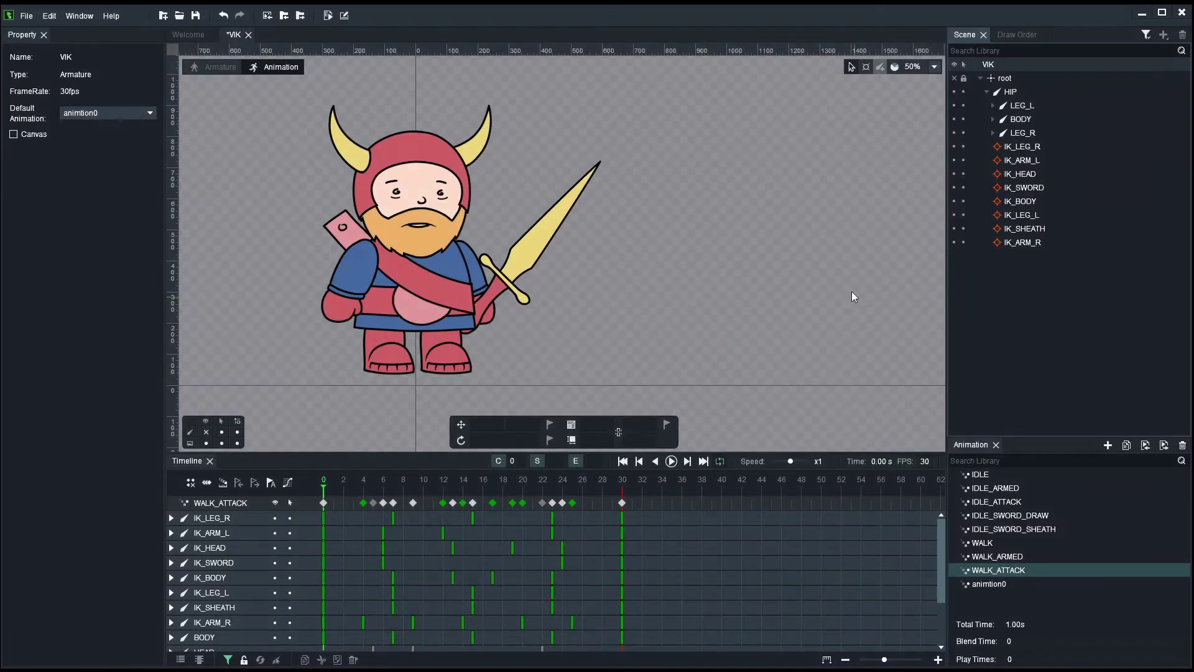
key(ctrl+s)
click(26, 15)
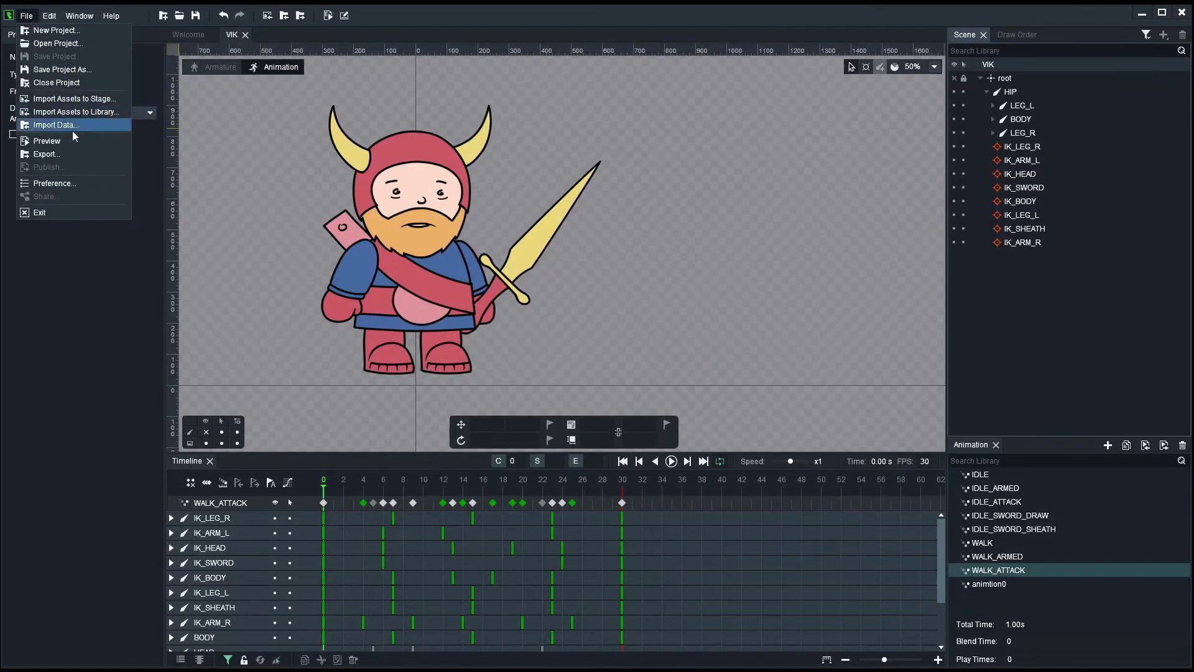
click(49, 154)
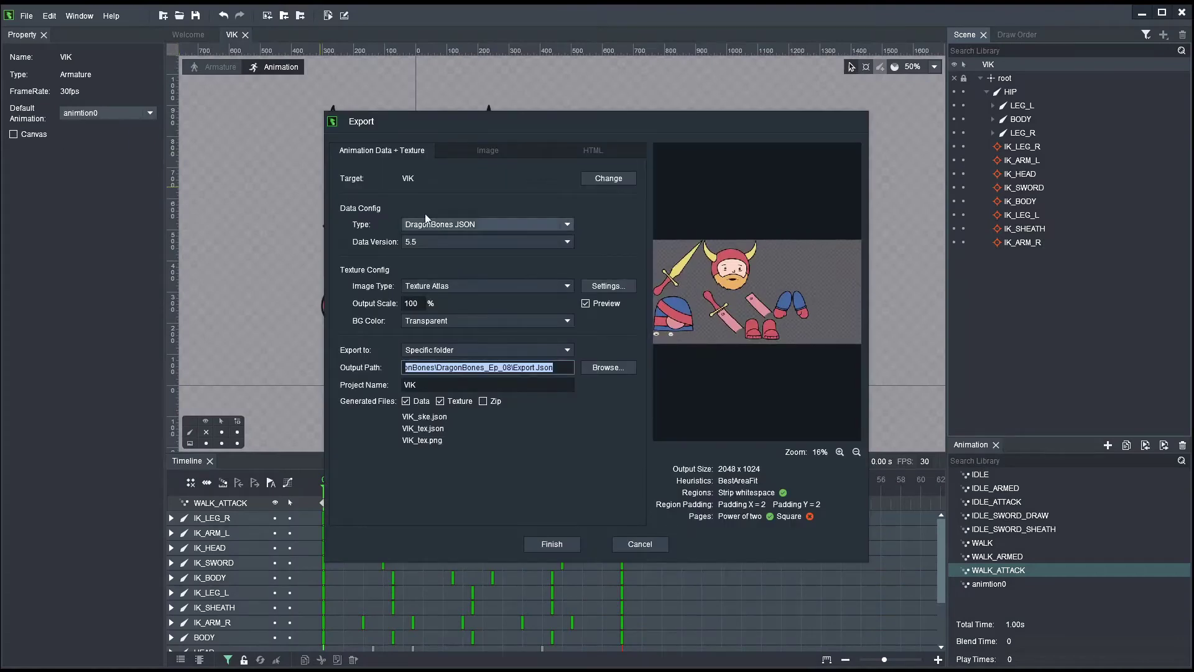
click(483, 148)
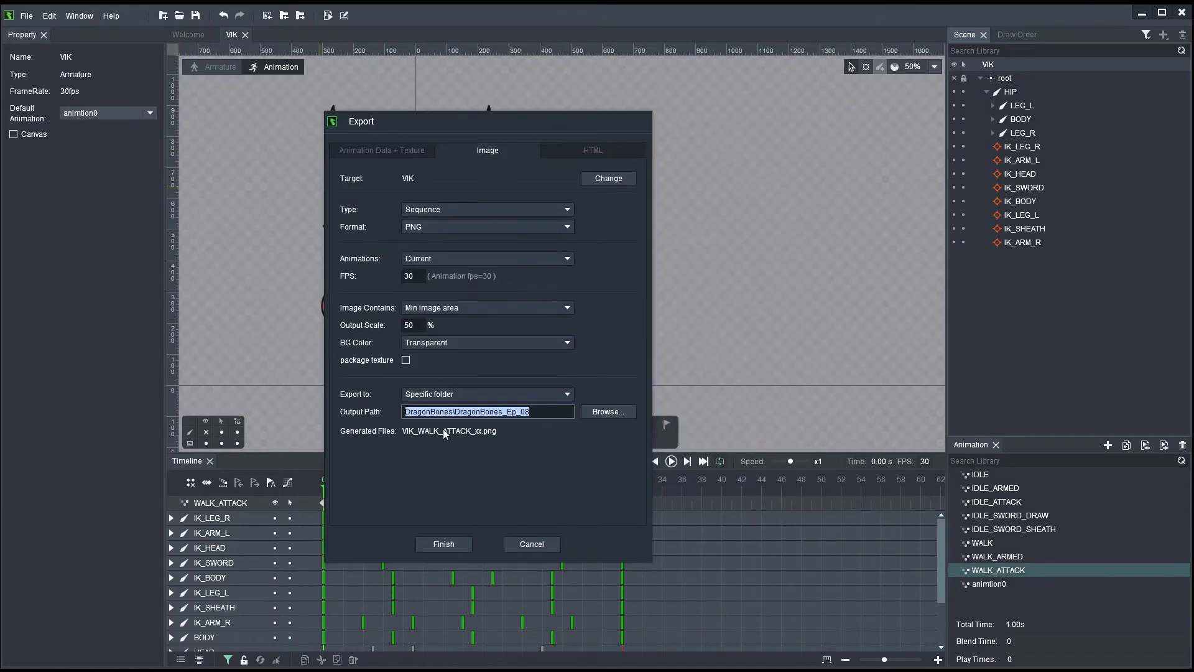
click(432, 255)
click(557, 303)
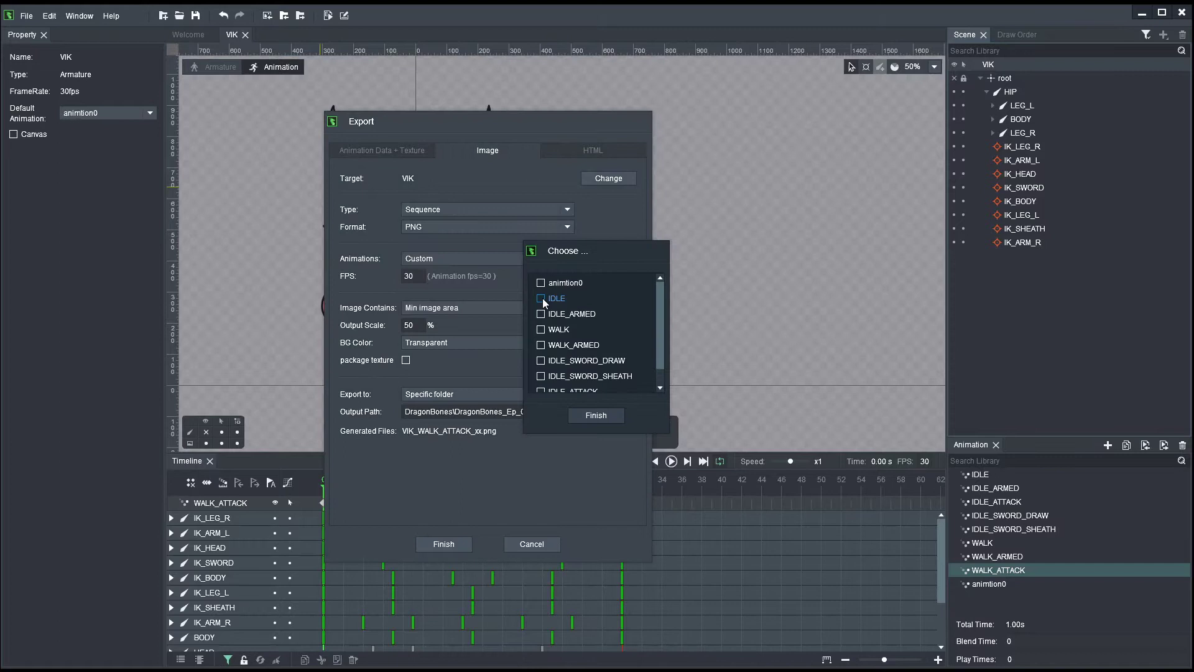
click(596, 415)
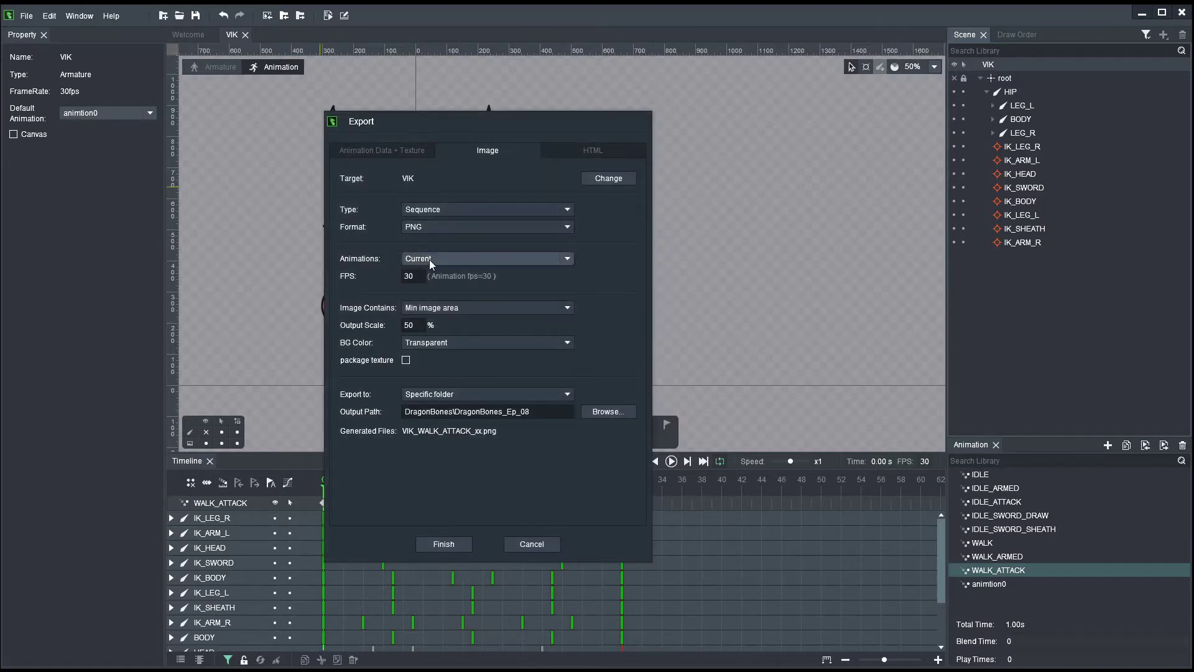
click(429, 260)
click(428, 269)
click(428, 253)
click(423, 302)
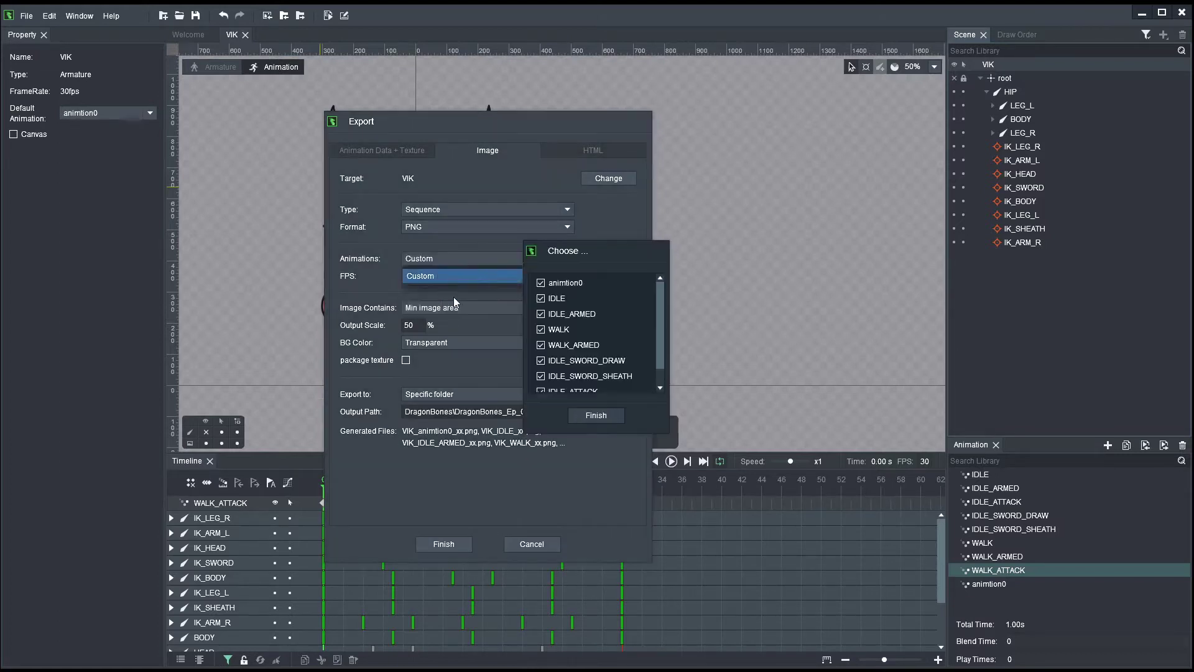
click(594, 414)
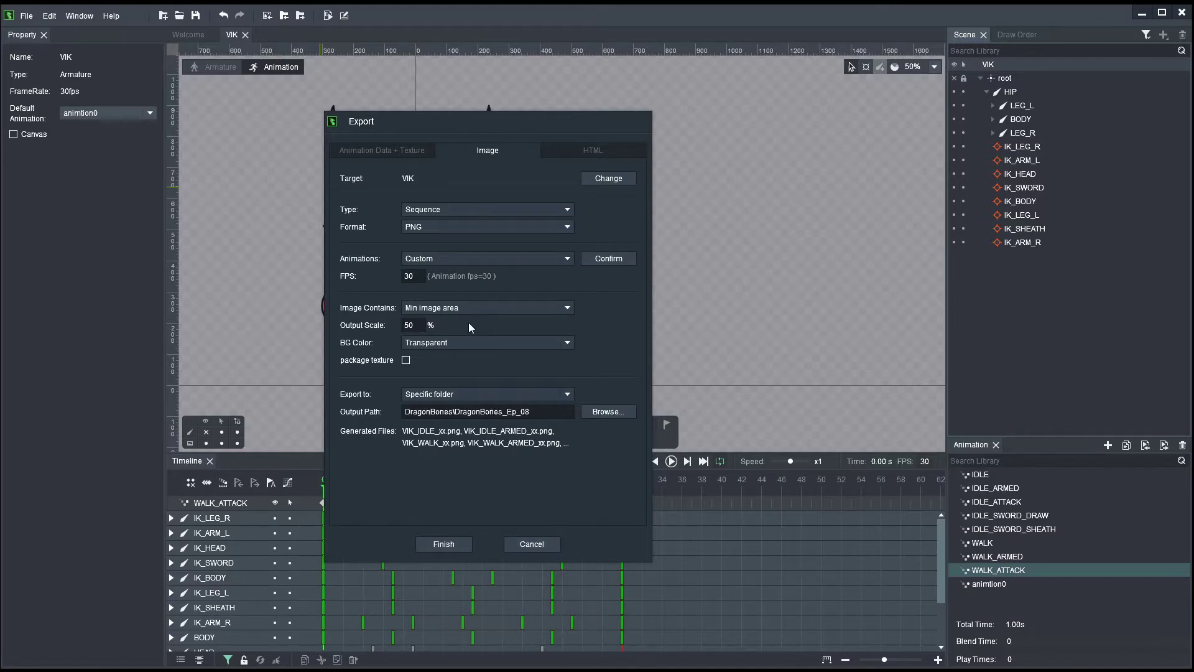
double_click(415, 325)
text(100)
click(511, 308)
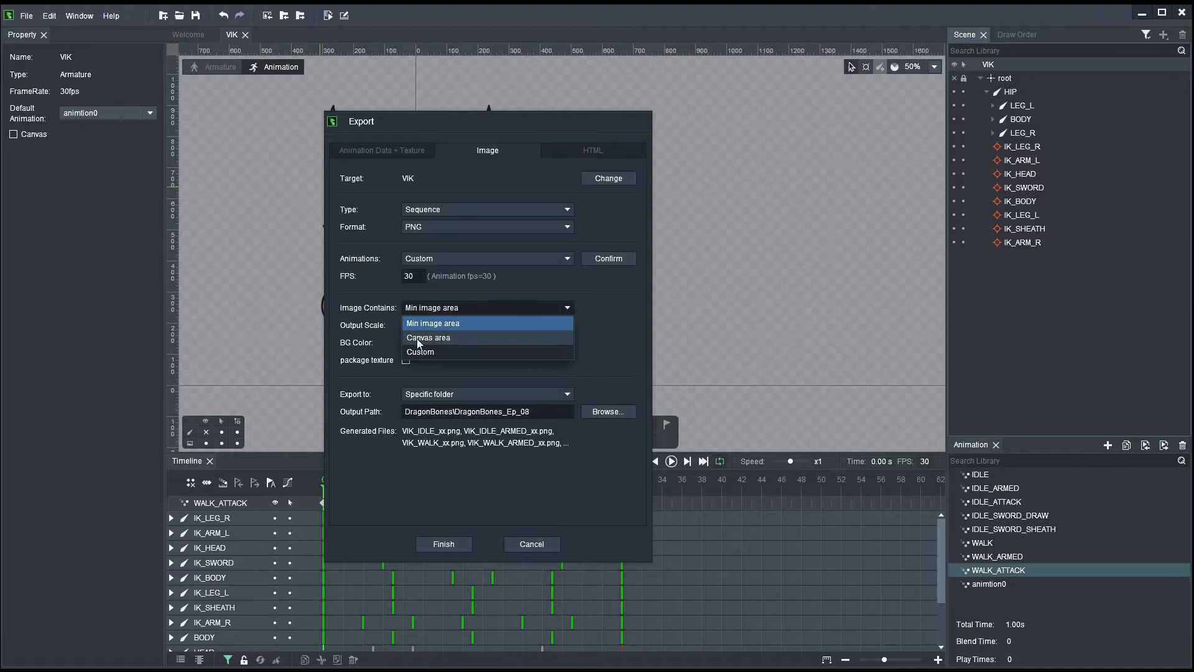
click(513, 548)
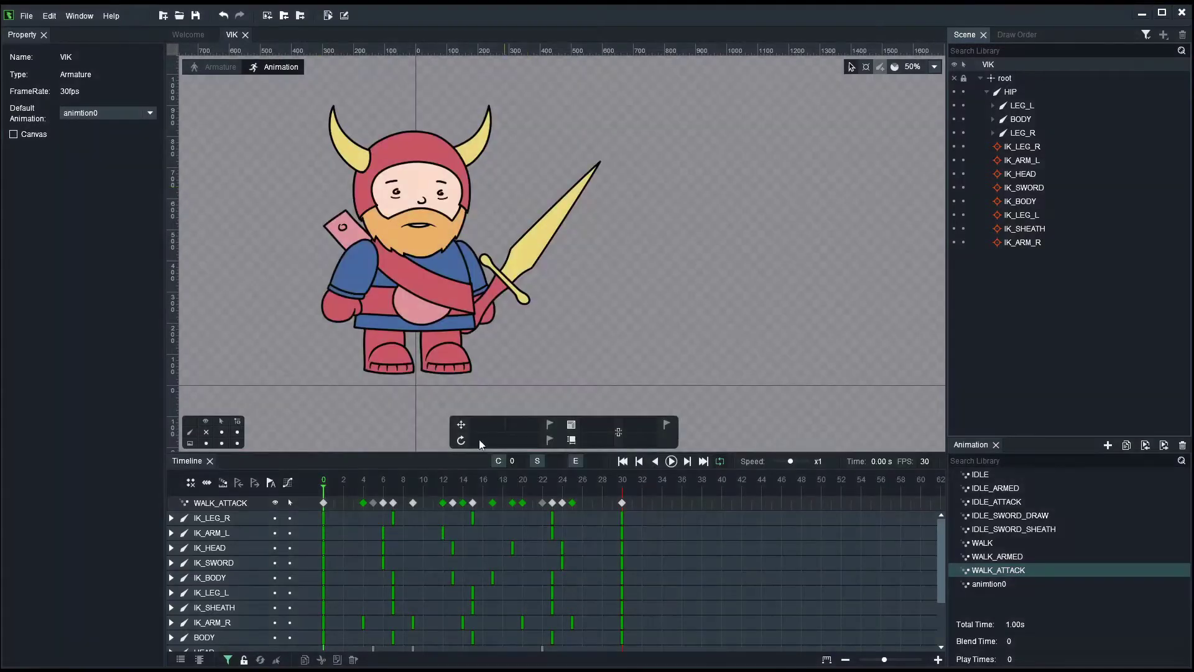
scroll(528, 352, down, 1)
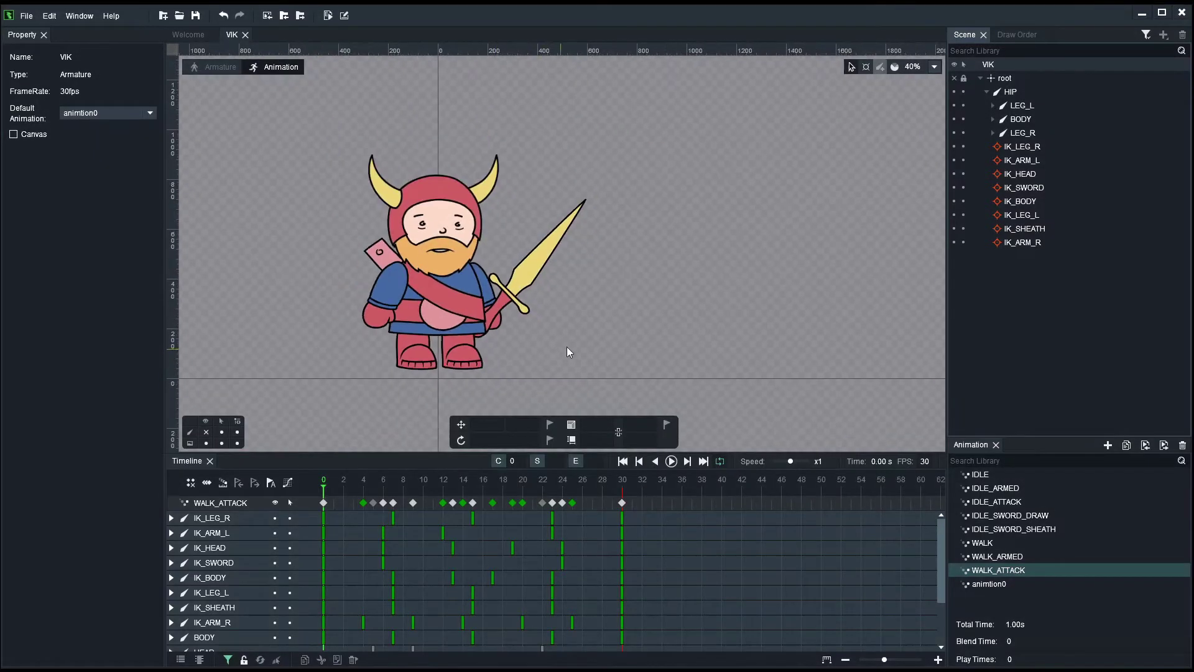
drag(567, 345, 619, 303)
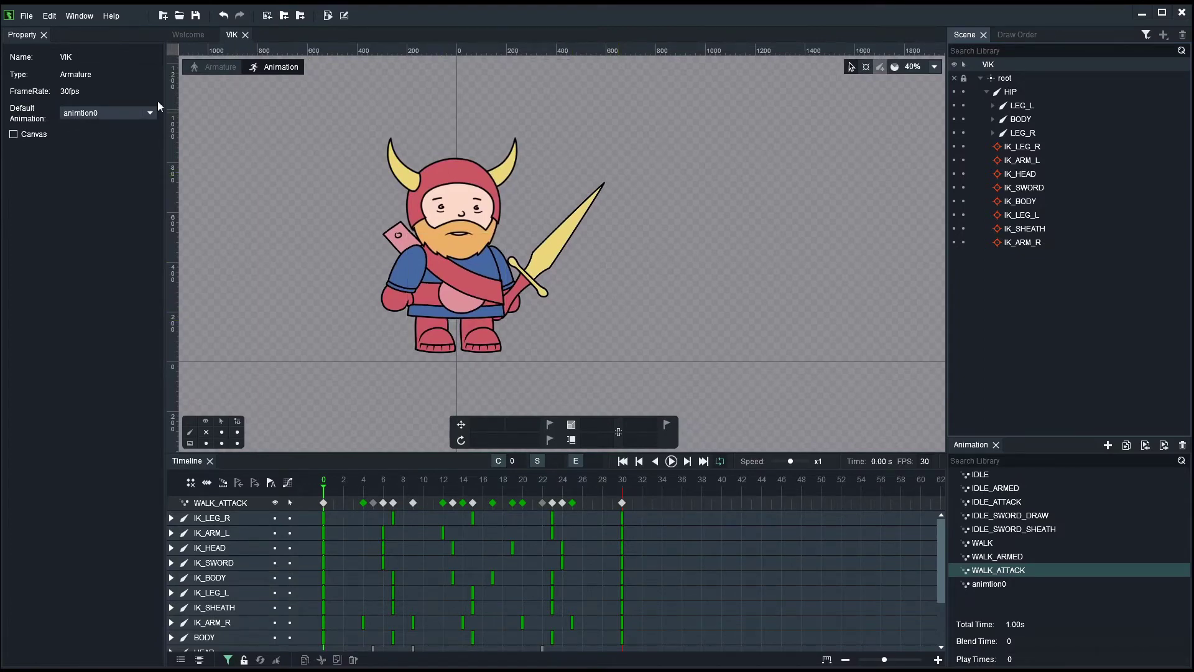
Step: Enable the VIK armature's 800 × 600 canvas, then enlarge the stage and widen the Property panel
click(15, 136)
click(14, 135)
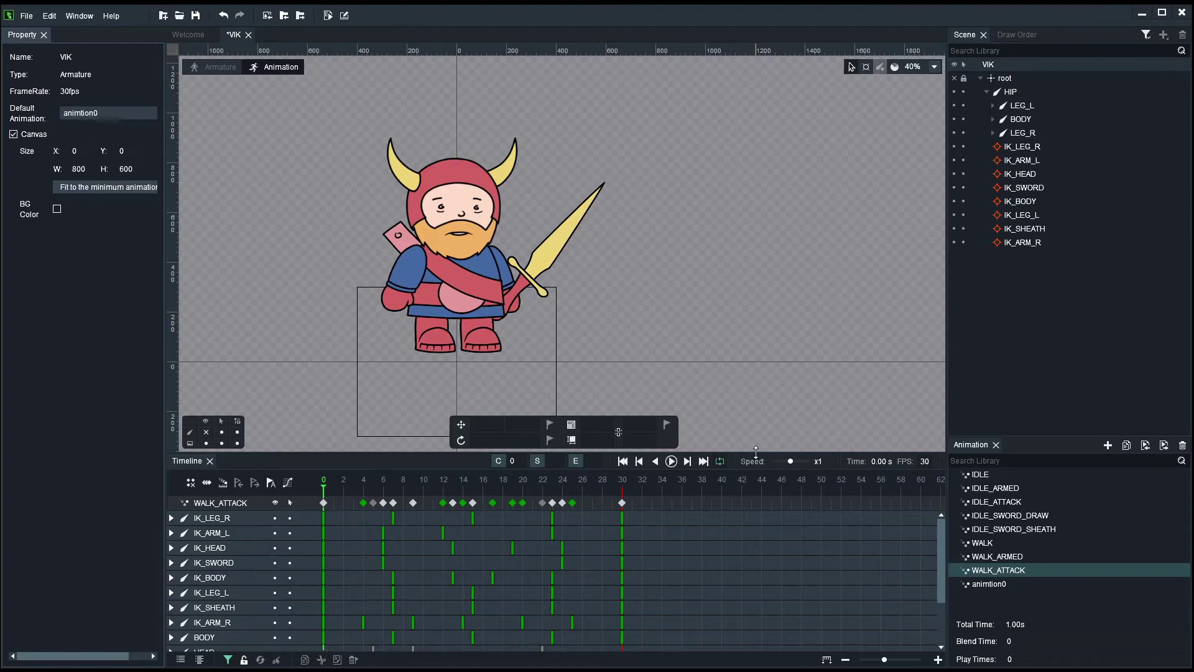
drag(756, 453, 756, 550)
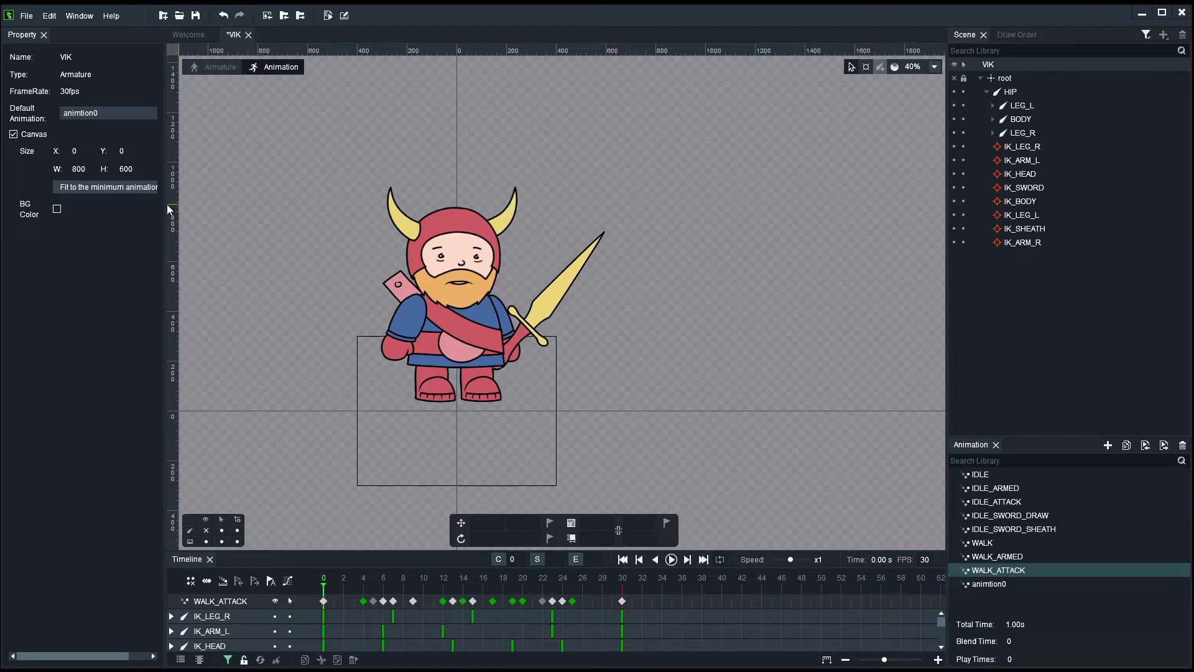
drag(165, 210, 218, 207)
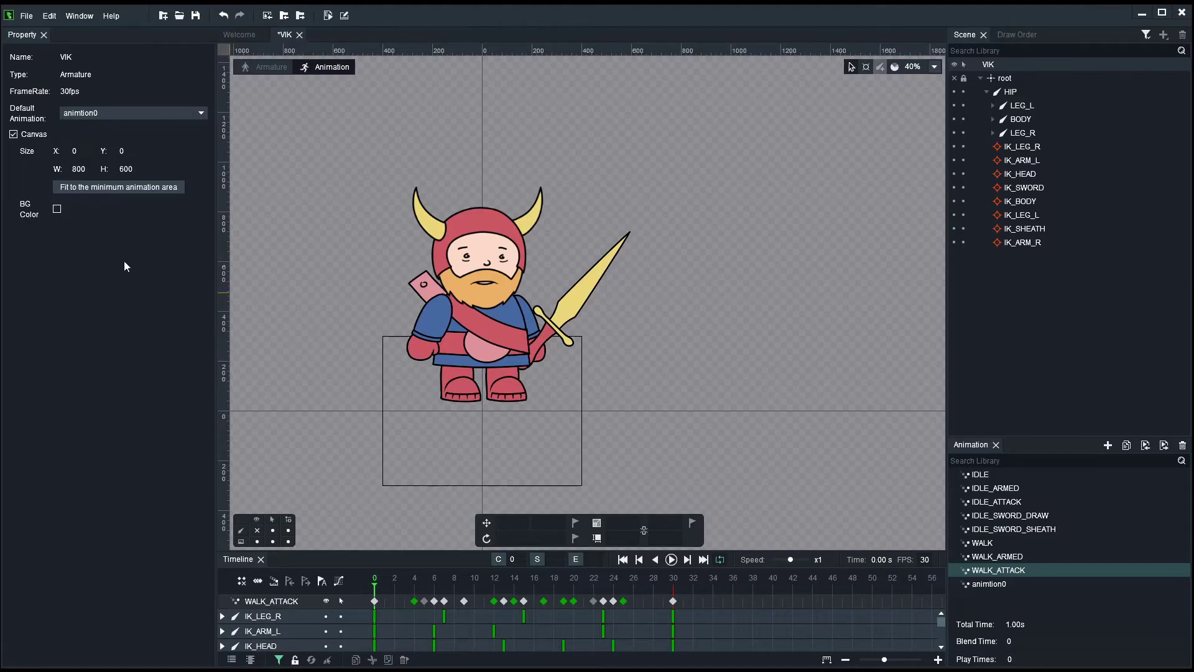
Step: Fit the canvas to 1420 × 1144, then preview the IDLE, IDLE_ATTACK and WALK_ATTACK animations
click(112, 188)
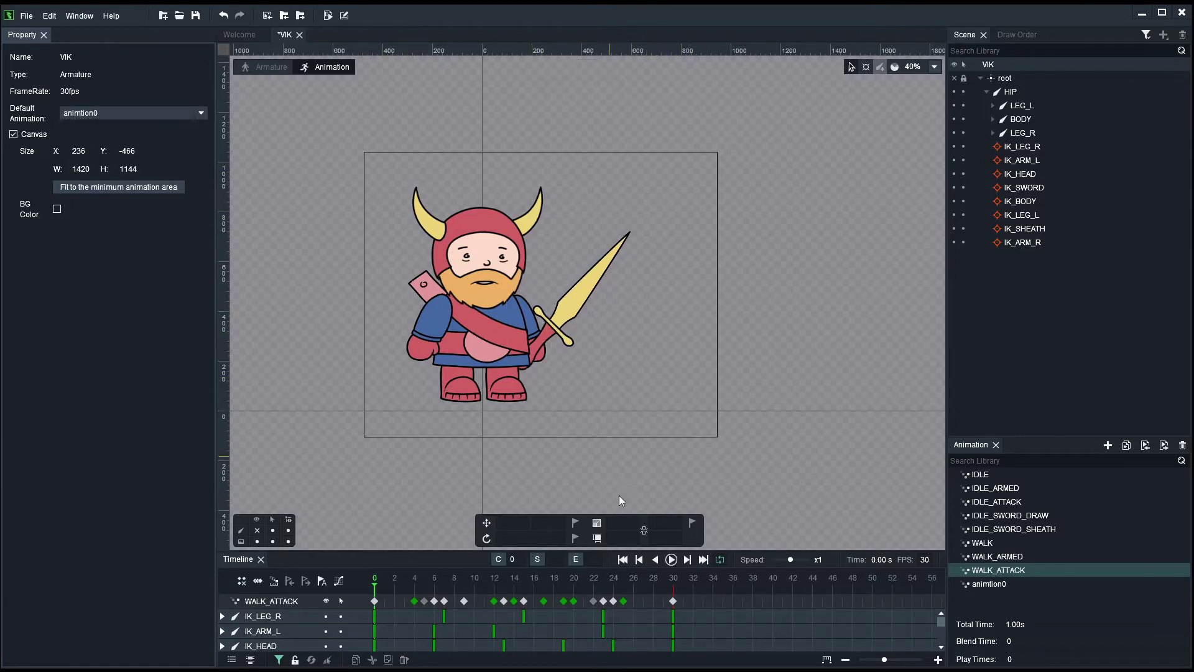
drag(460, 551, 460, 480)
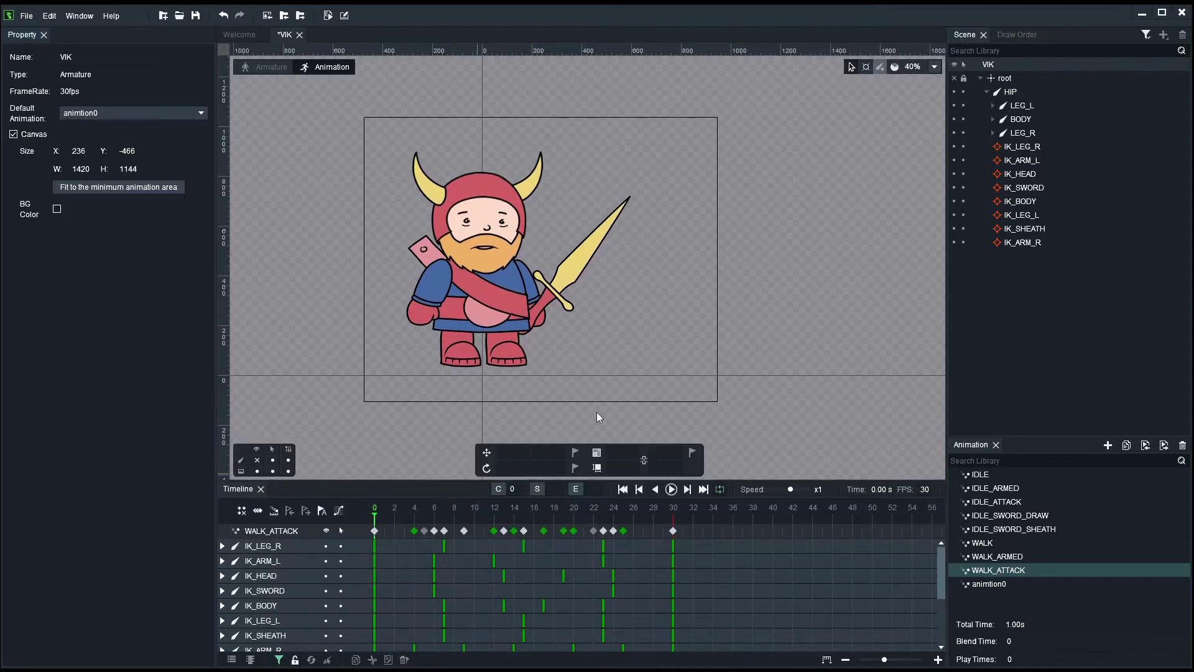
click(974, 475)
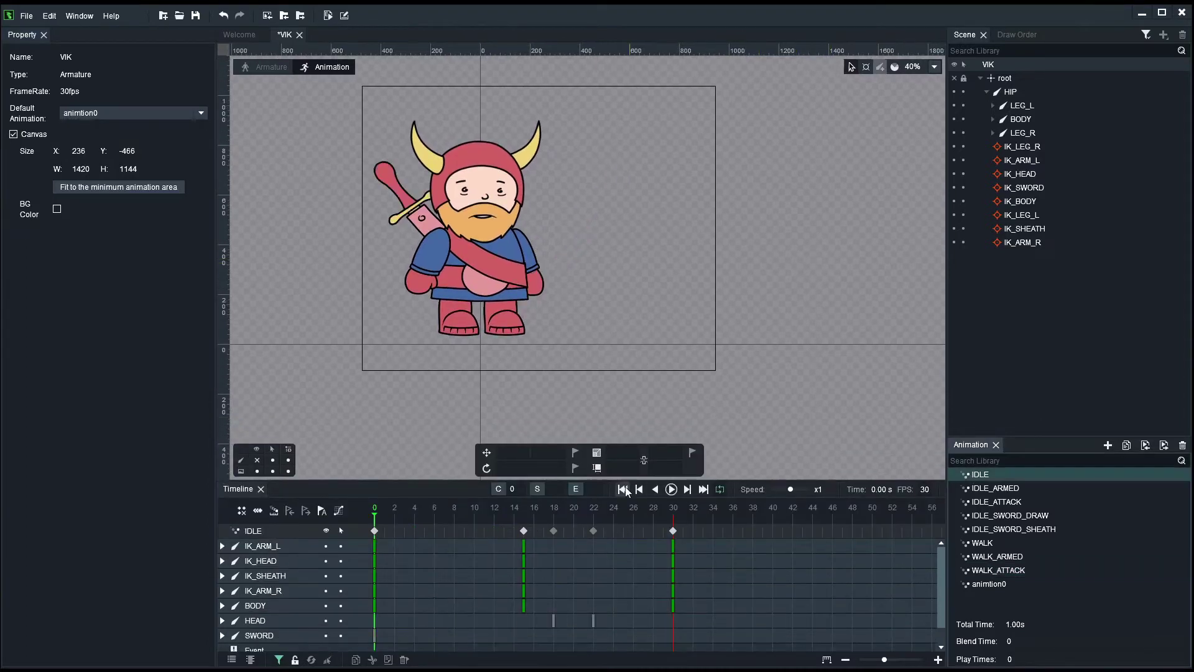
click(672, 491)
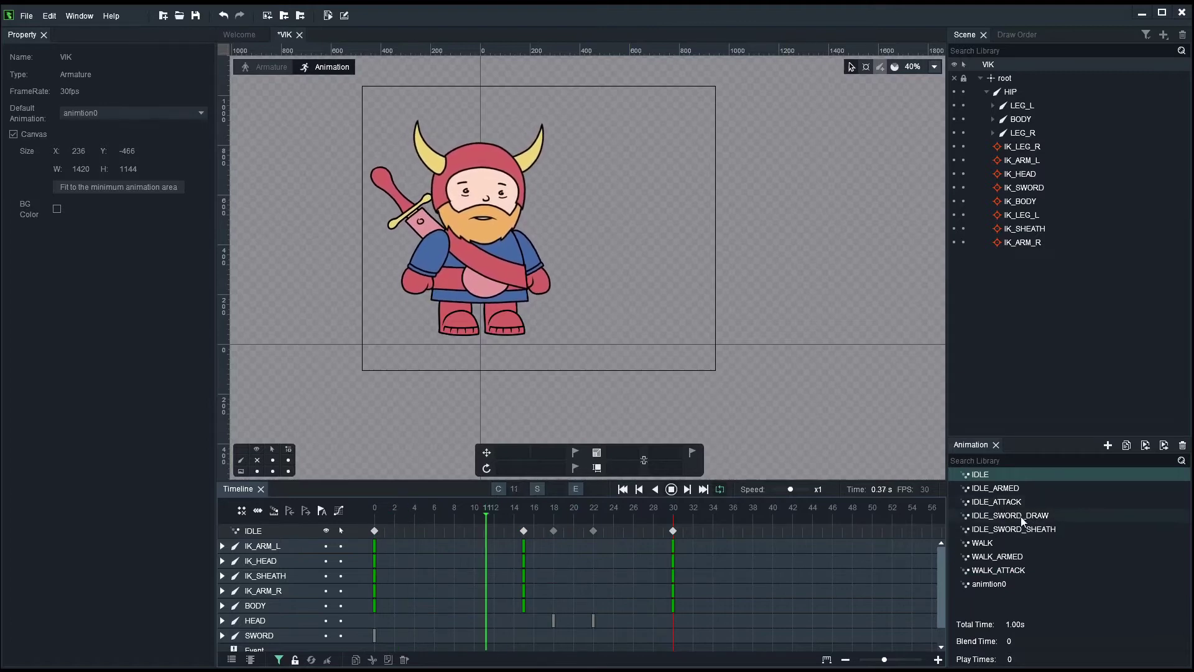
click(1008, 501)
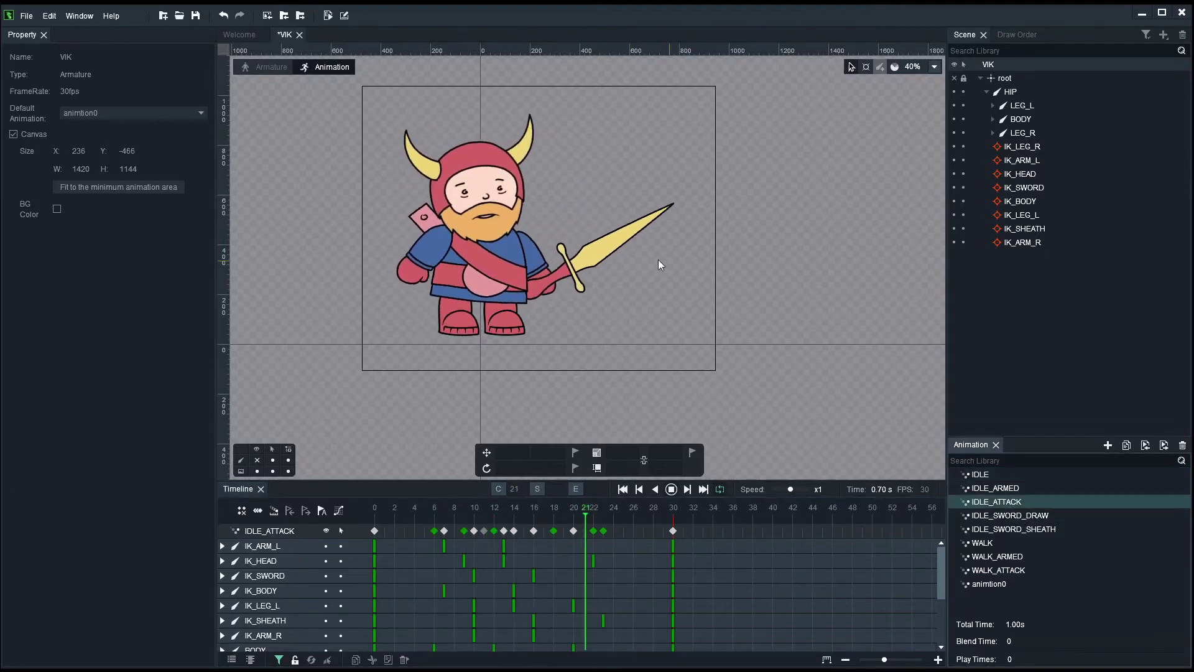
click(1020, 571)
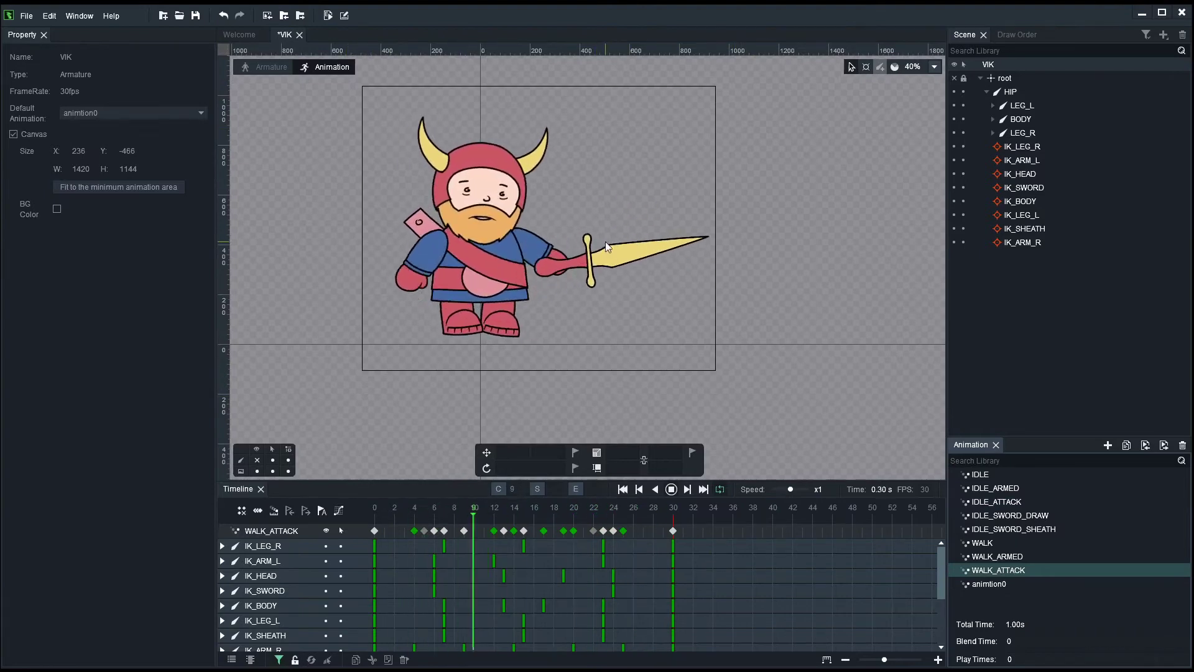
click(671, 489)
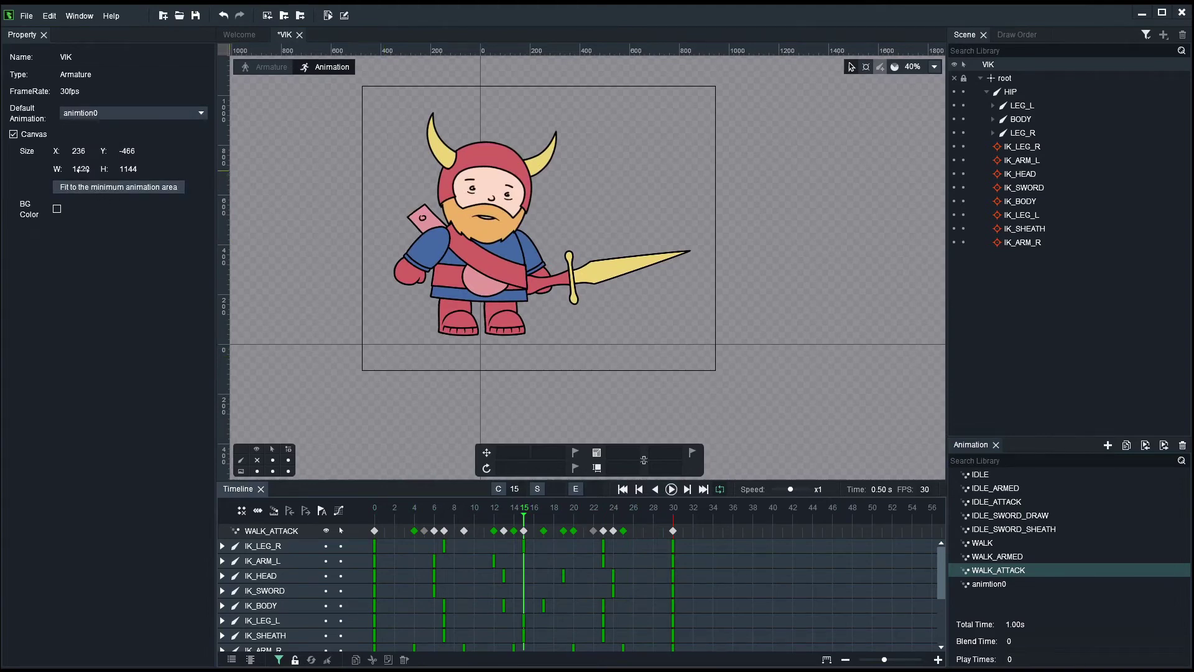
Step: Load IDLE_ATTACK and fit the canvas to its whole animation area
mouse_move(81, 169)
mouse_down()
mouse_move(139, 169)
mouse_move(72, 176)
mouse_move(124, 171)
mouse_move(66, 154)
mouse_move(149, 158)
mouse_move(62, 169)
mouse_move(110, 170)
mouse_move(94, 162)
mouse_up()
drag(405, 514, 772, 517)
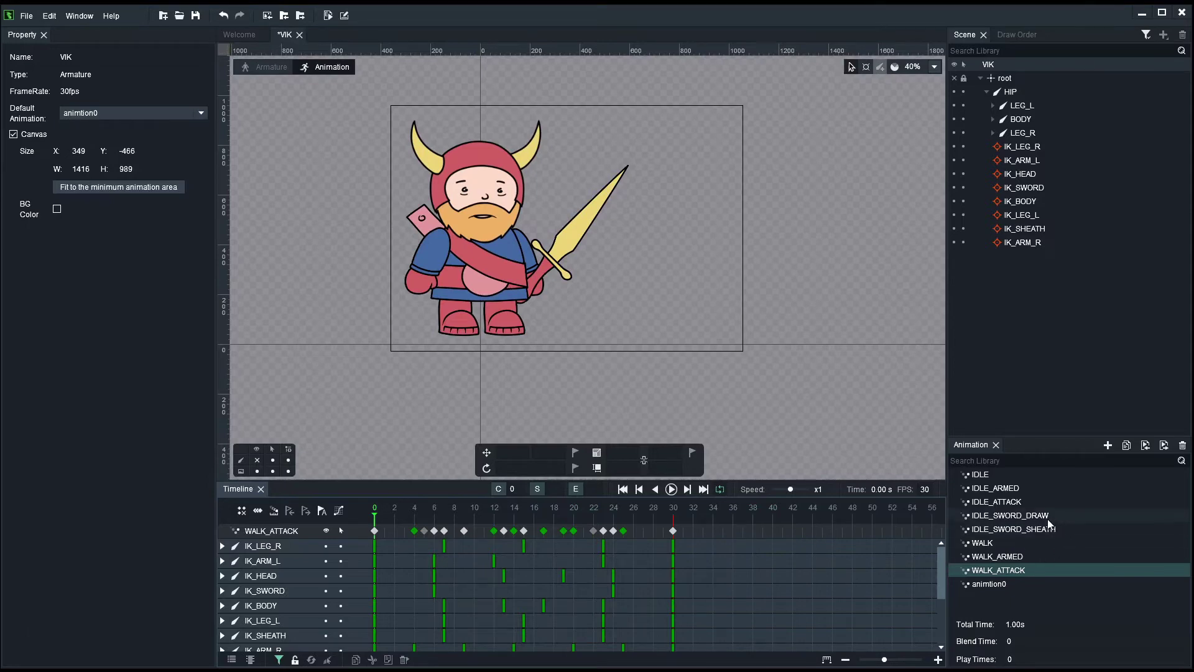
click(997, 501)
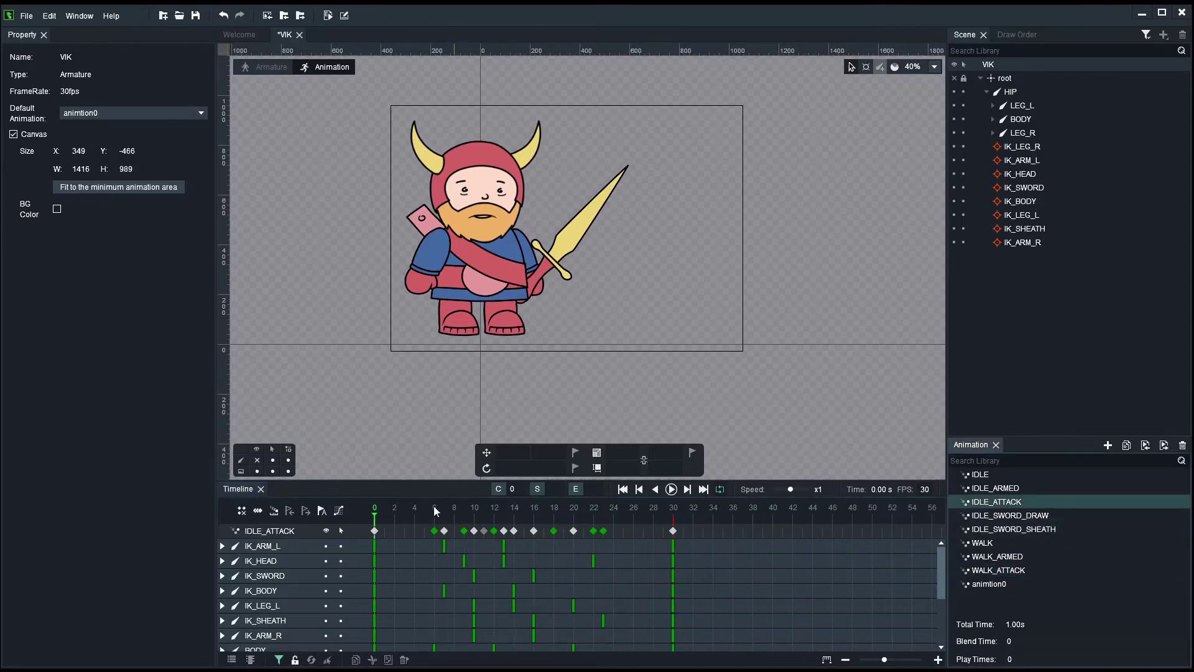
drag(437, 513, 487, 523)
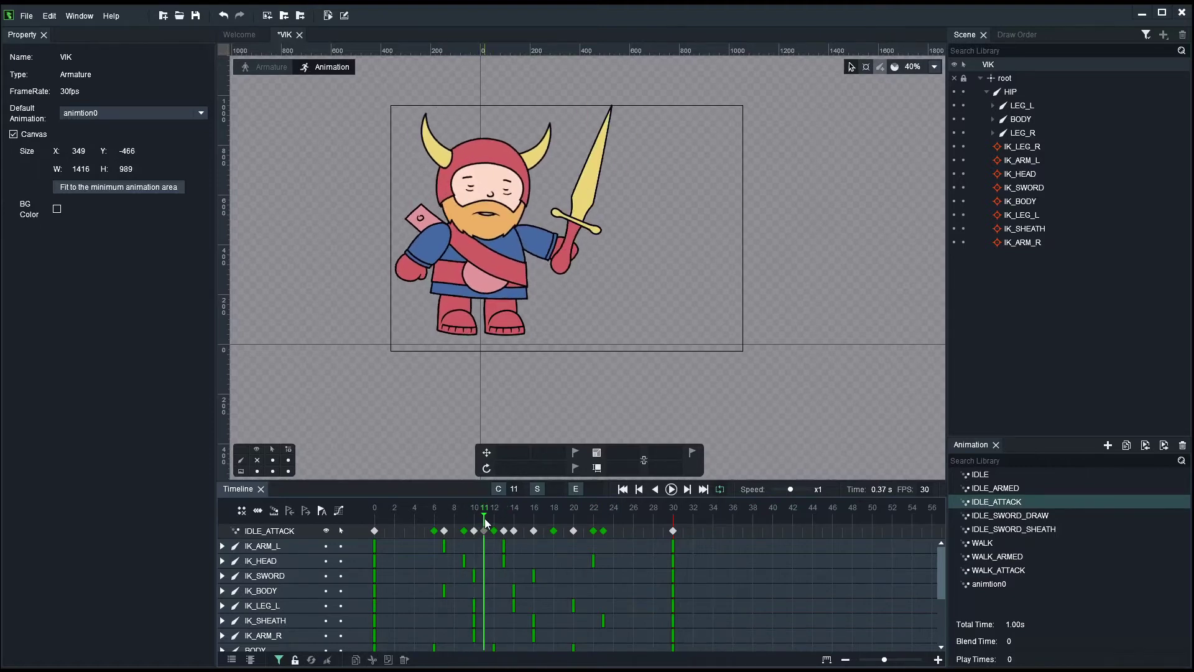
click(116, 186)
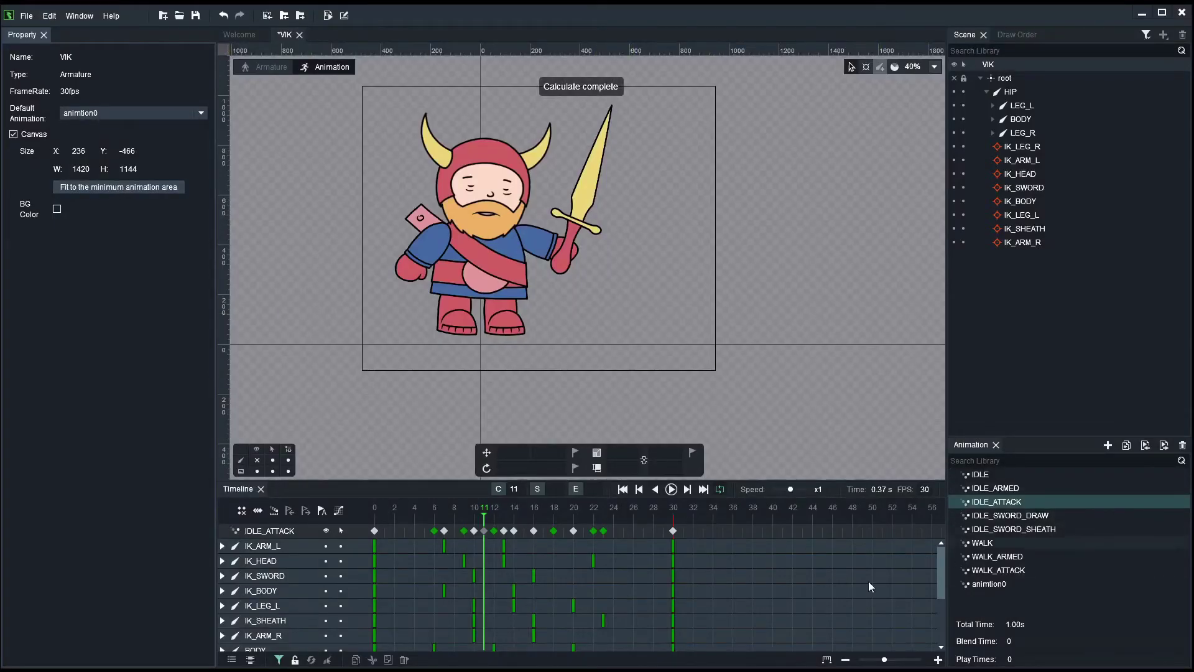
Step: Scrub IDLE_ATTACK to check the raised-sword pose near frame 26, then save the project
click(367, 509)
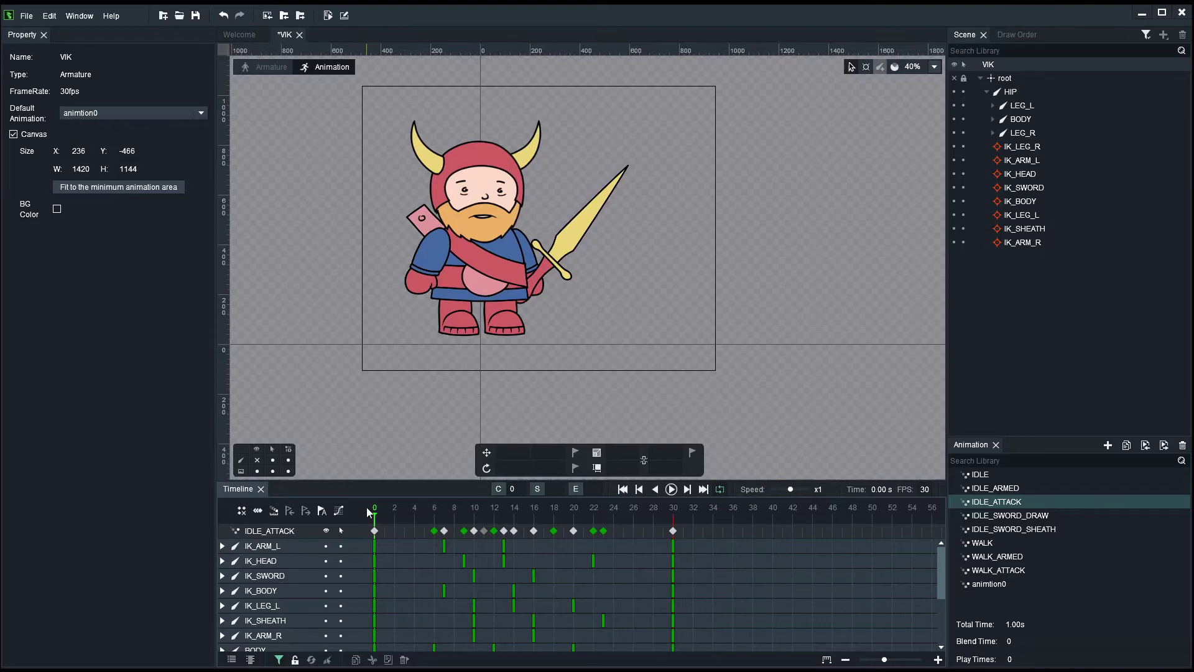
drag(425, 509, 120, 408)
key(ctrl+s)
click(26, 16)
click(26, 16)
click(26, 16)
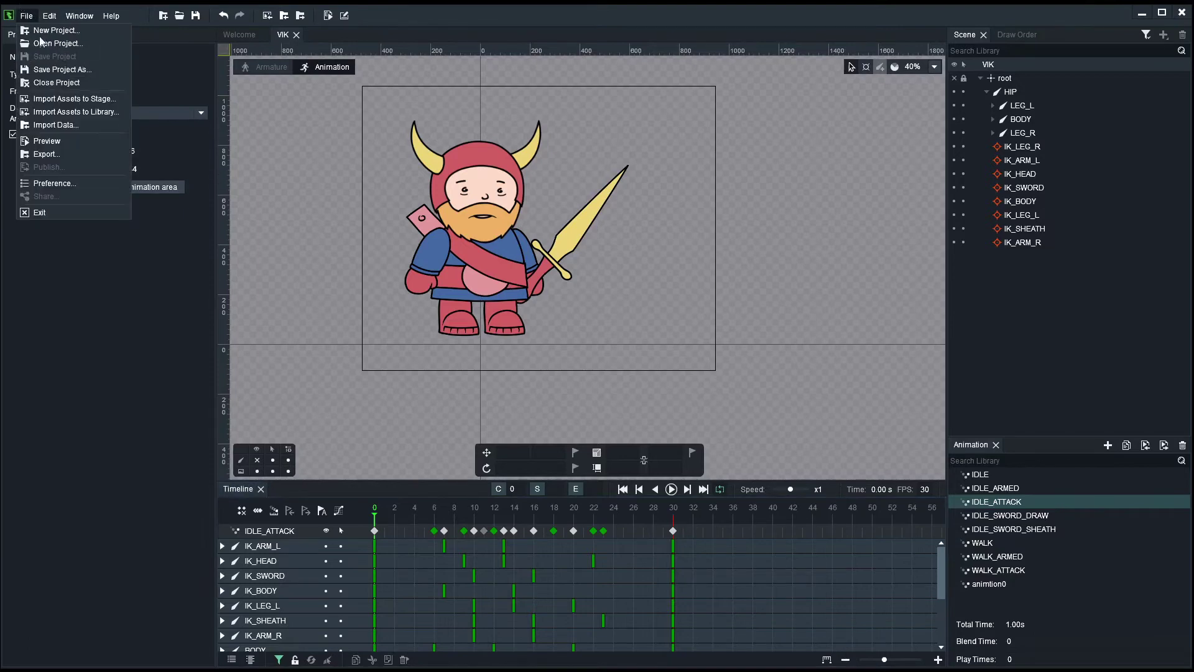
click(70, 155)
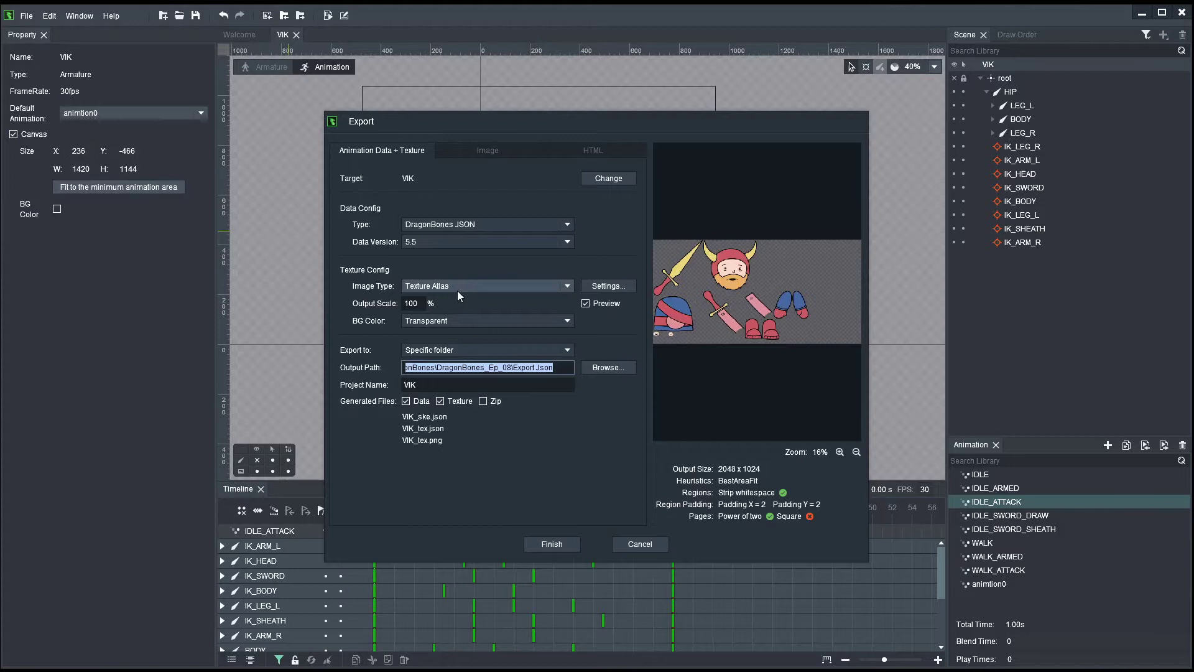
click(467, 151)
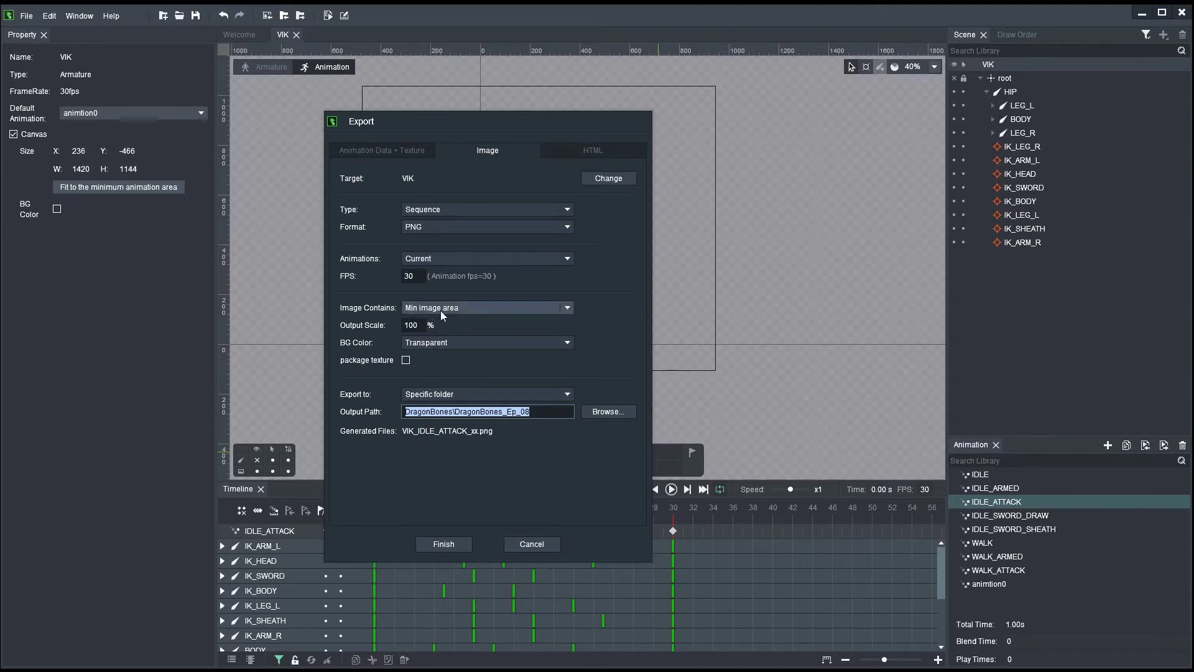
click(517, 307)
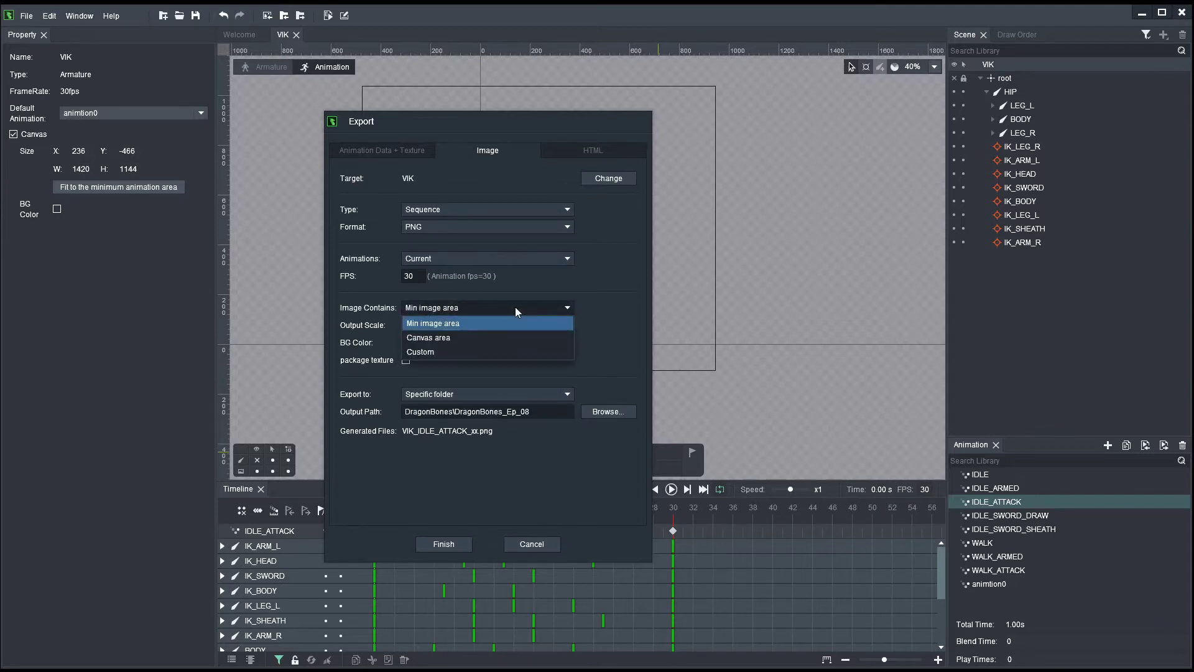
click(432, 336)
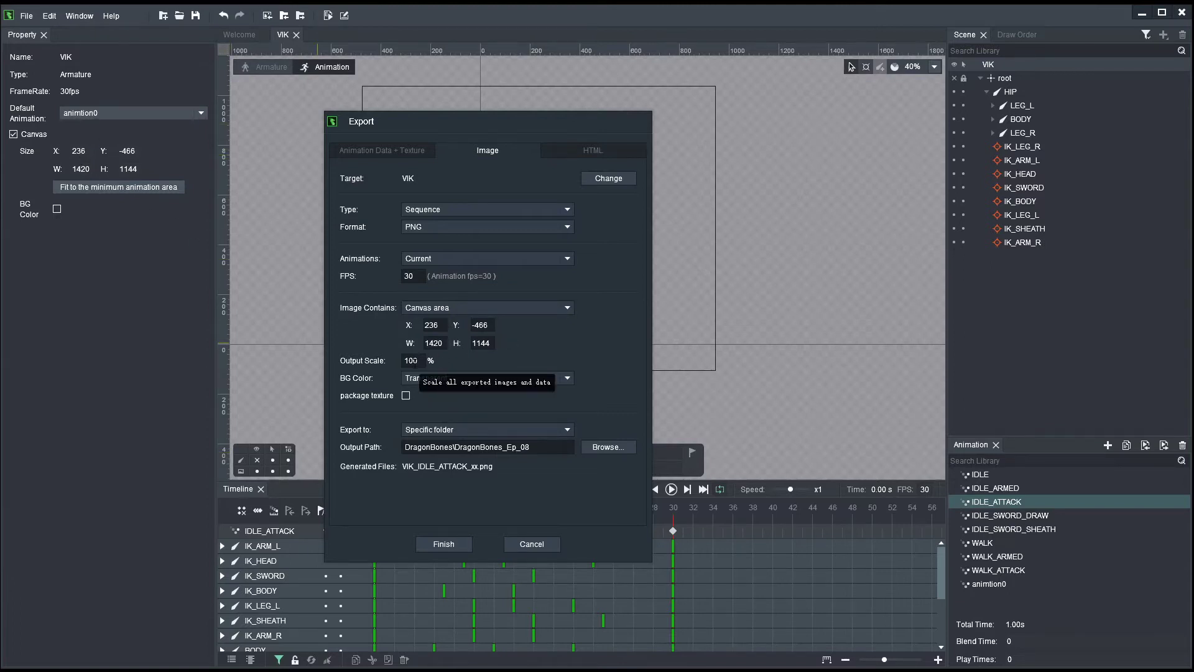
click(530, 544)
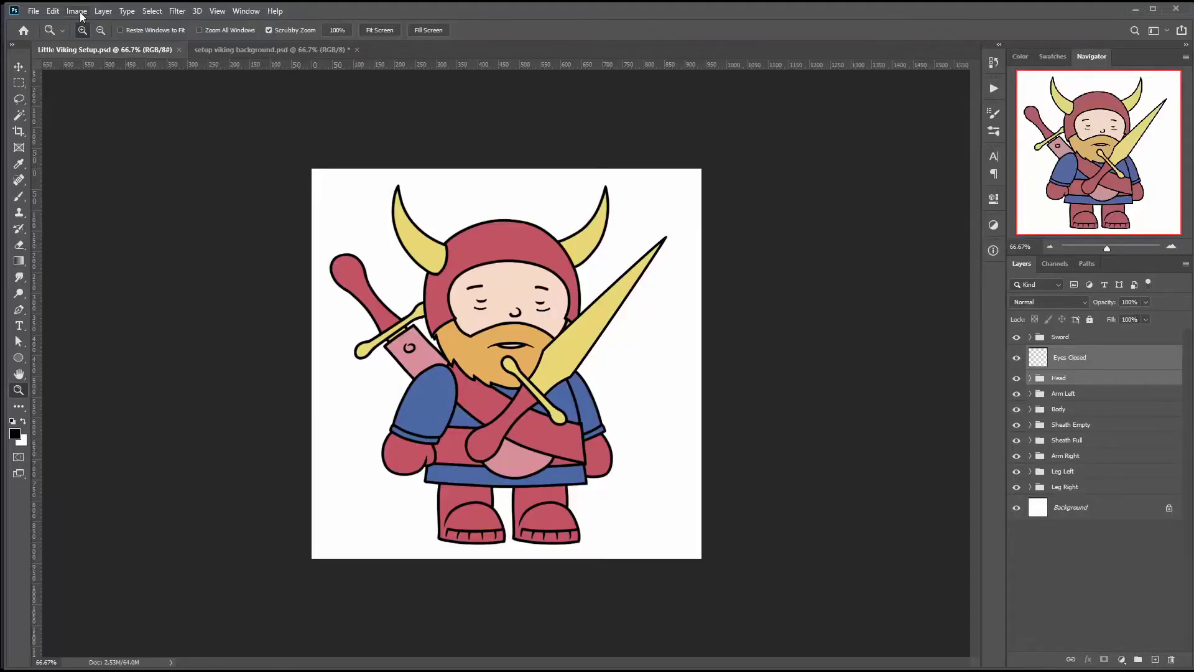
Step: Check the 940 px viking artwork's image size and cancel without changes
click(78, 12)
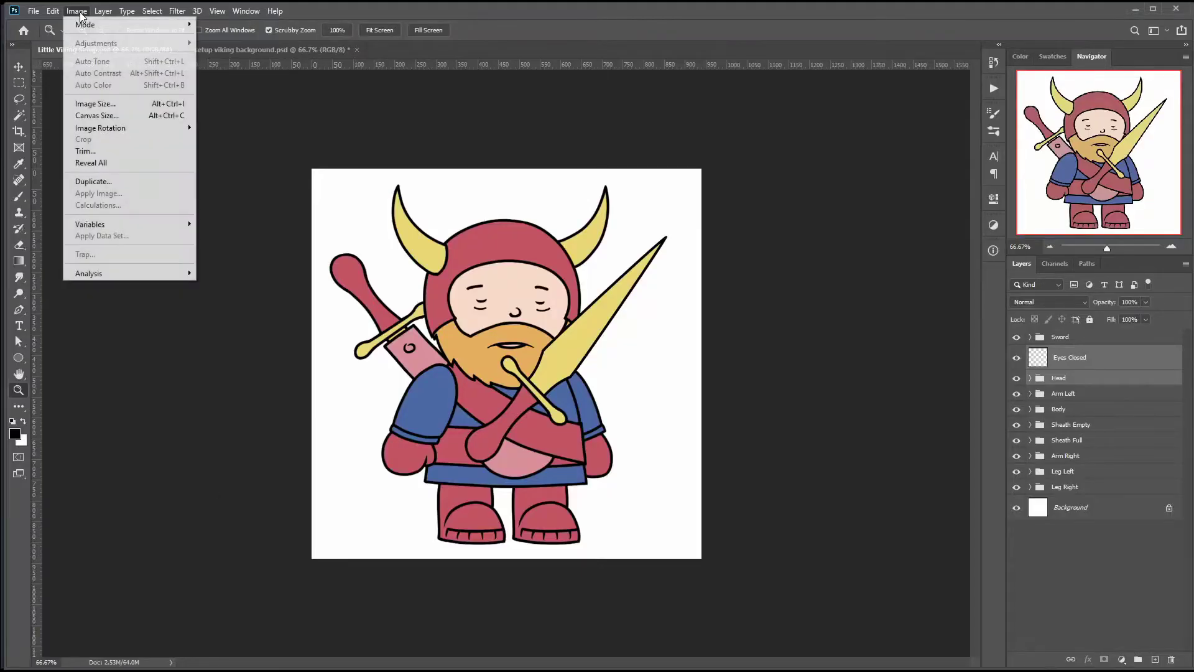
click(121, 103)
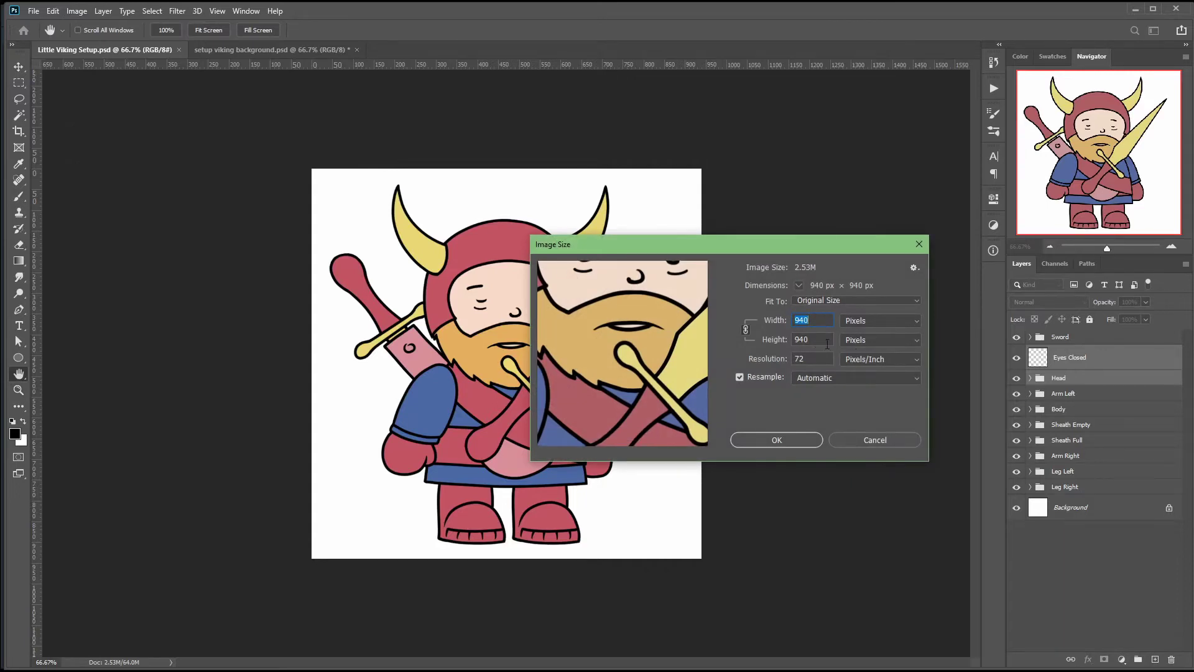
key(z)
click(870, 443)
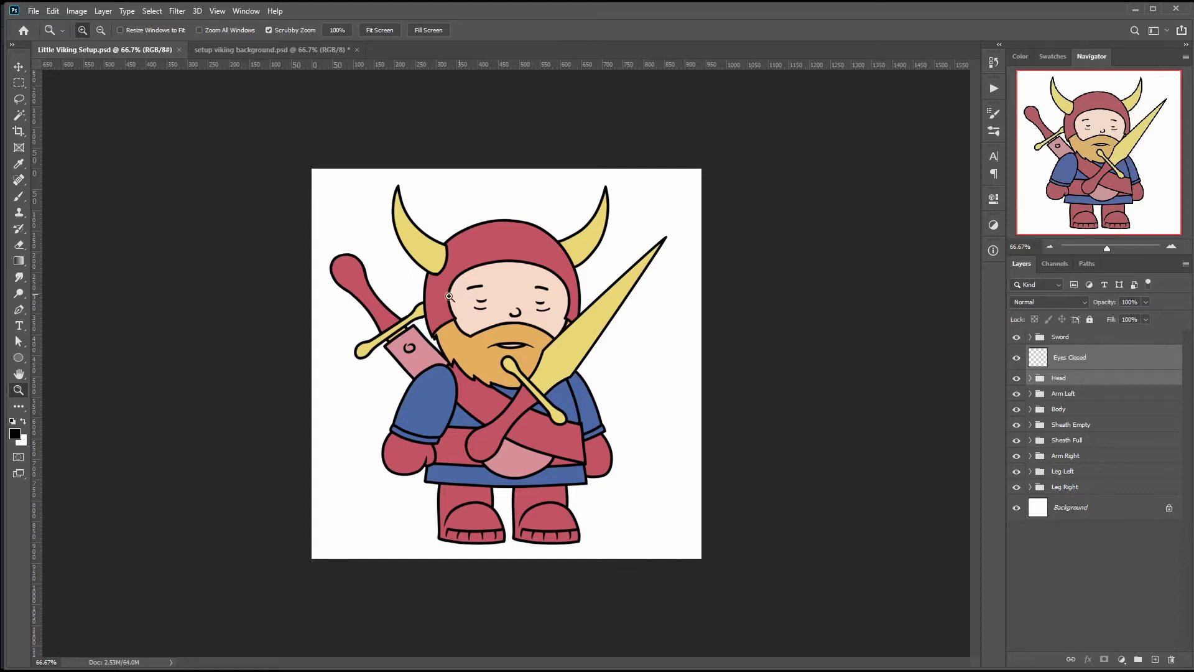
Step: Switch to the meadow background and confirm its 1920 × 1080 size, cancelling unchanged
click(230, 50)
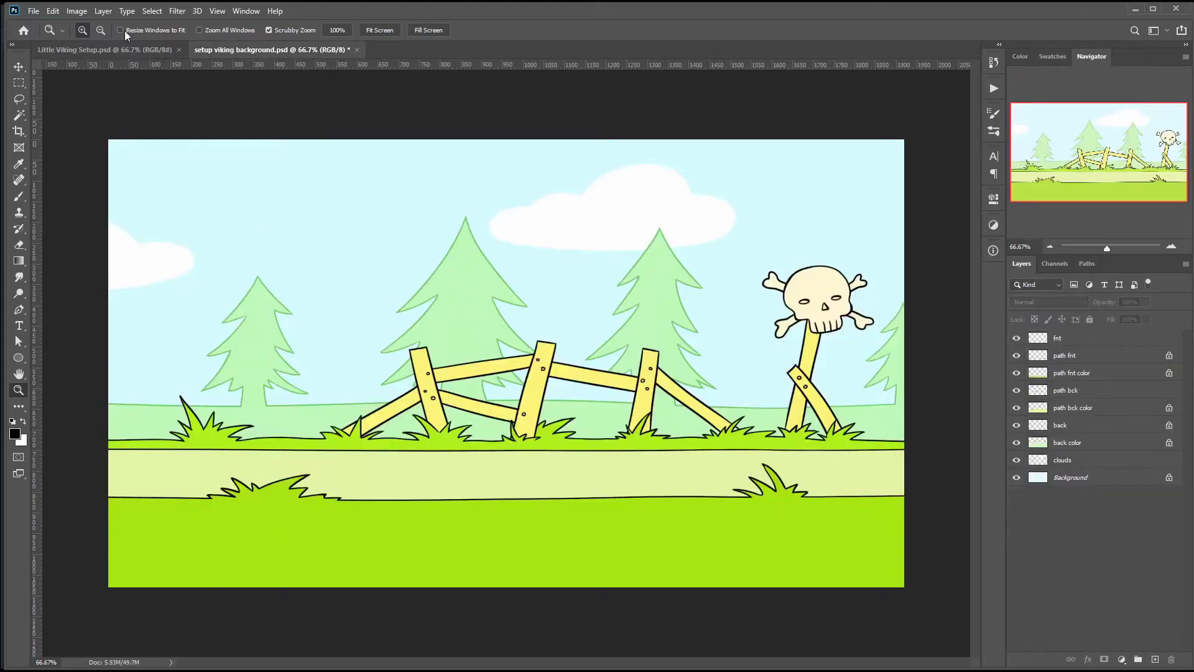
click(77, 11)
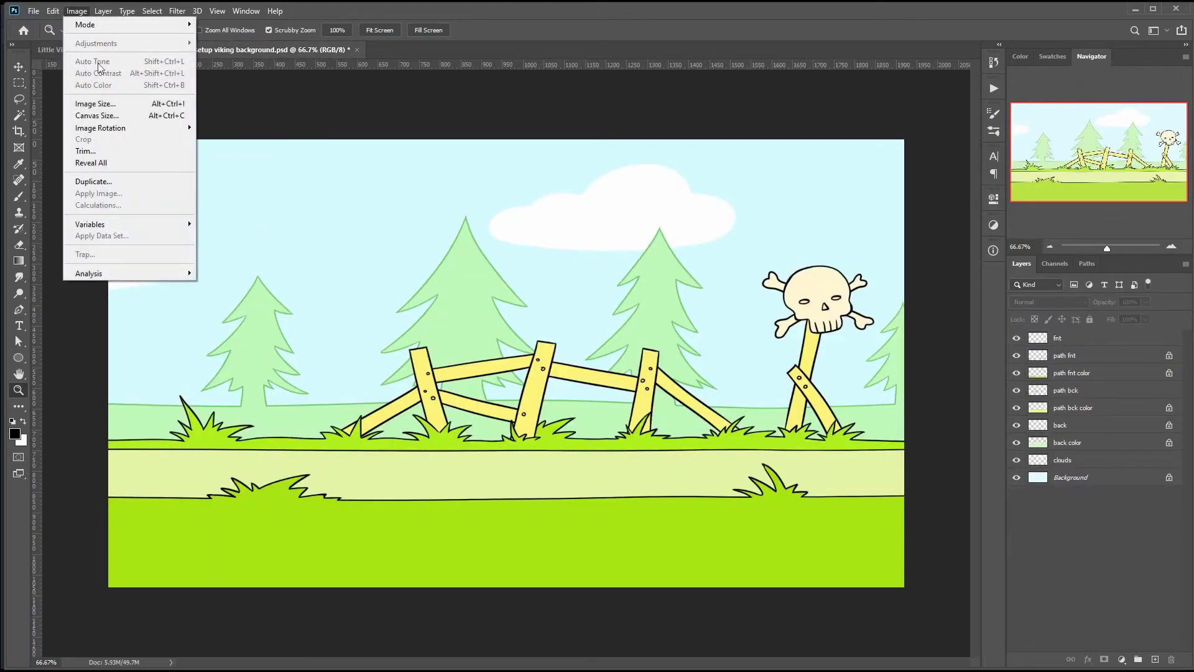
click(84, 104)
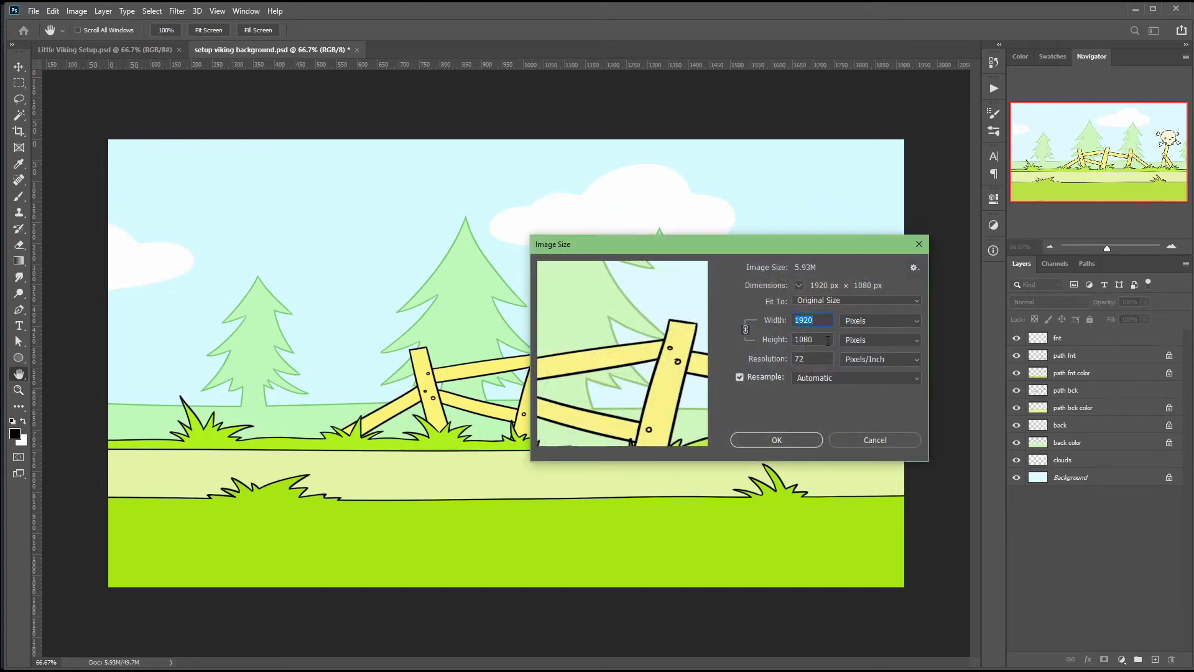
click(870, 443)
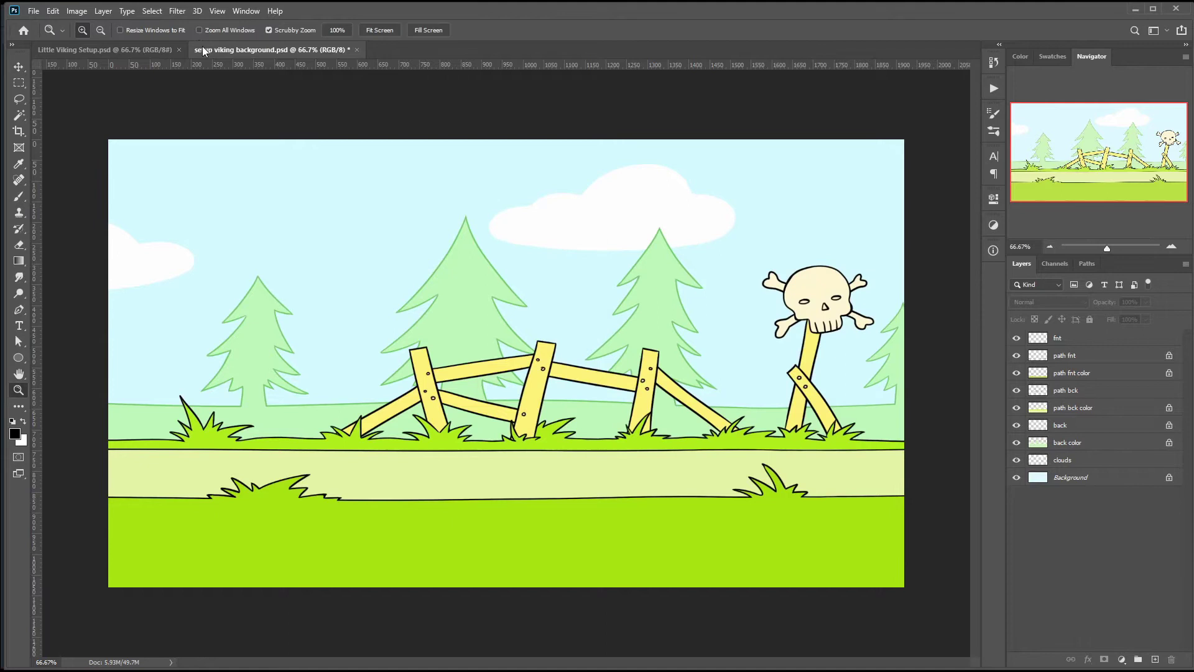
Step: Group the viking layers from Sword to Leg Right into a group named V
drag(105, 50, 39, 95)
key(v)
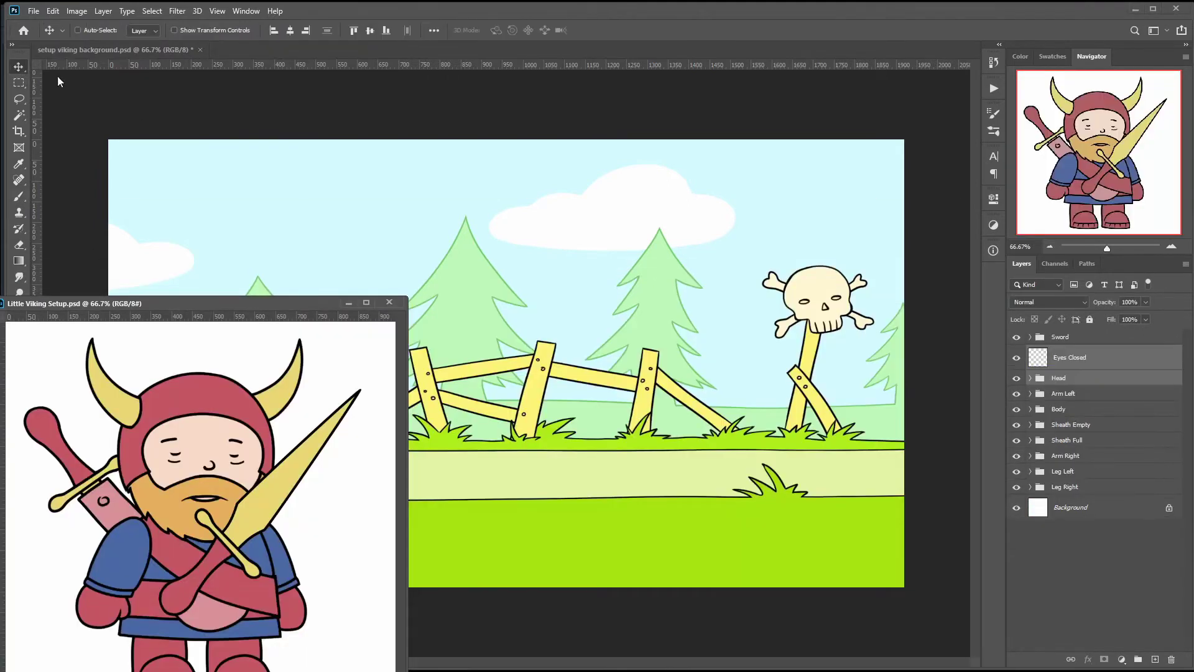
click(1068, 339)
shift+click(1095, 488)
key(ctrl+g)
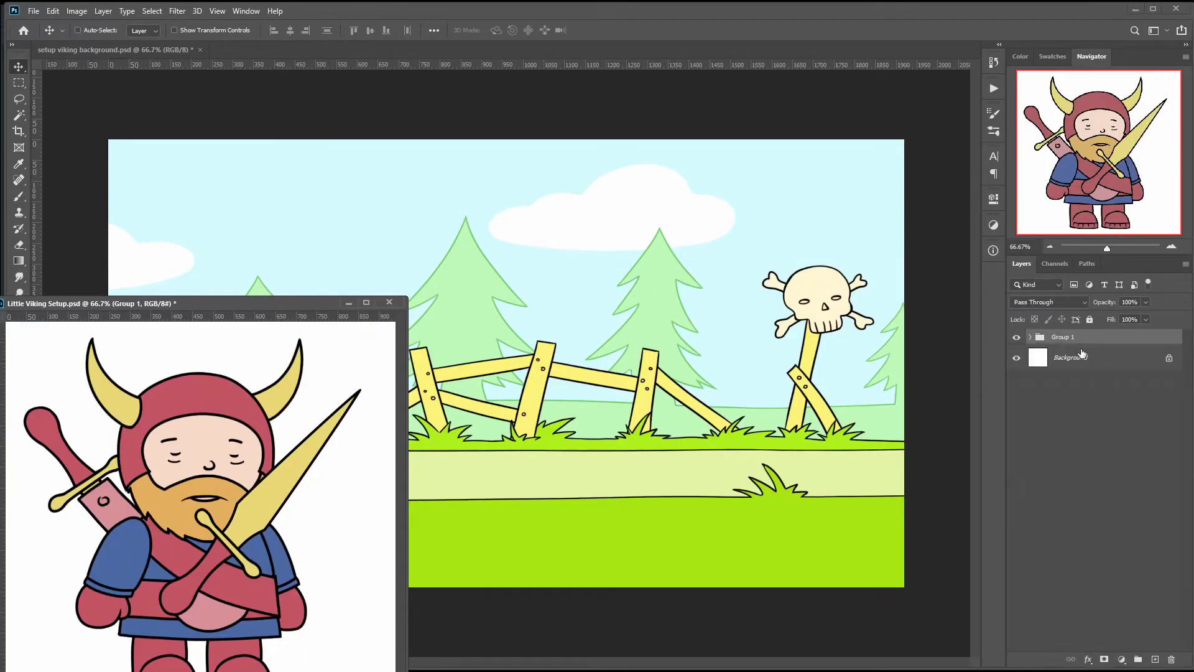
double_click(1065, 338)
text(V)
key(Return)
Step: Drag the V group into the meadow background document, placing it lower left
drag(1081, 337, 586, 266)
drag(311, 303, 441, 58)
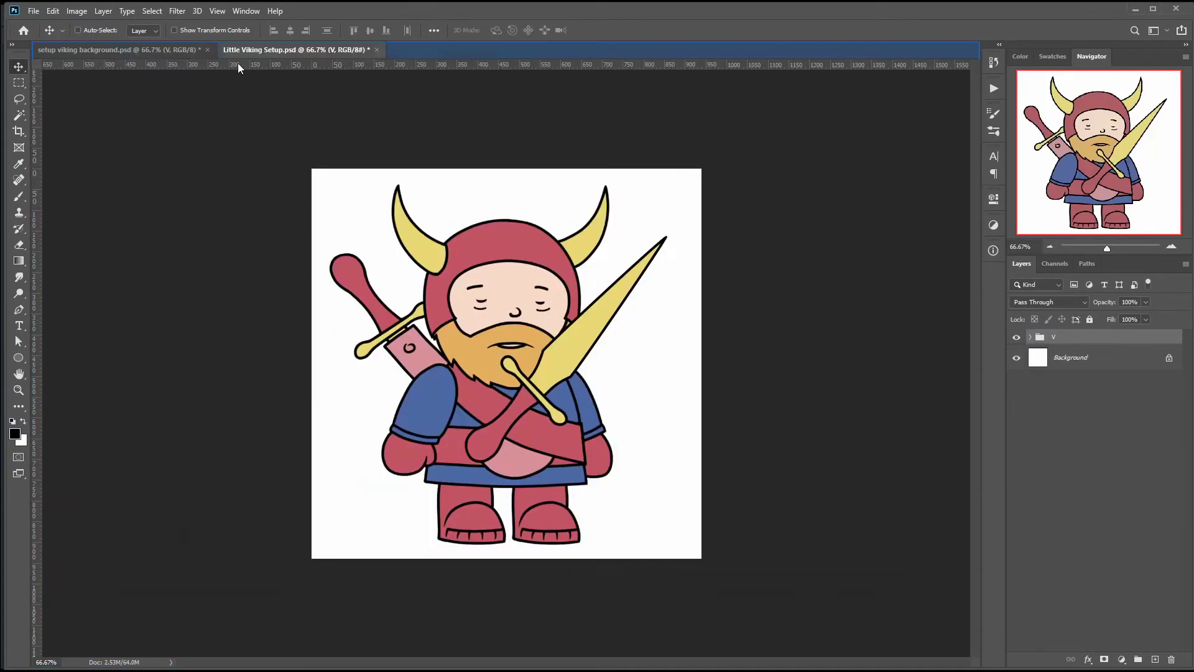
drag(238, 68, 350, 345)
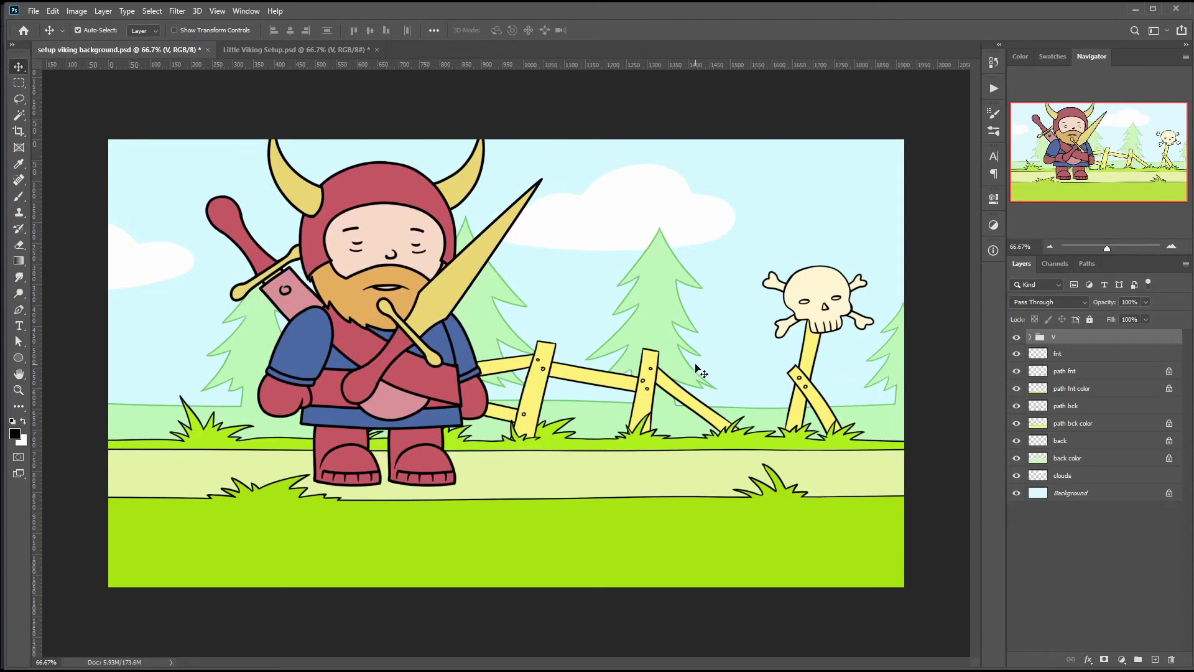
Step: Scale the V group to 50% and move it to the left of the path
key(ctrl+t)
drag(206, 127, 366, 287)
click(238, 30)
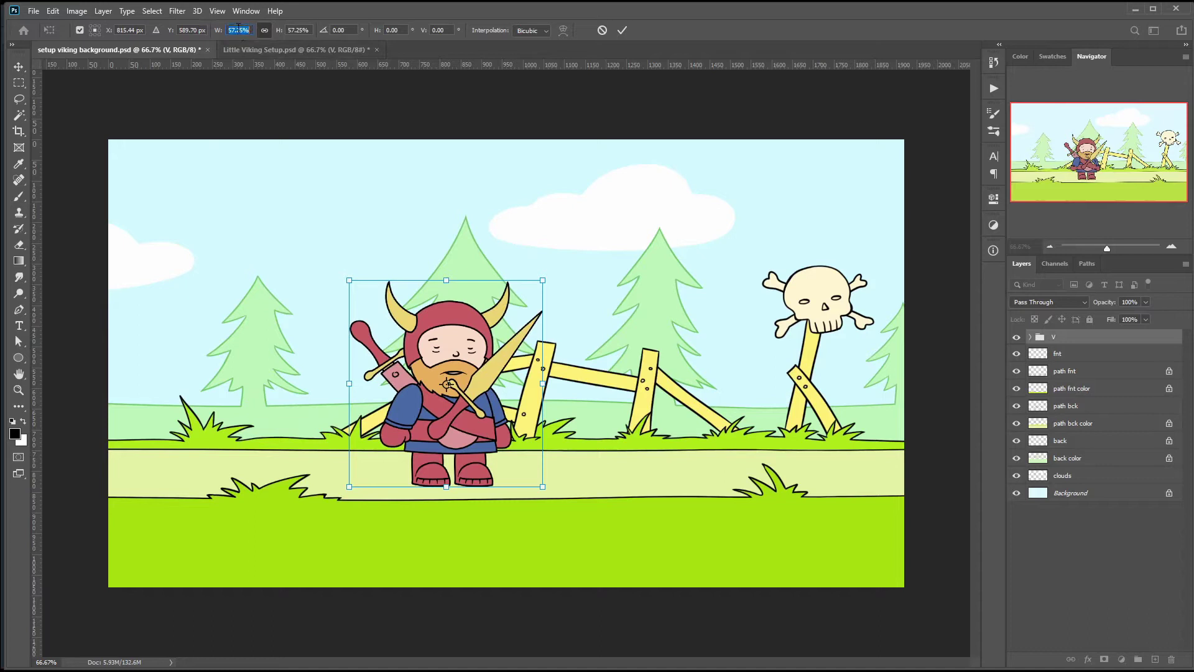
text(50)
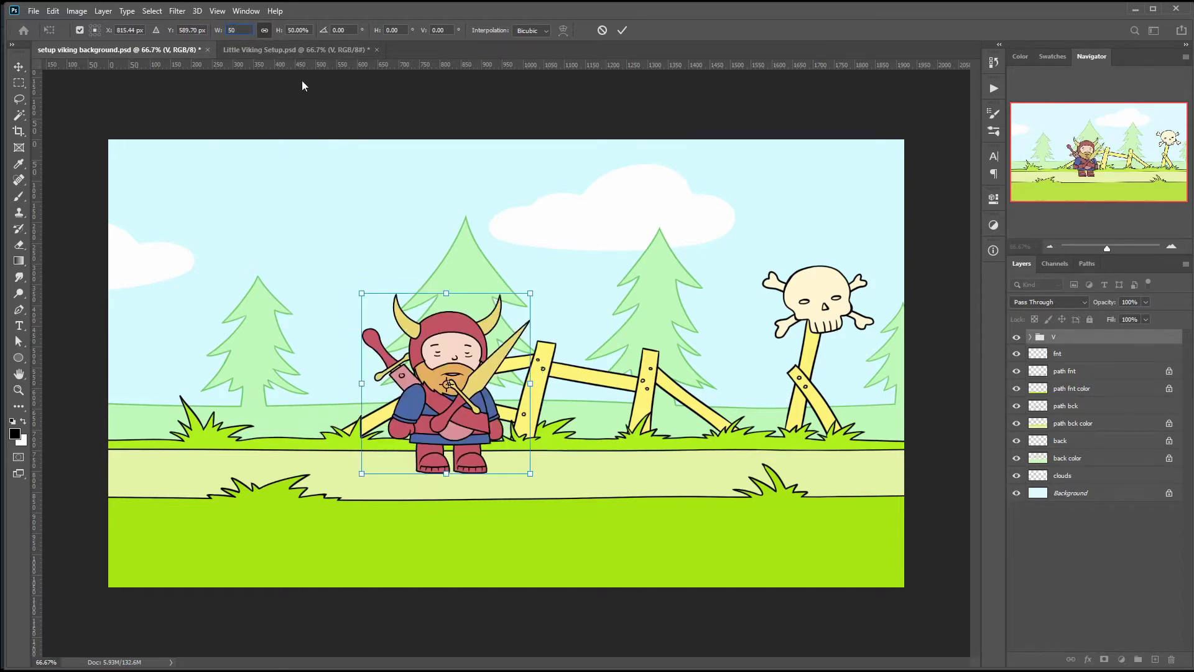
key(Return)
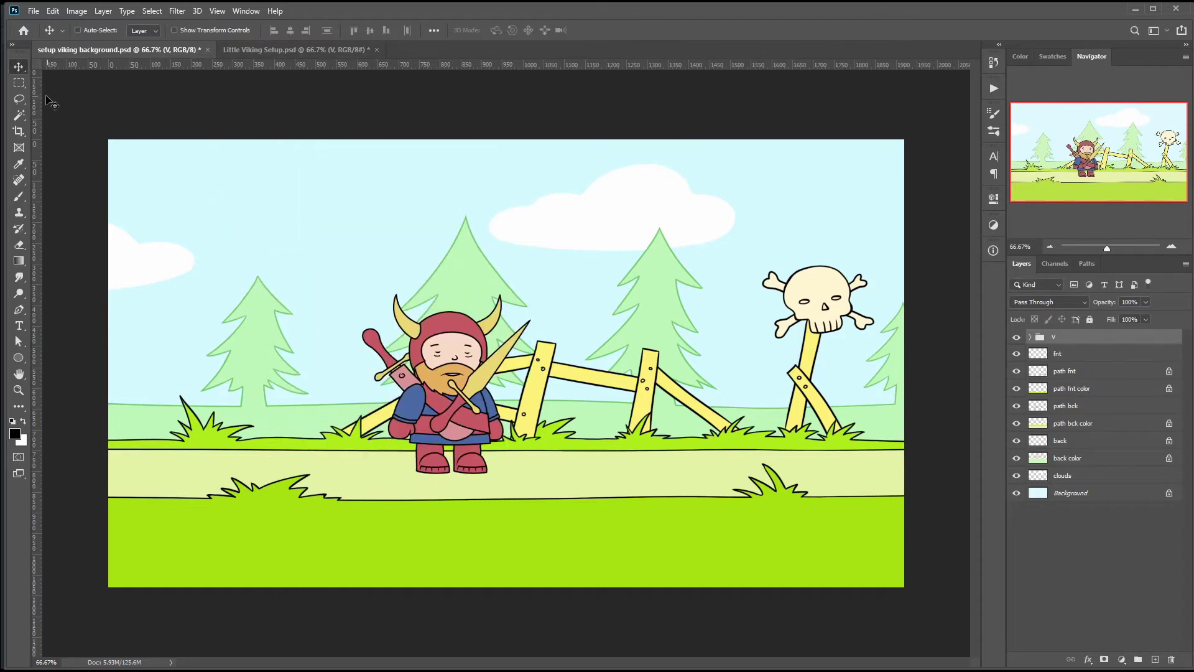
drag(453, 388, 498, 407)
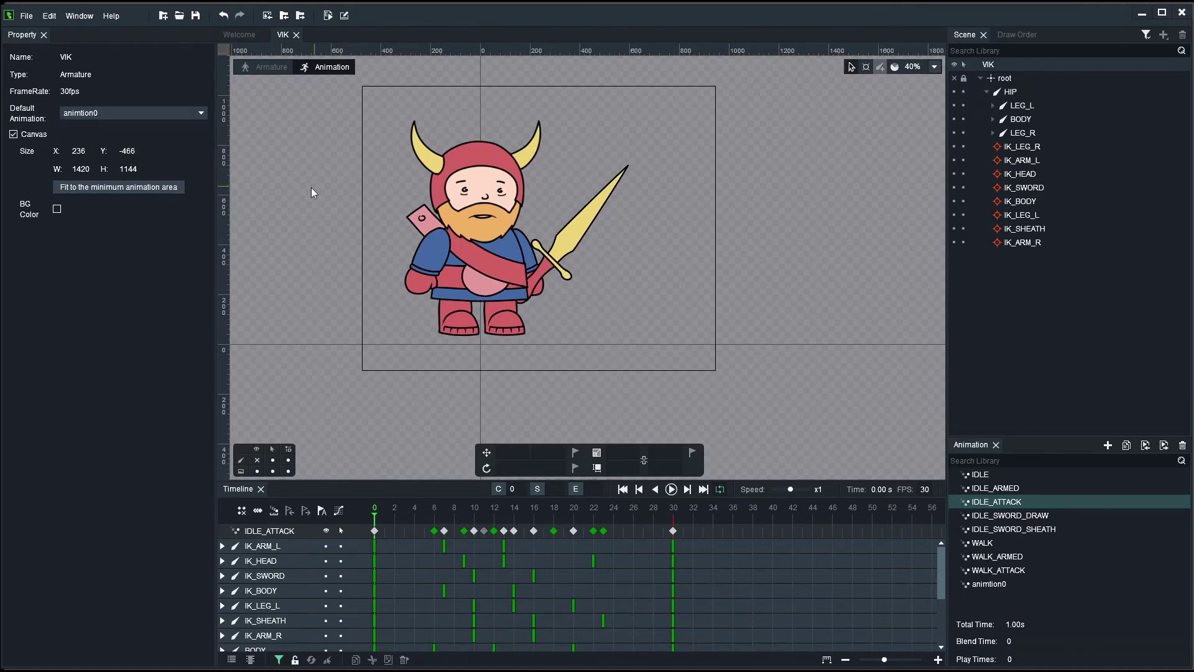
Step: Set the image export to a custom animation set that leaves out animtion0
click(26, 16)
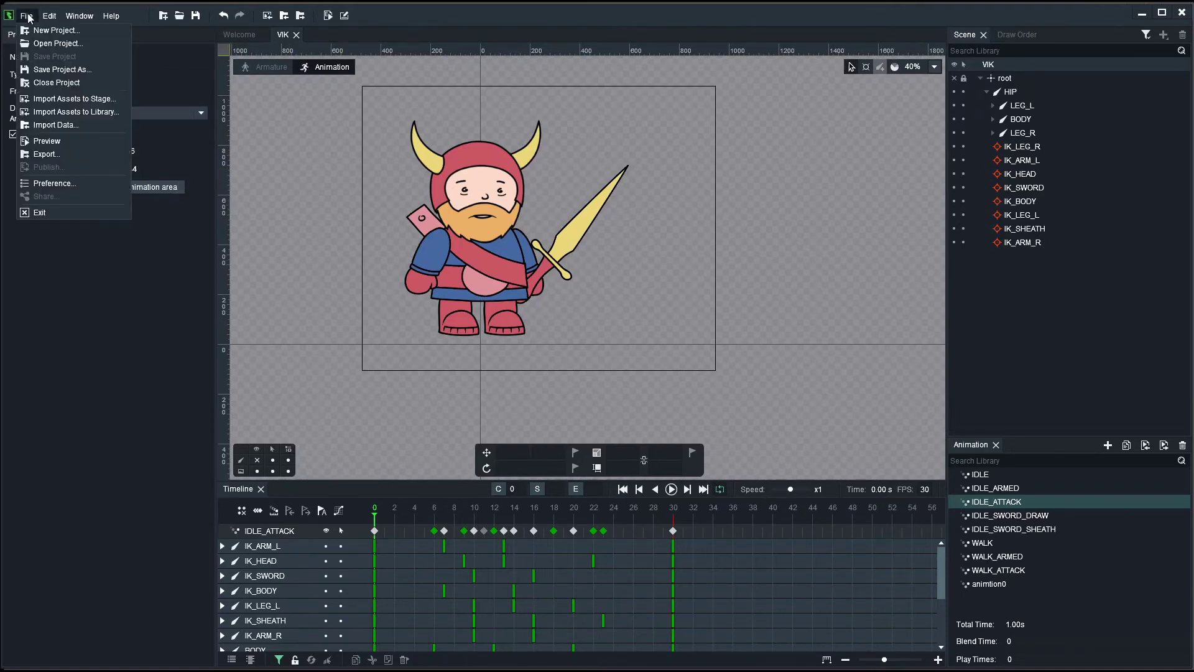
click(45, 154)
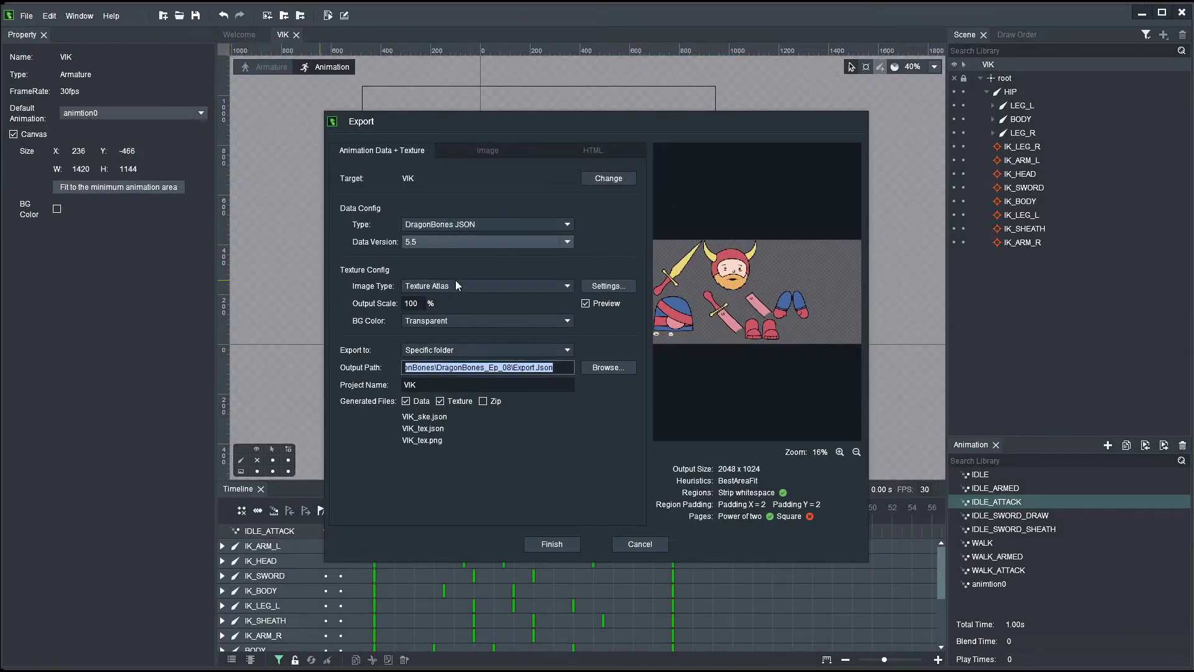
click(465, 151)
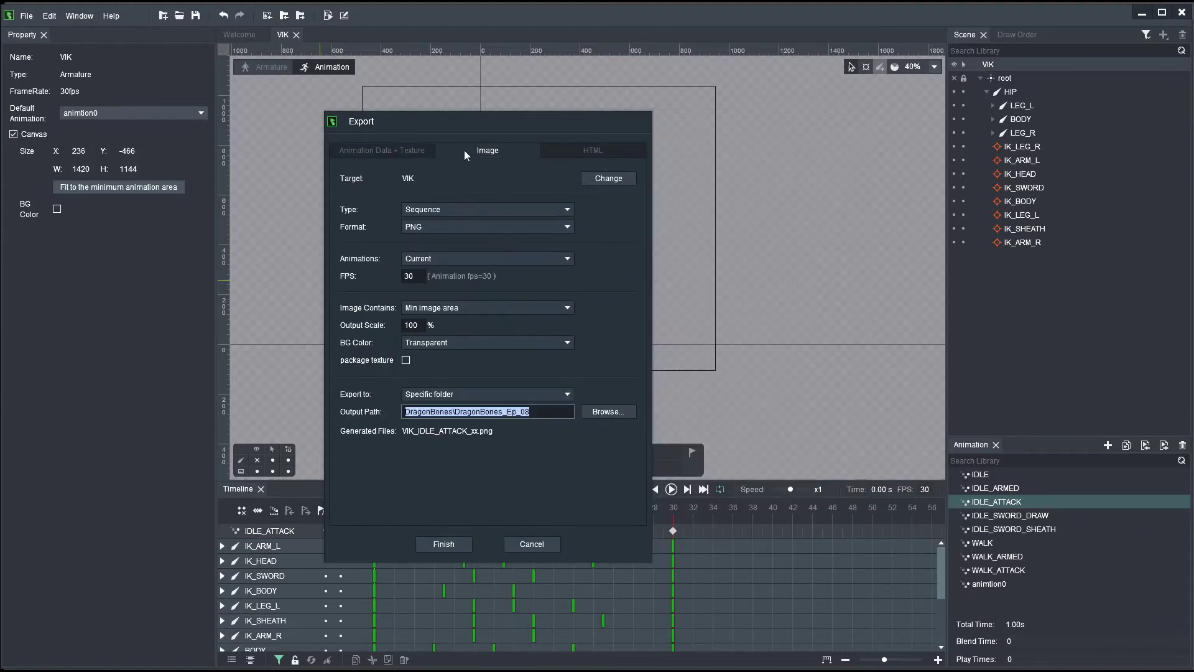
click(438, 258)
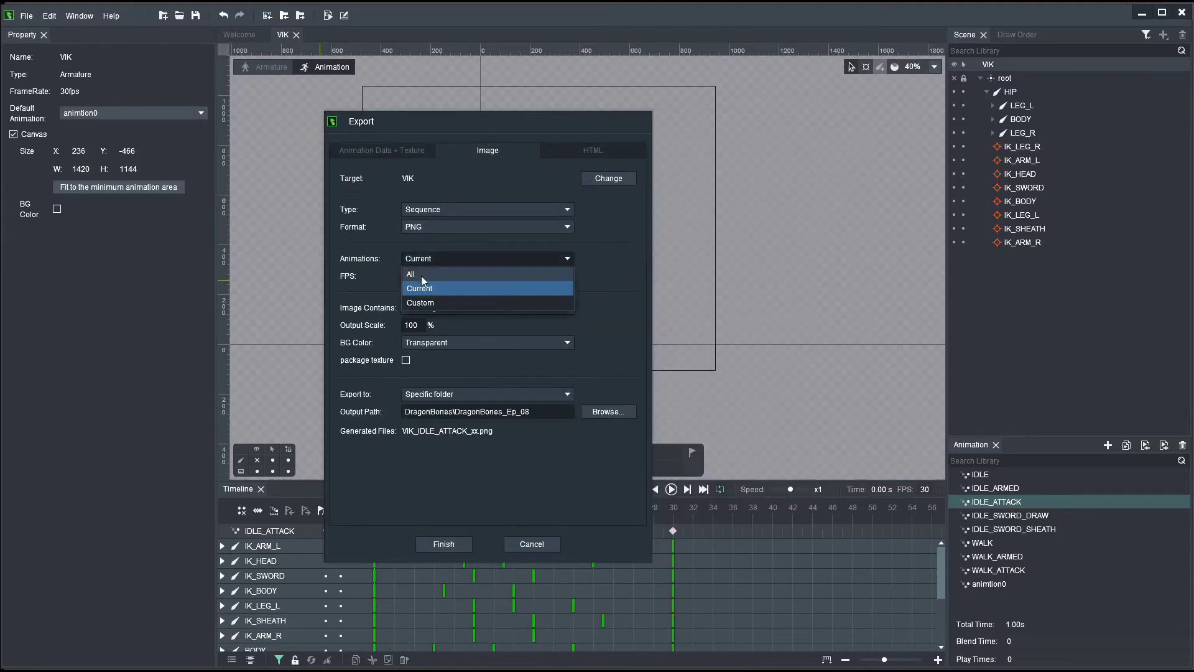
click(420, 275)
click(434, 257)
click(429, 305)
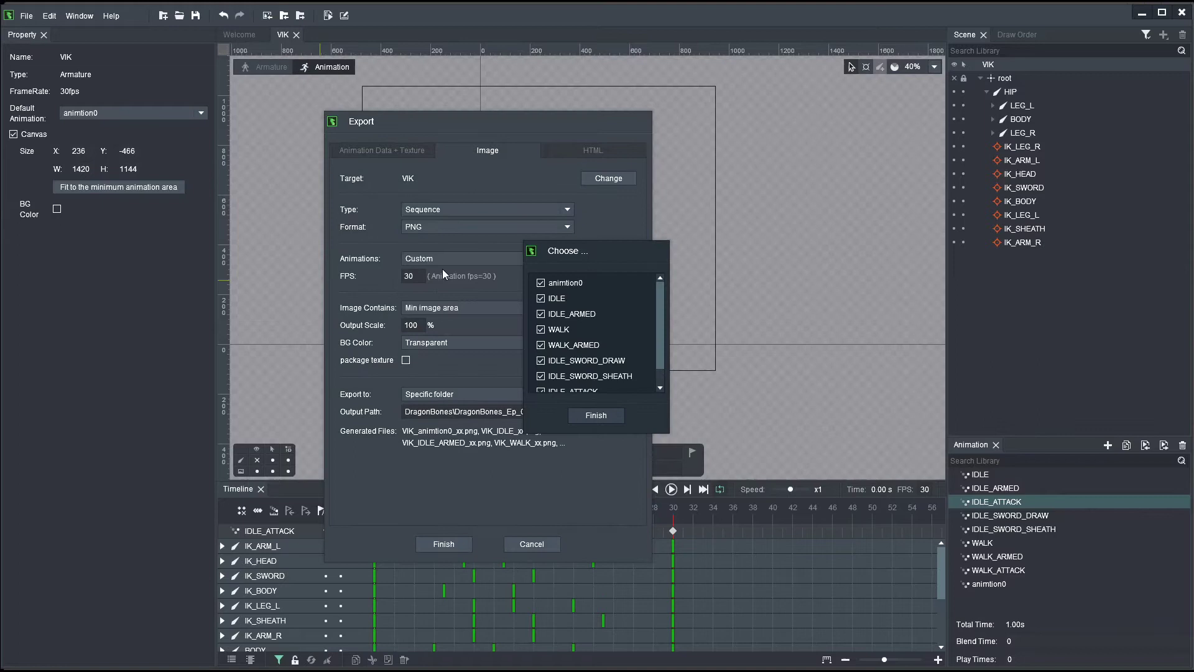
click(601, 418)
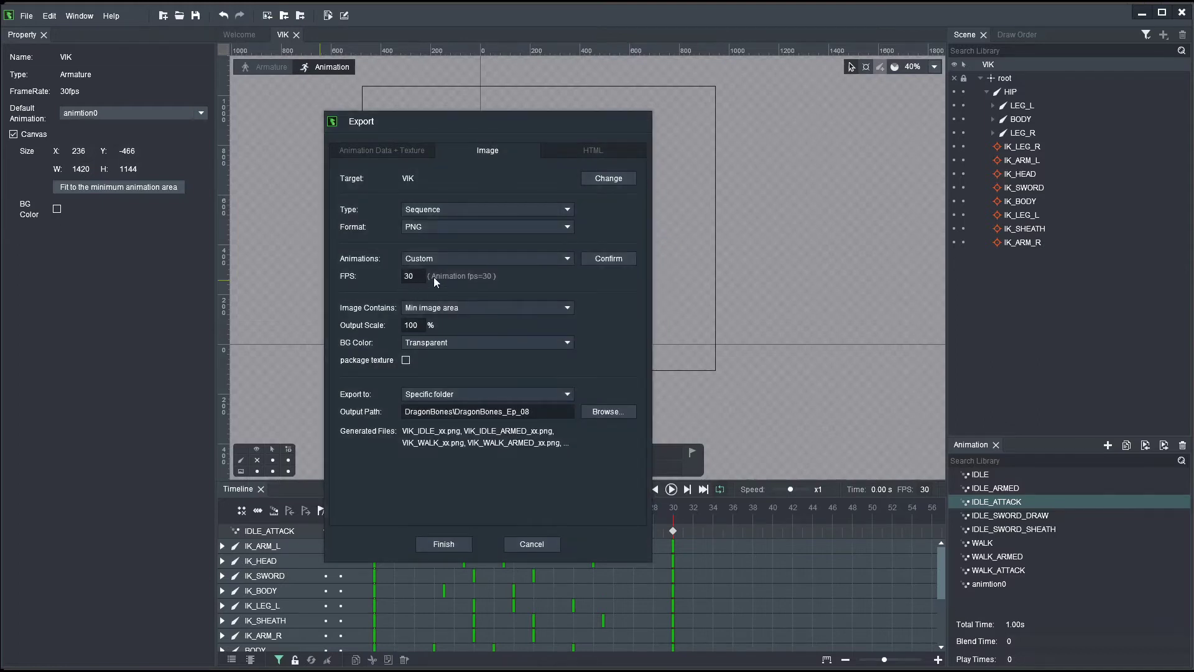
Step: Set Image Contains to Canvas area and Output Scale to 50%
click(436, 308)
click(423, 338)
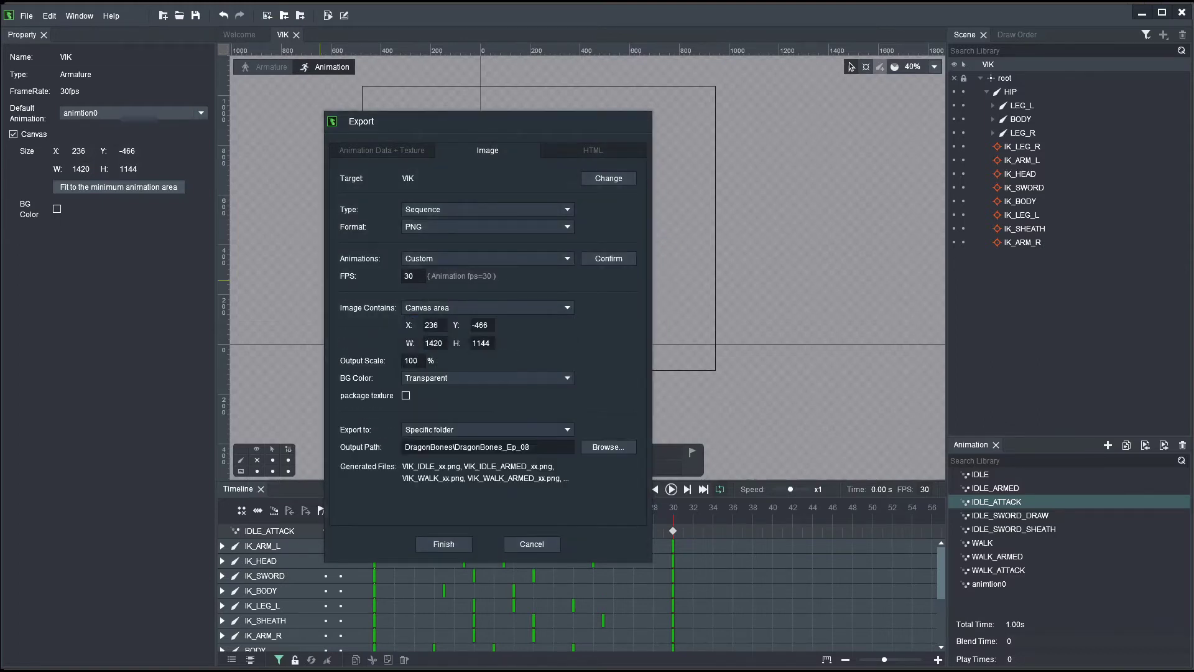
double_click(415, 360)
text(50)
key(Return)
Step: Export the PNG frame sequences into the Export Frames Canvas folder
click(601, 448)
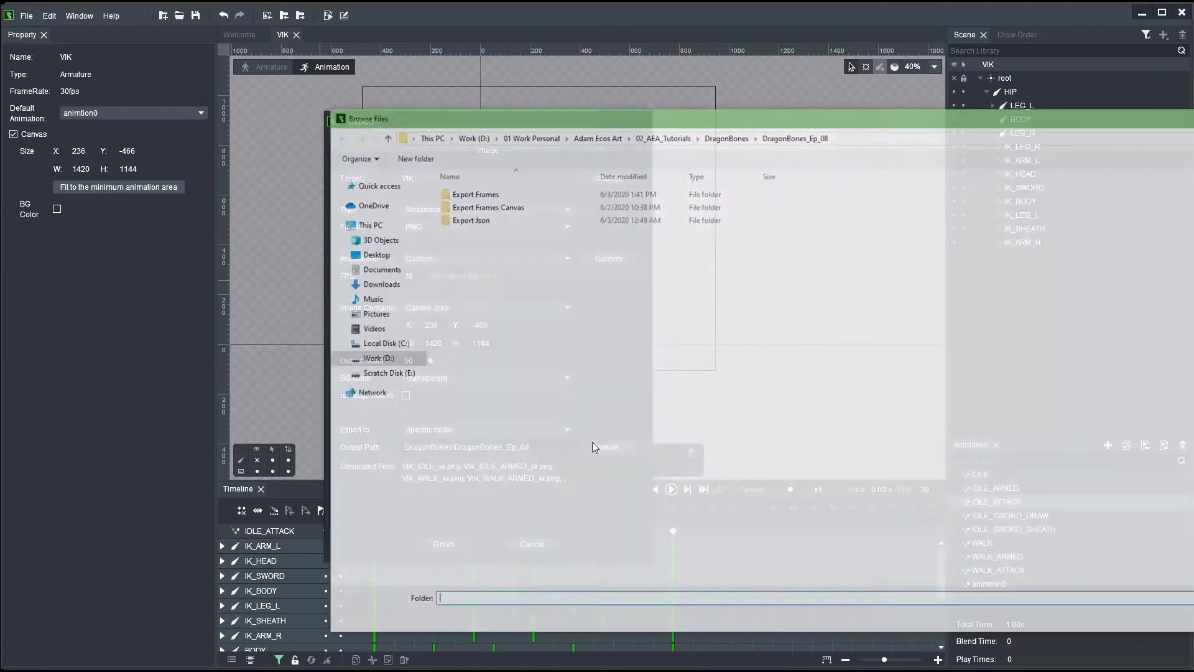
double_click(478, 208)
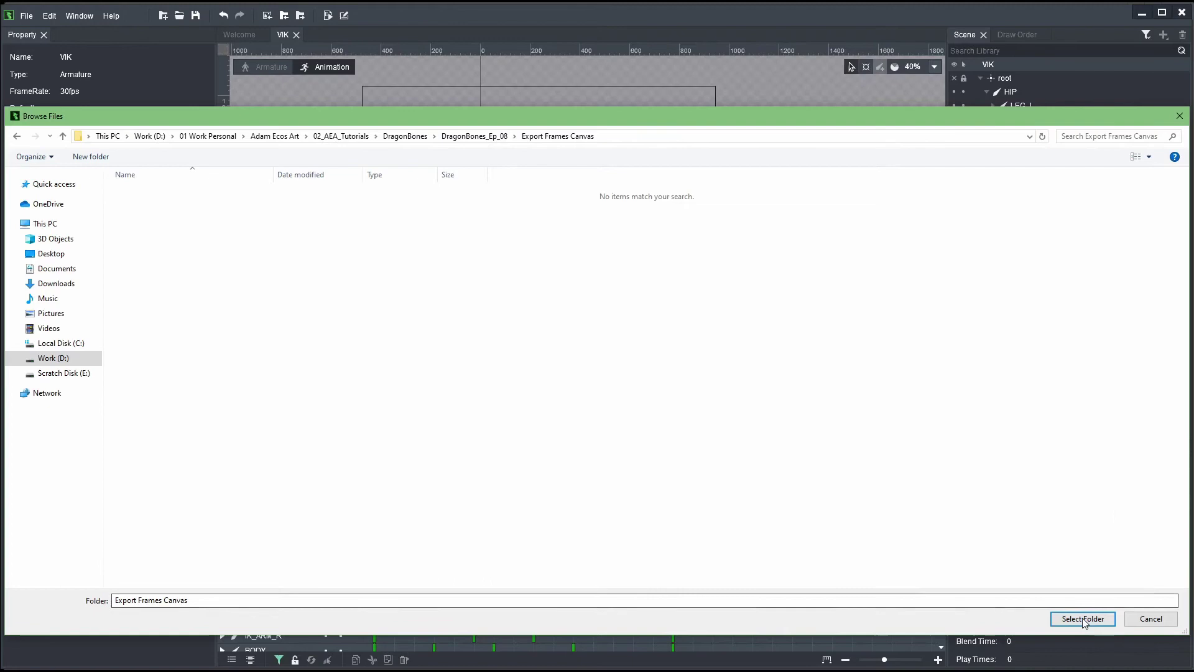
click(1083, 619)
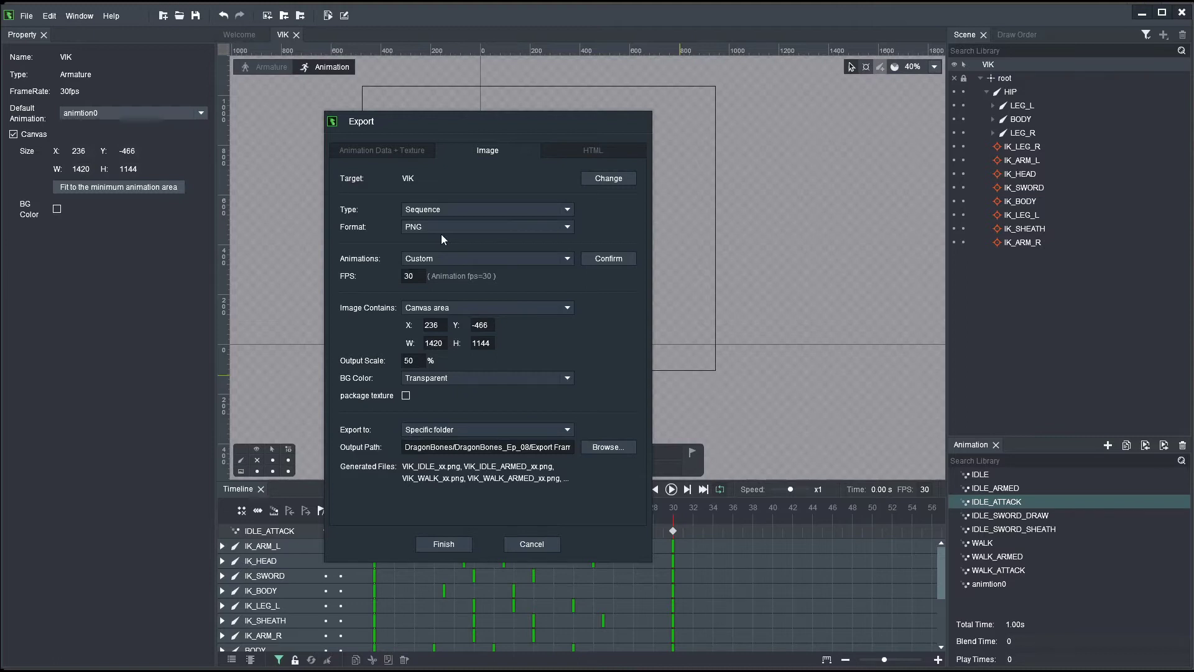
click(443, 544)
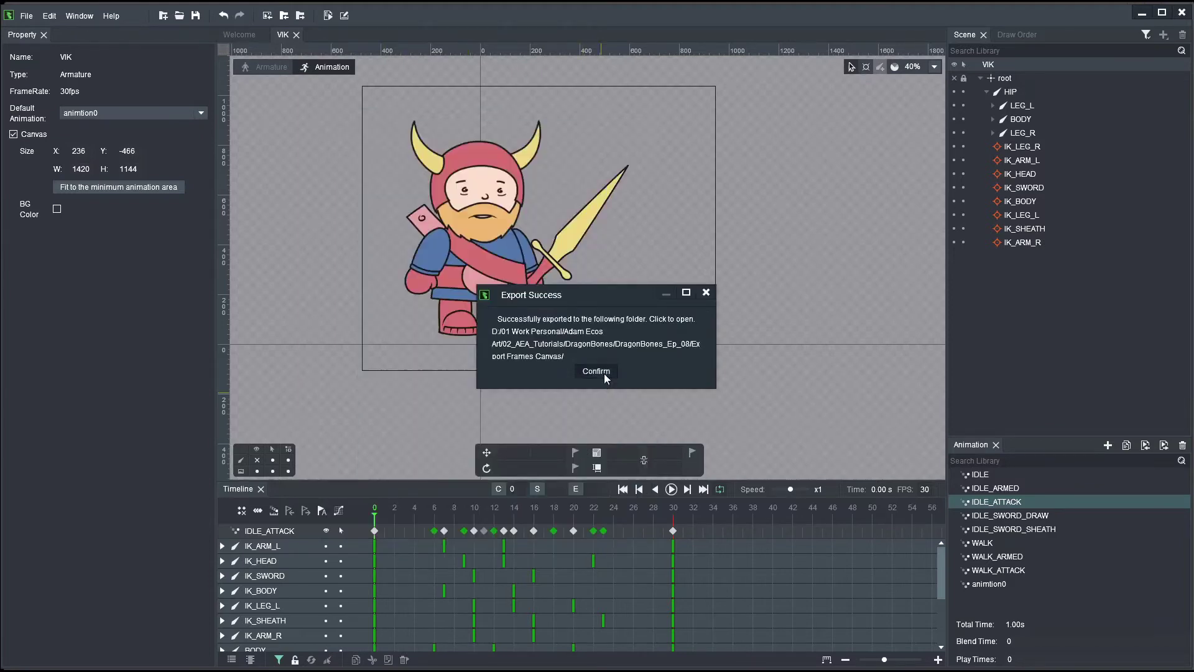
Step: Dismiss the export success notice and browse the 248 frames in Export Frames Canvas
click(603, 373)
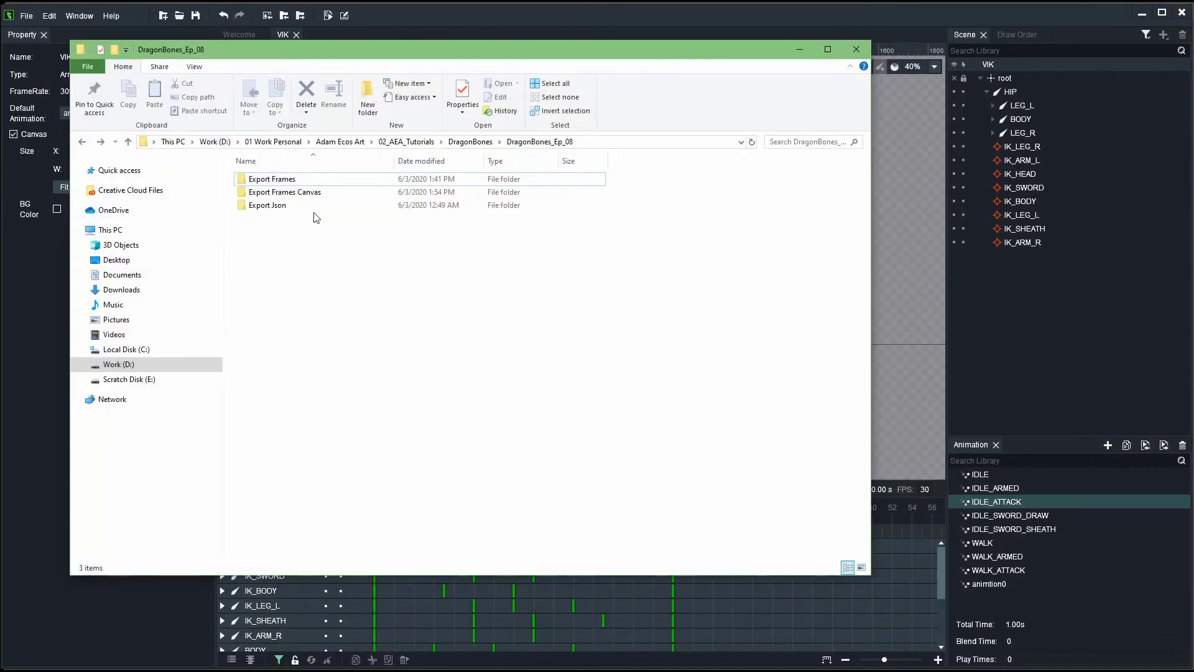
double_click(287, 190)
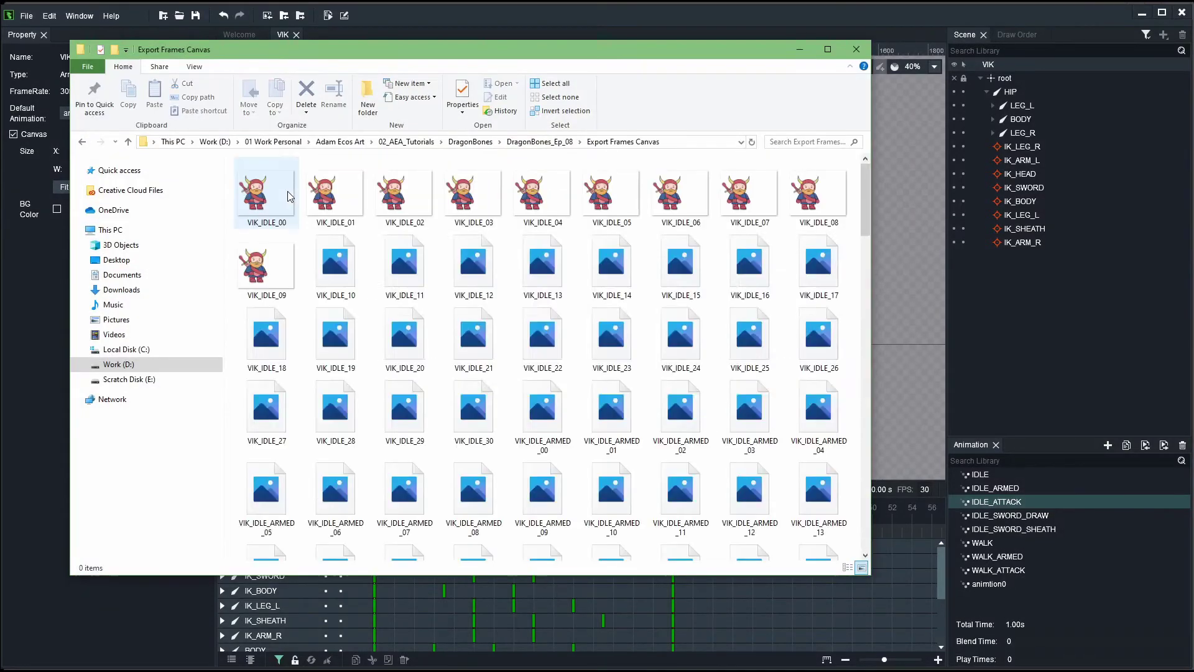
click(828, 49)
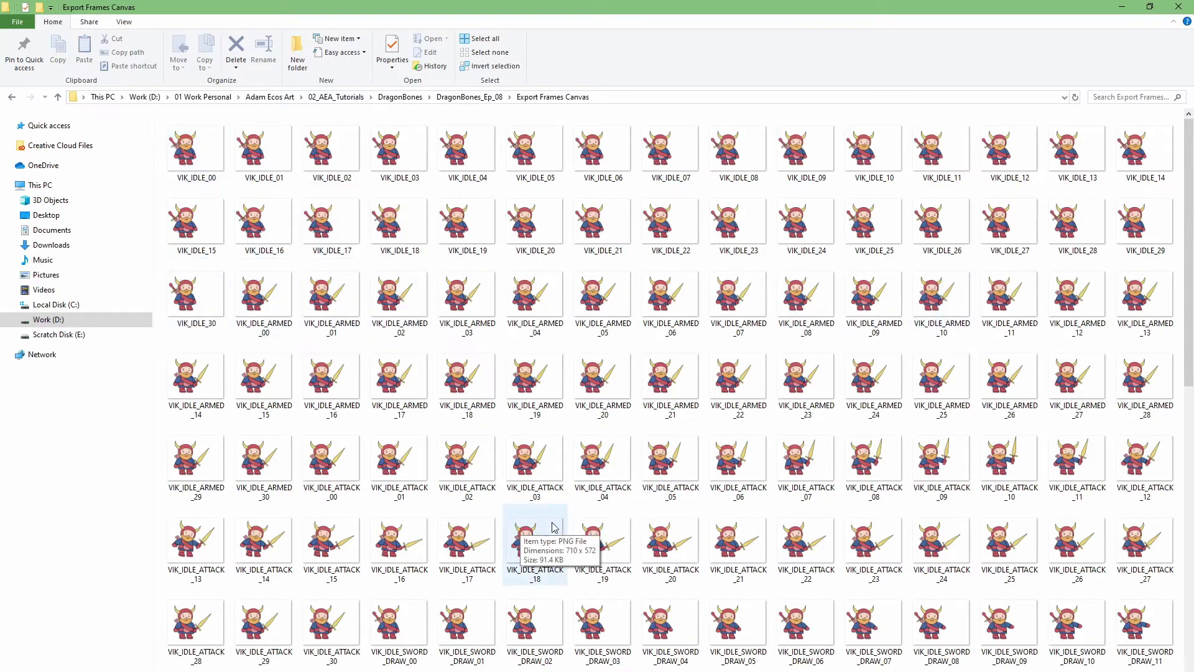
scroll(541, 535, down, 10)
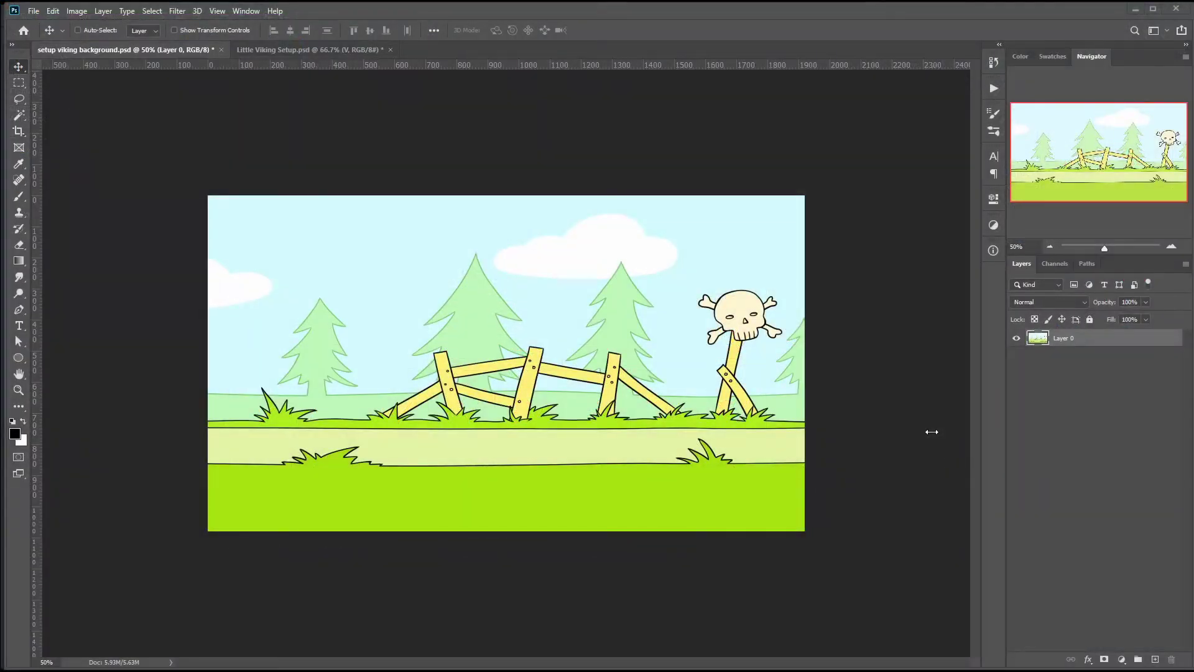
Step: View Little Viking Setup.psd, then return to setup viking background.psd and open the Window menu
click(280, 50)
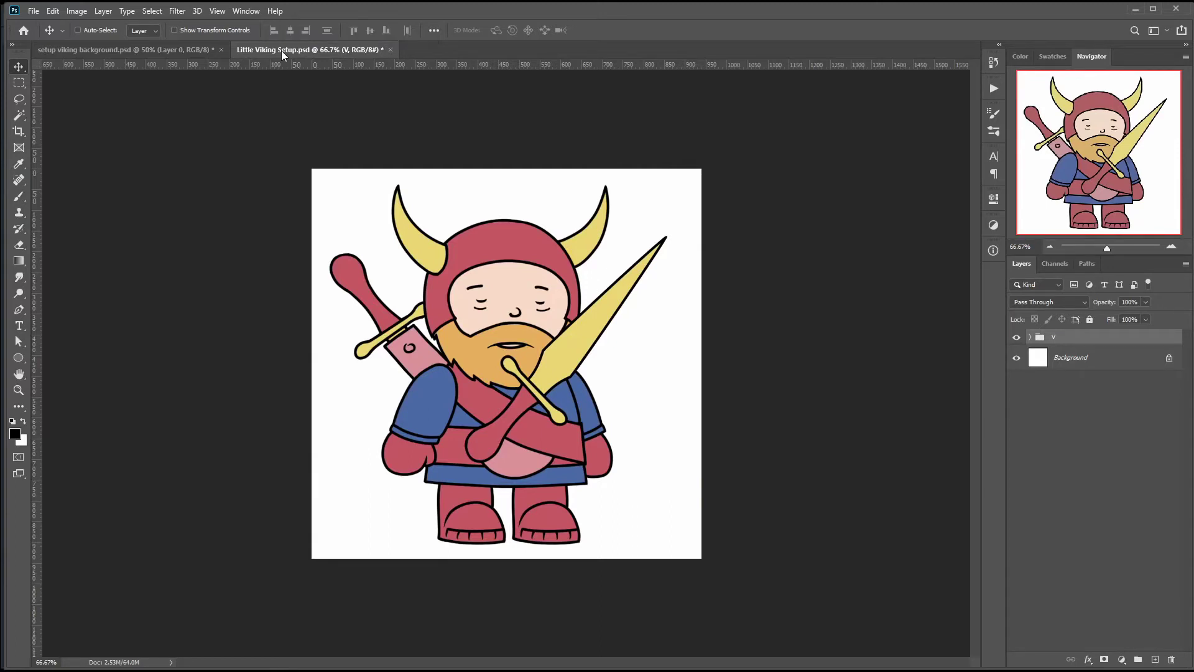
click(175, 54)
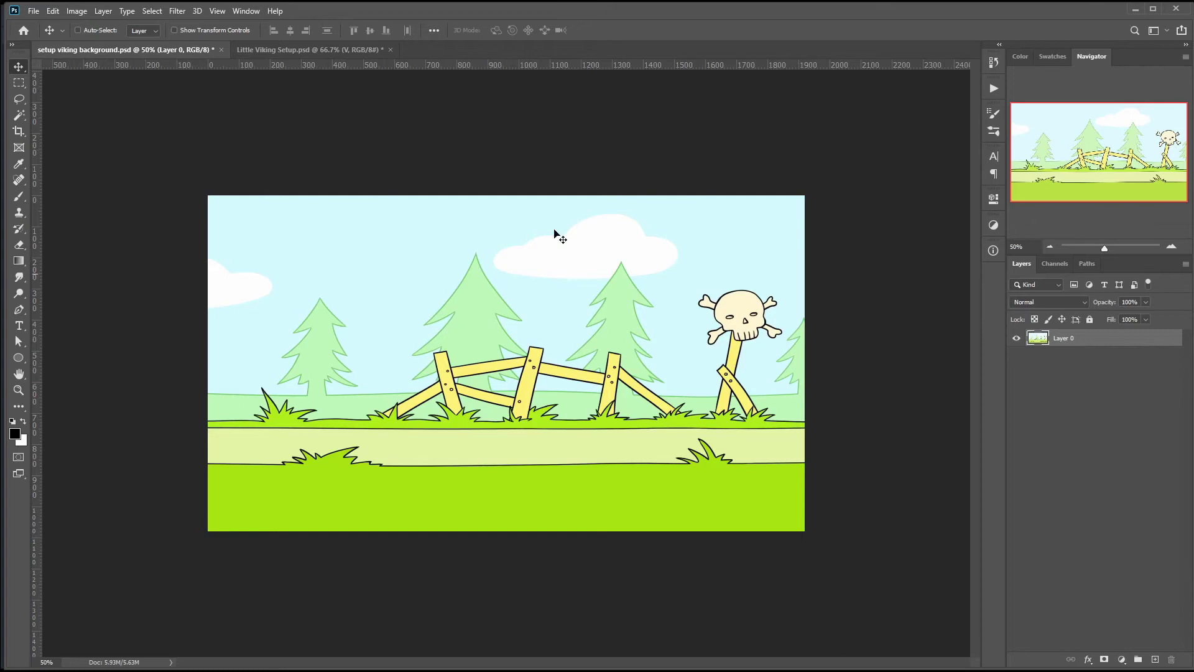
click(239, 11)
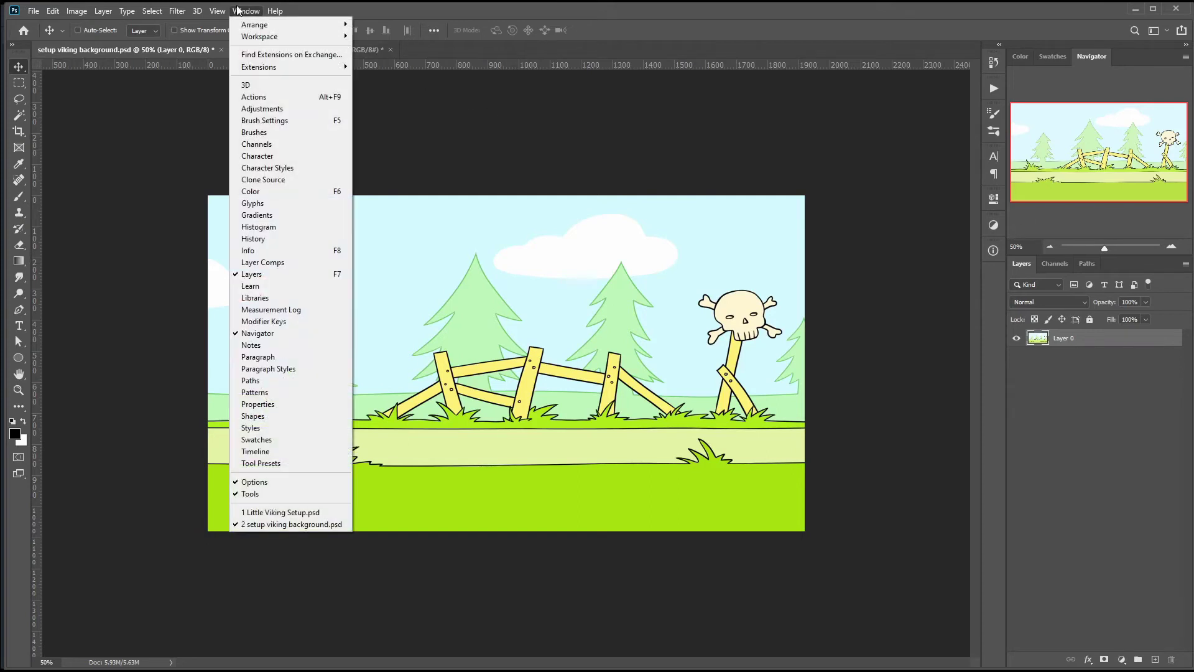
Step: Show the video timeline with Layer 0 as a clip, zoomed out, keeping 30 fps
click(271, 452)
key(Home)
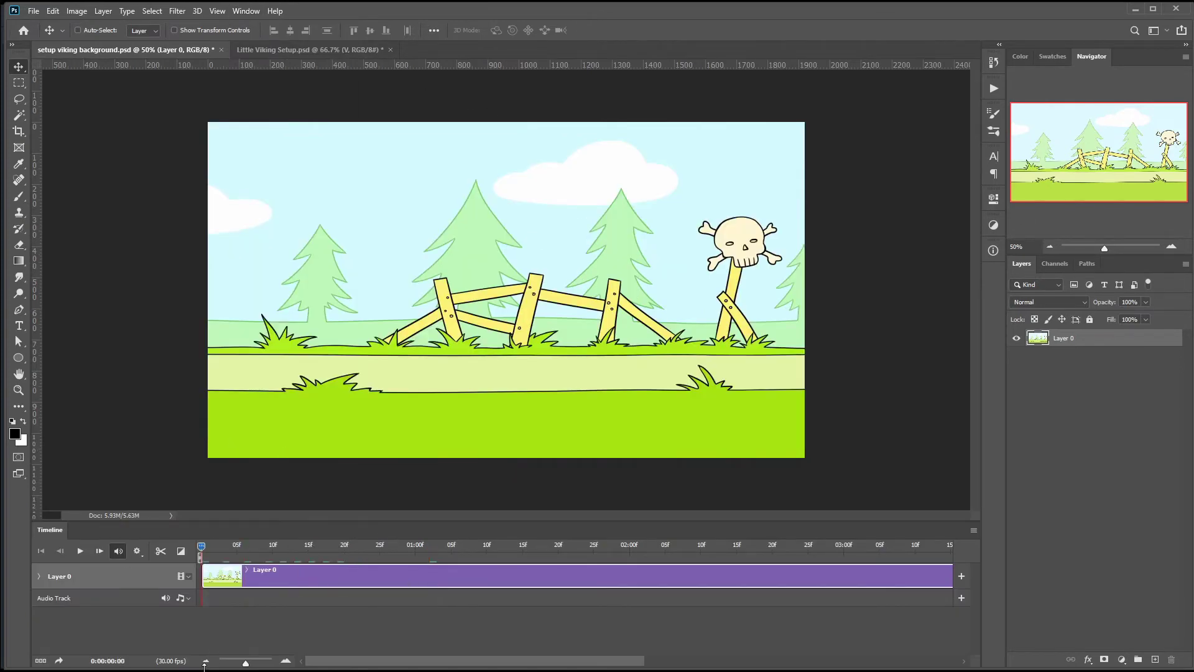
click(205, 661)
click(974, 532)
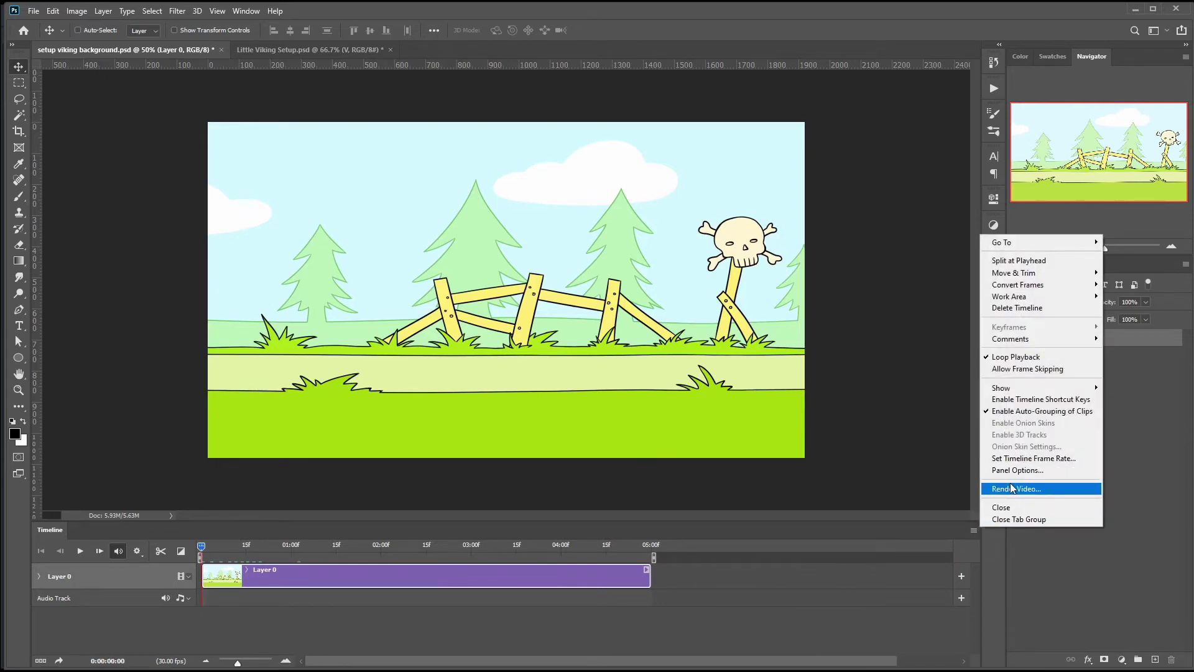
click(1020, 458)
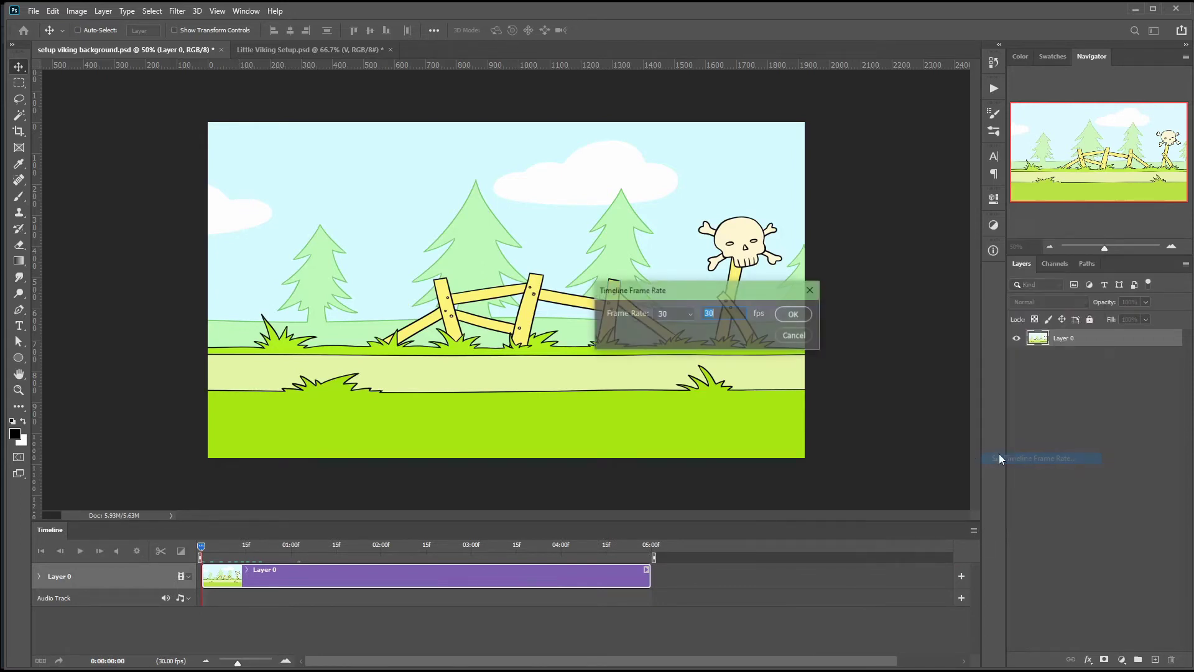
click(806, 315)
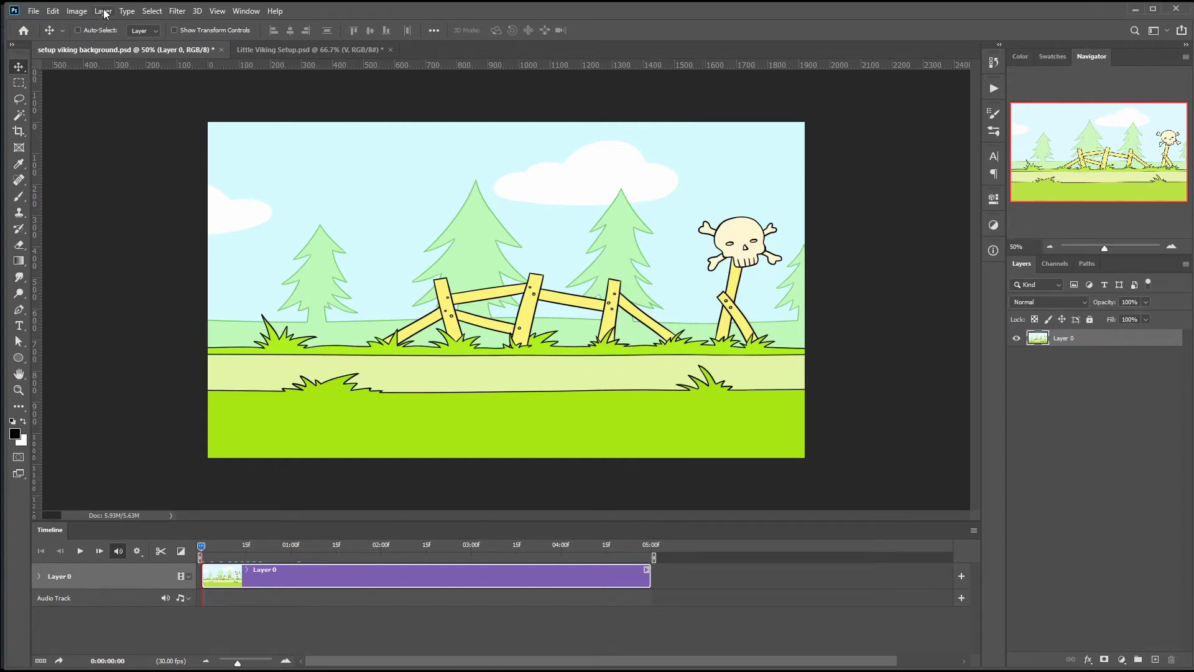
click(77, 10)
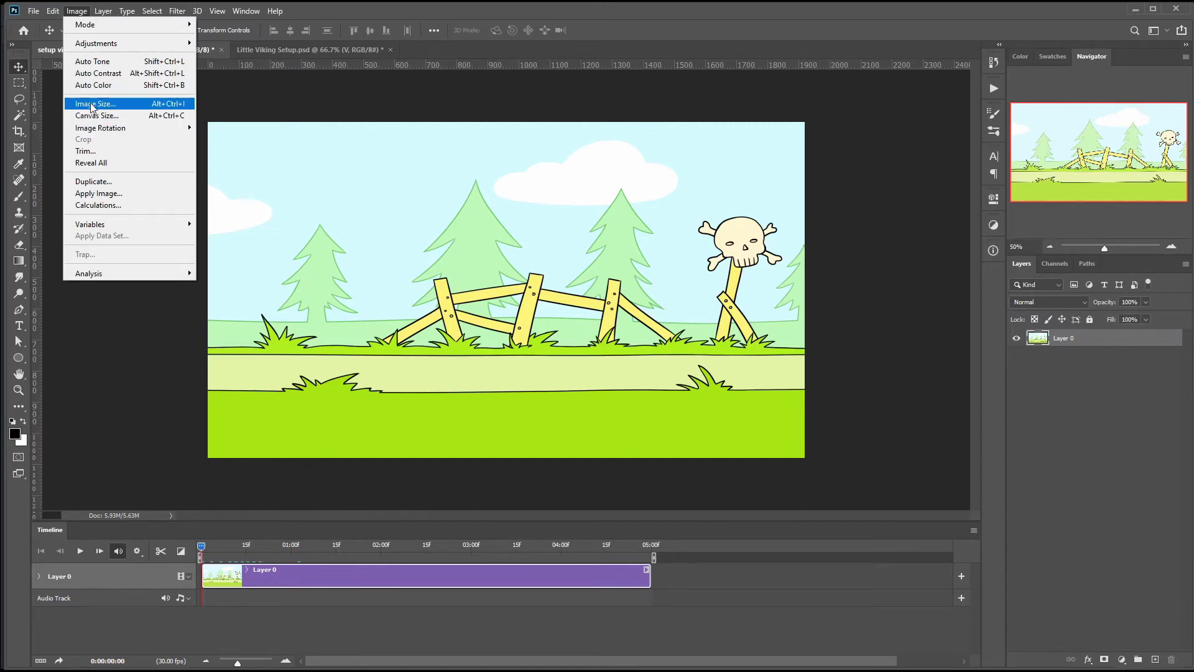
Step: Import VIK_WALK_02 as an image-sequence video layer, Layer 1, above Layer 0
mouse_move(103, 11)
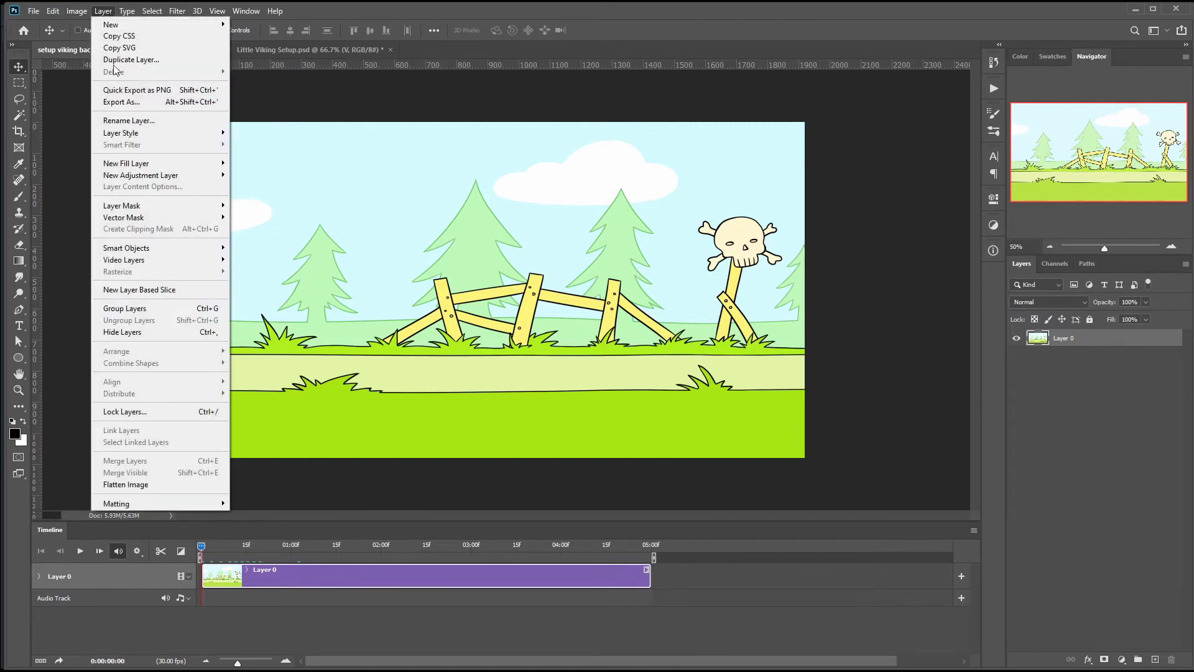
mouse_move(182, 260)
click(267, 260)
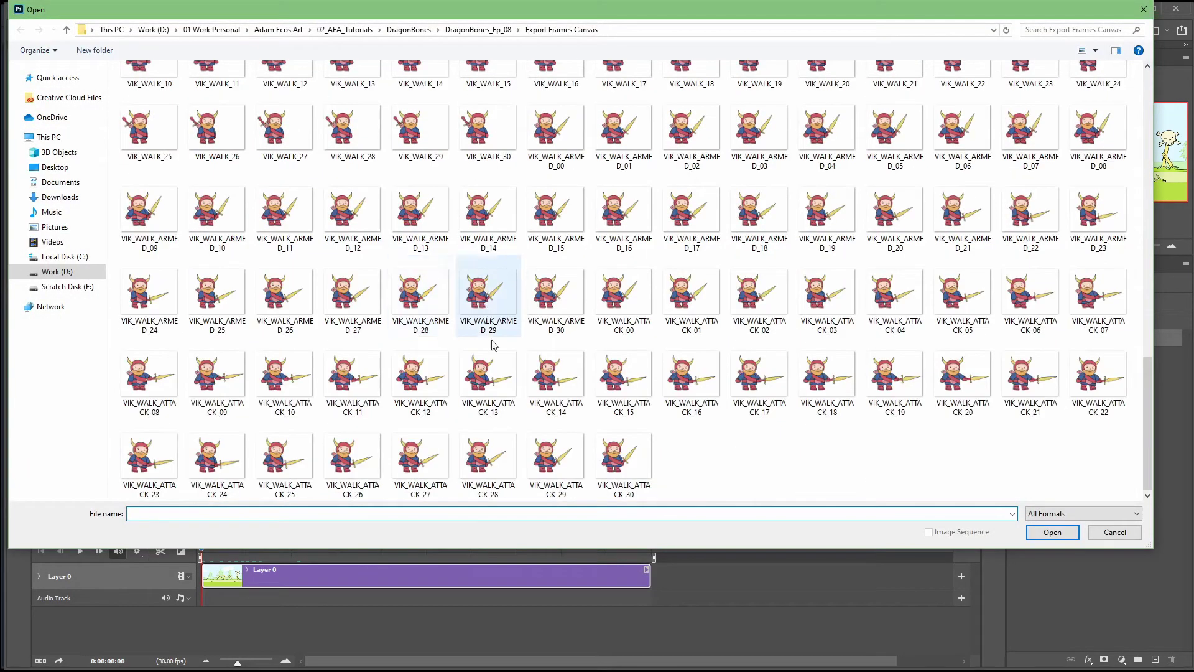
scroll(629, 406, up, 3)
scroll(632, 406, up, 3)
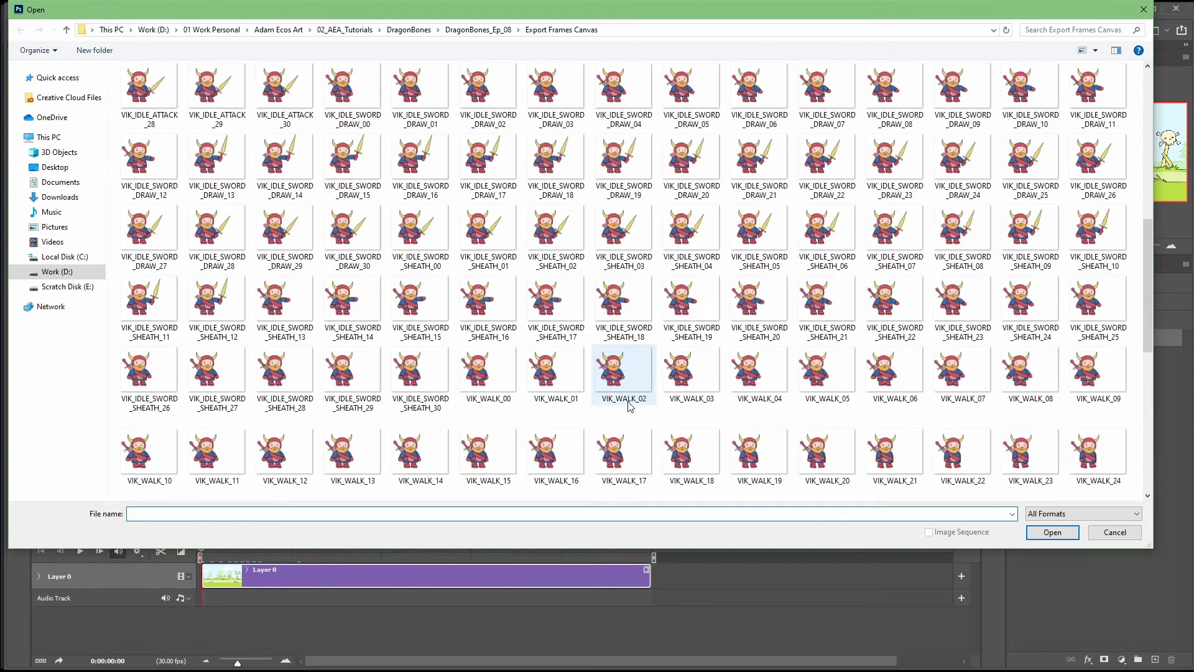
click(618, 383)
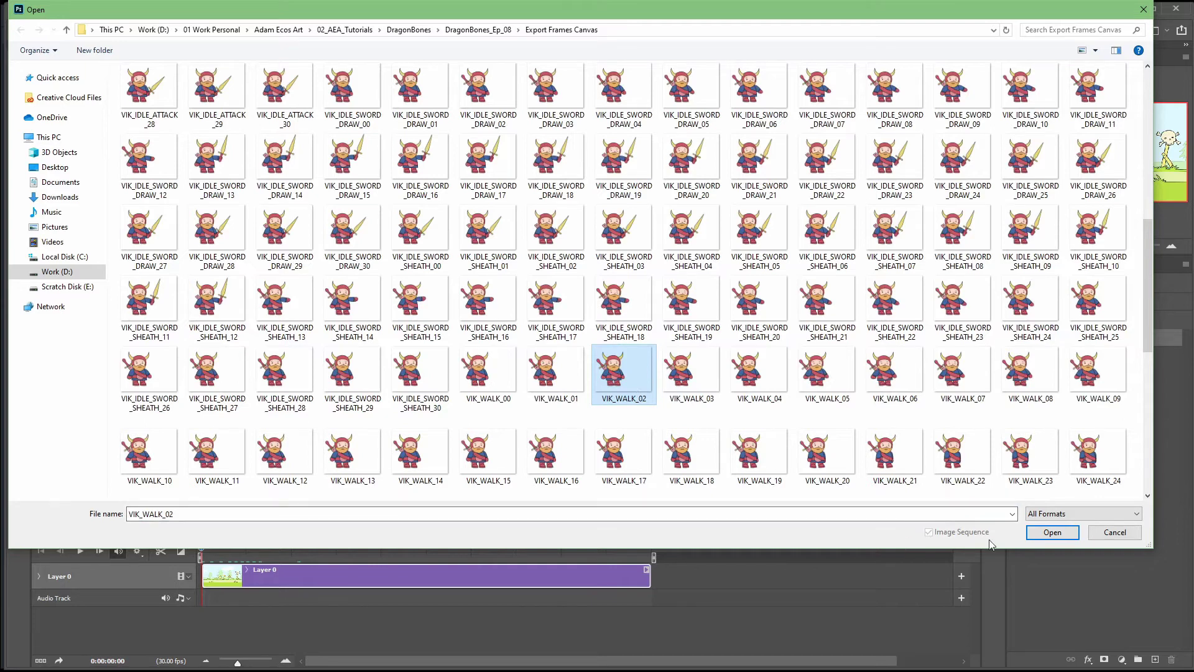
click(1045, 532)
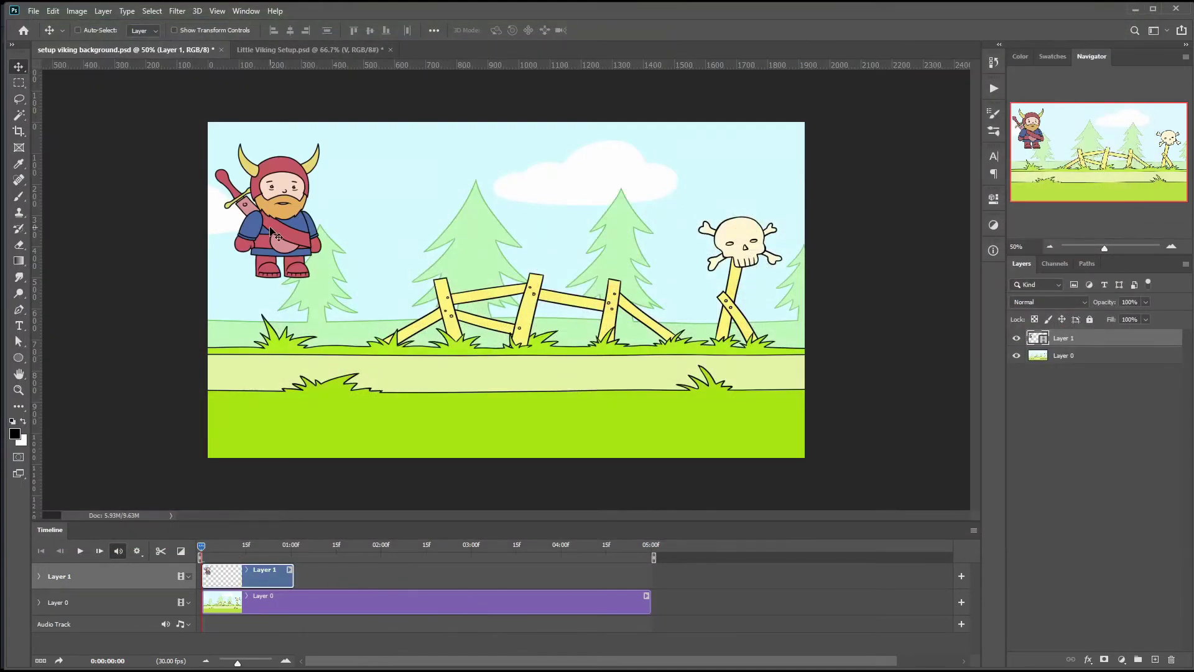
Step: Place the viking on the centre ground and keyframe its position moving right at 01:00
drag(295, 215, 454, 317)
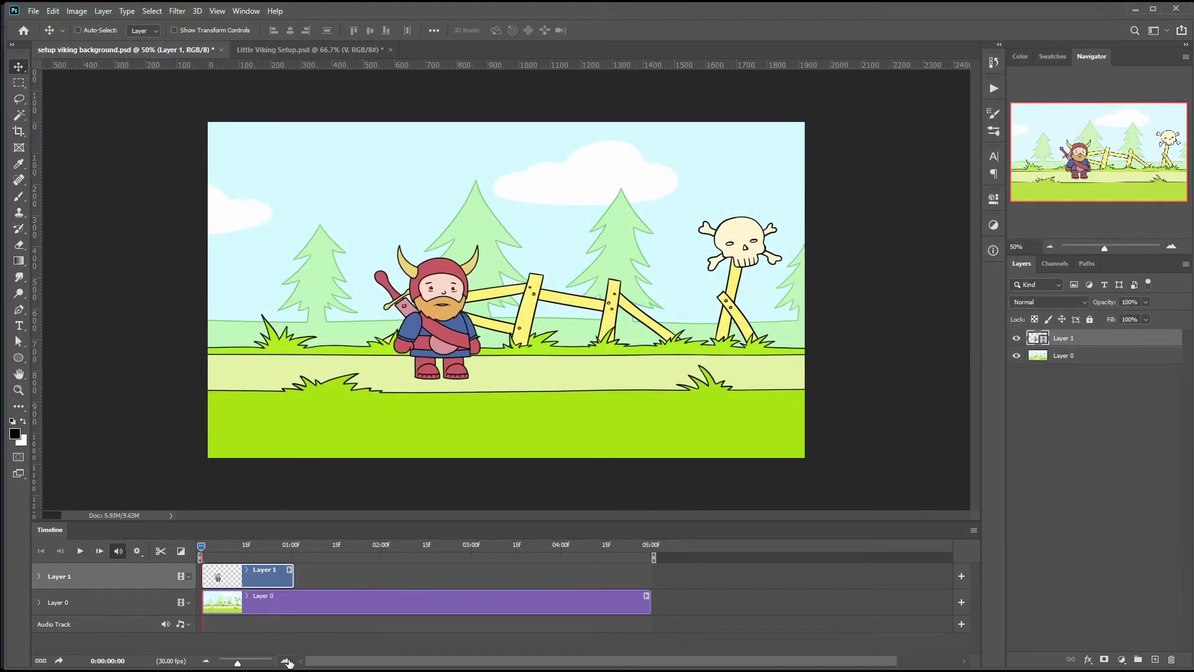
click(286, 662)
click(39, 576)
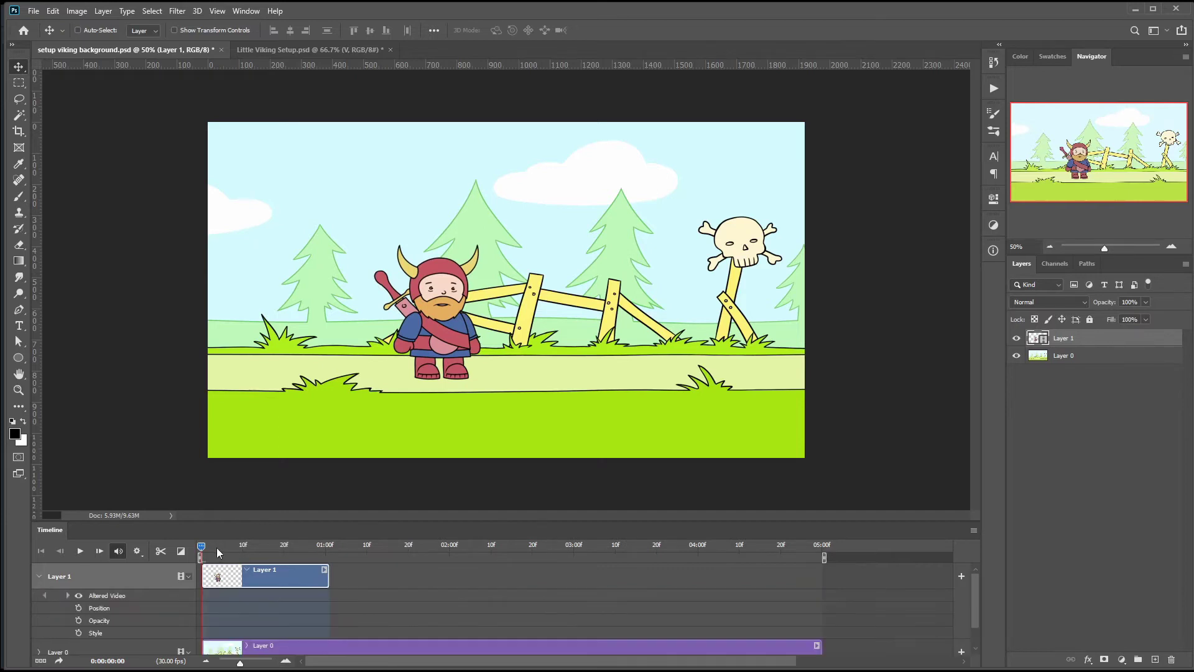
click(79, 608)
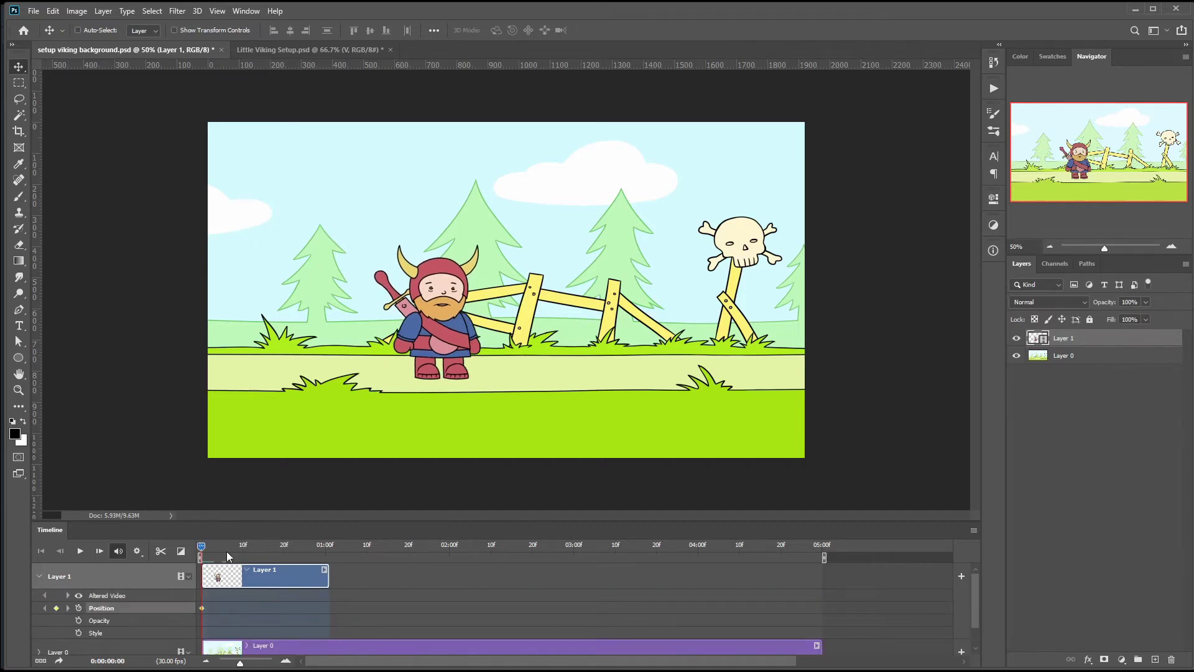
drag(230, 550, 327, 552)
drag(440, 360, 547, 361)
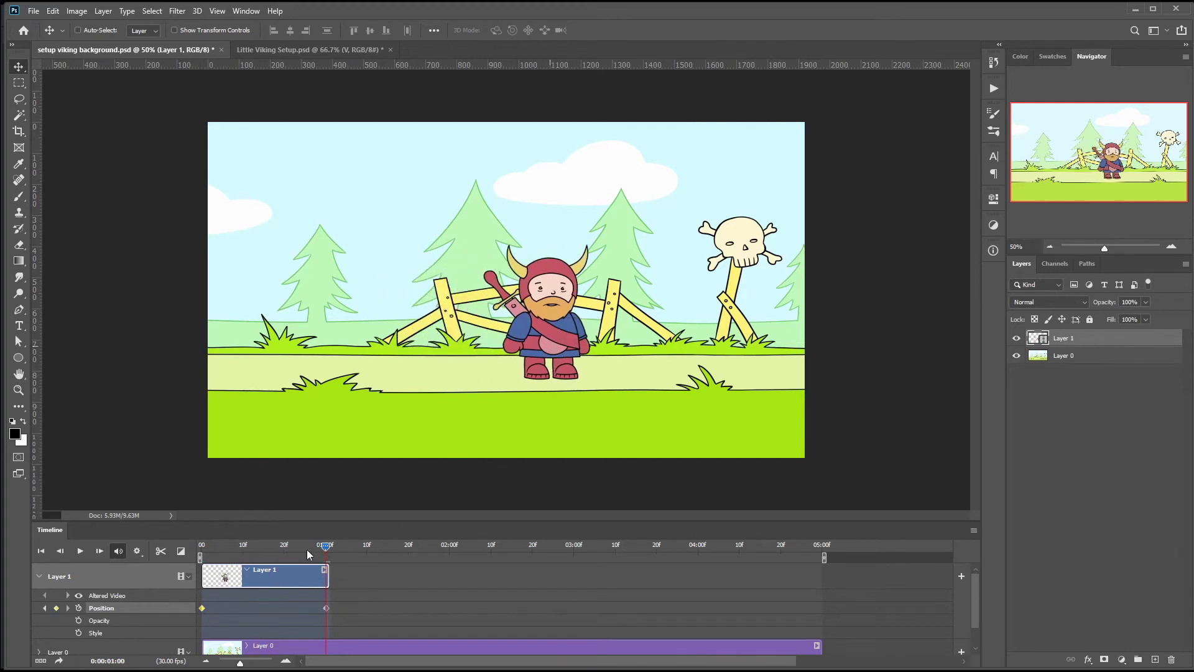
Step: Preview the slide and trim Layer 0's background clip to end at 01:00
click(247, 549)
key(space)
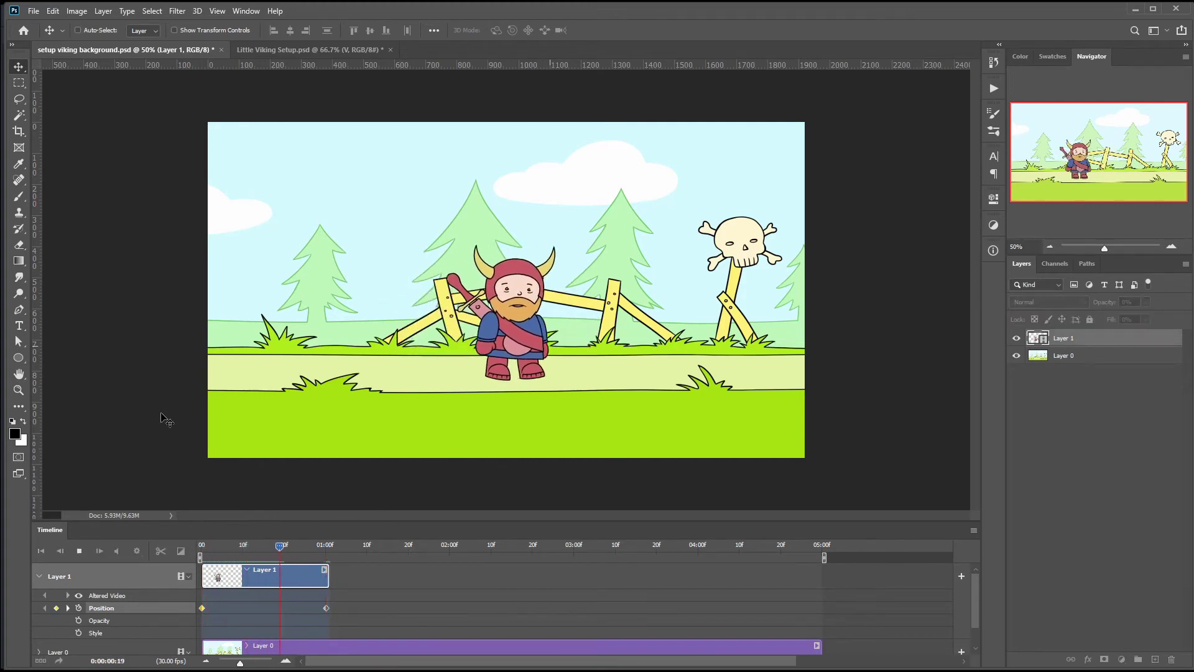
drag(314, 553, 201, 550)
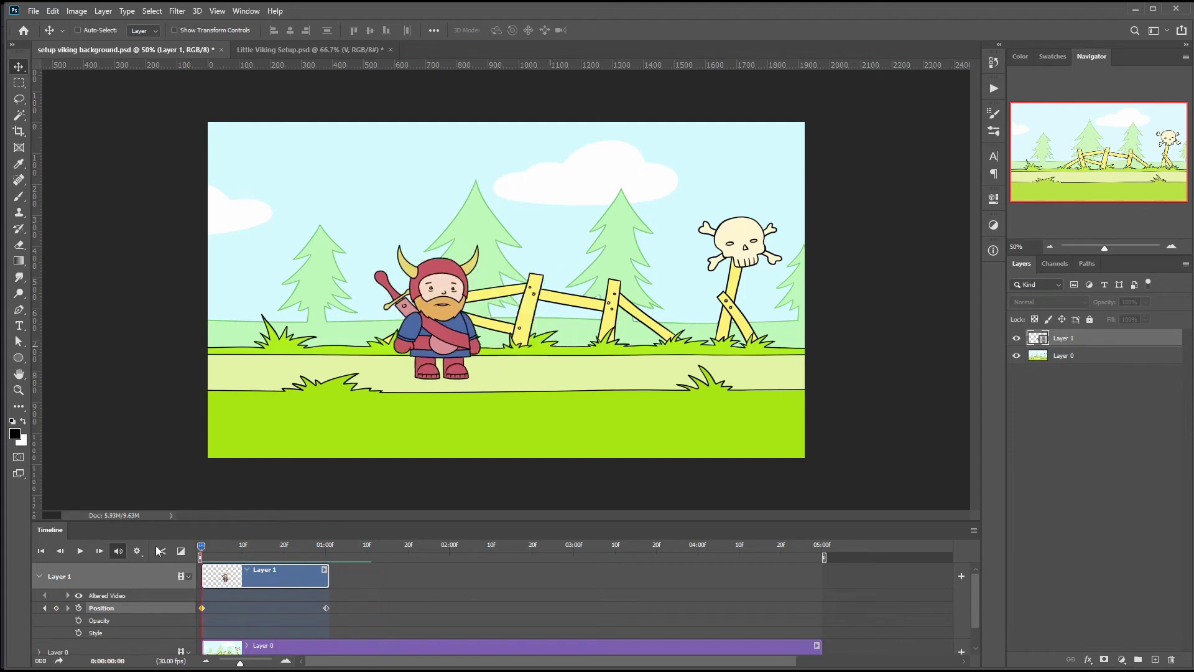
click(819, 647)
drag(820, 649, 329, 648)
key(space)
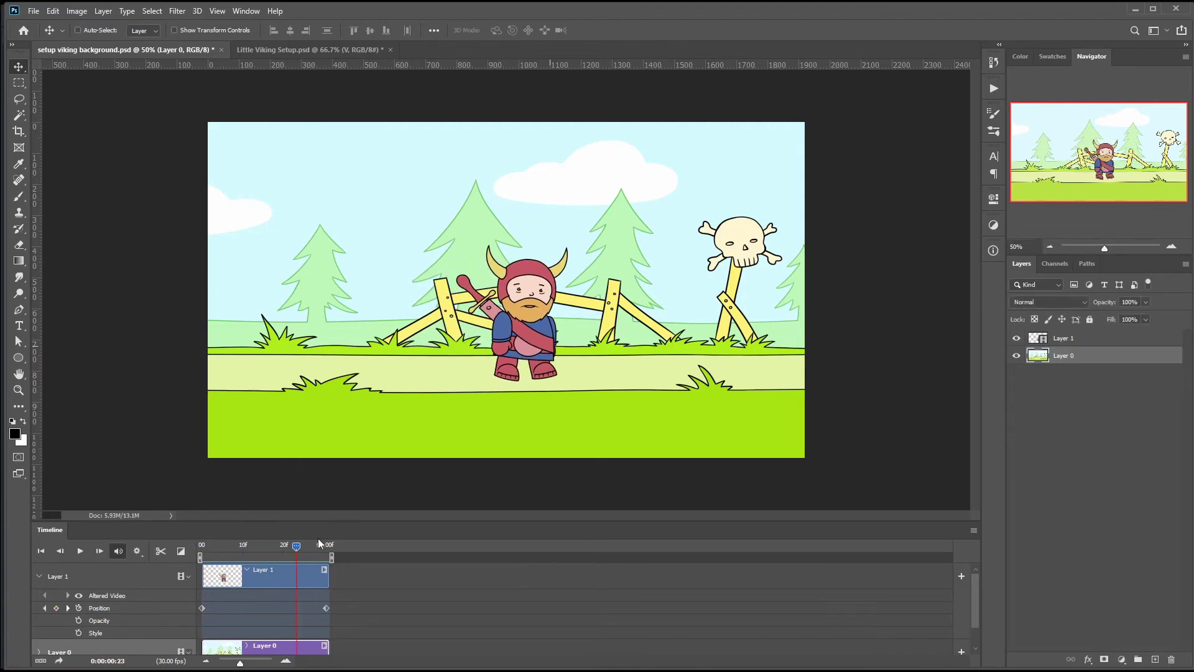
key(space)
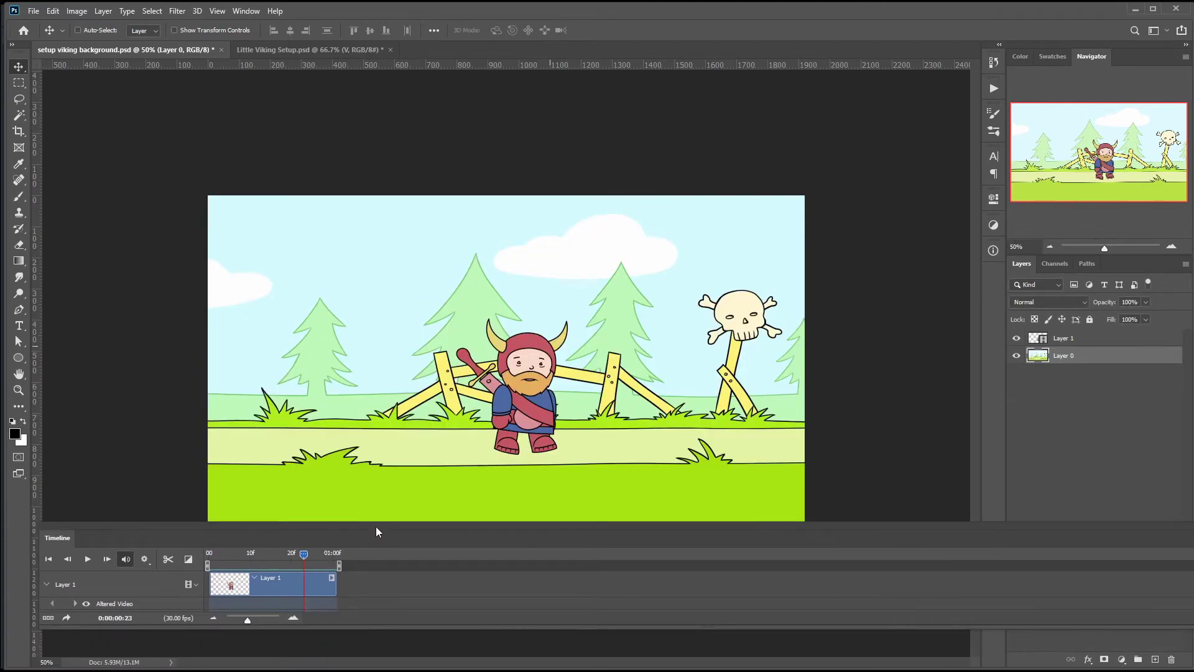
drag(371, 534, 371, 646)
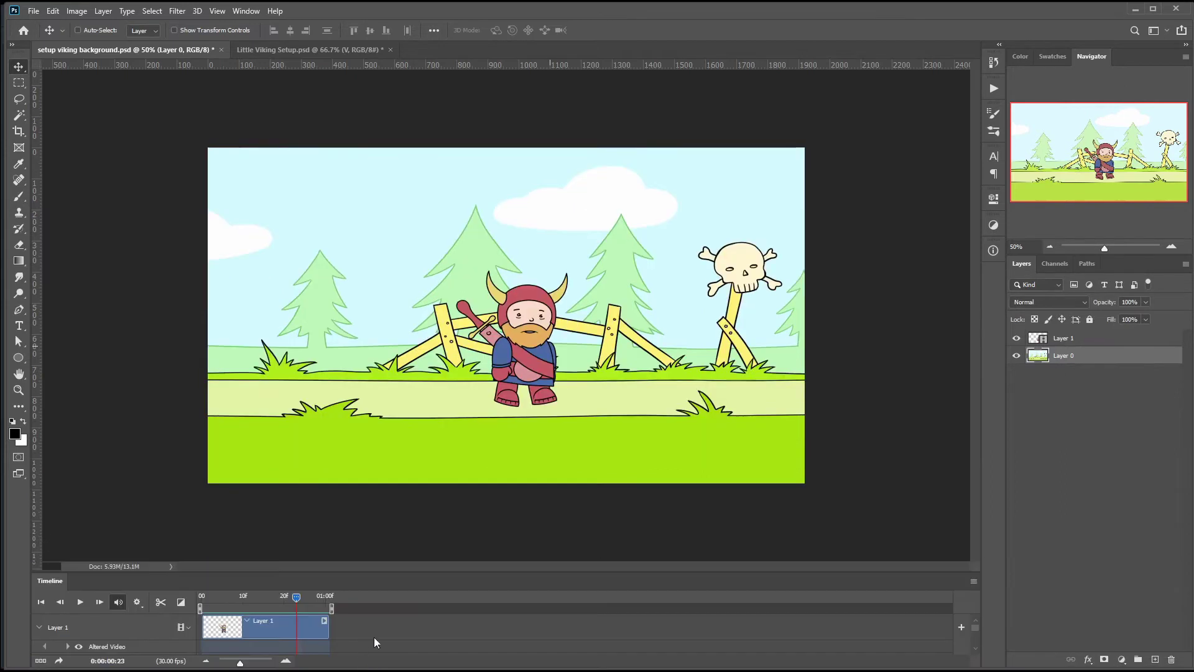
Step: Enlarge the docked timeline and shift the viking slightly left at its 01:00 keyframe
drag(380, 568, 400, 492)
click(286, 661)
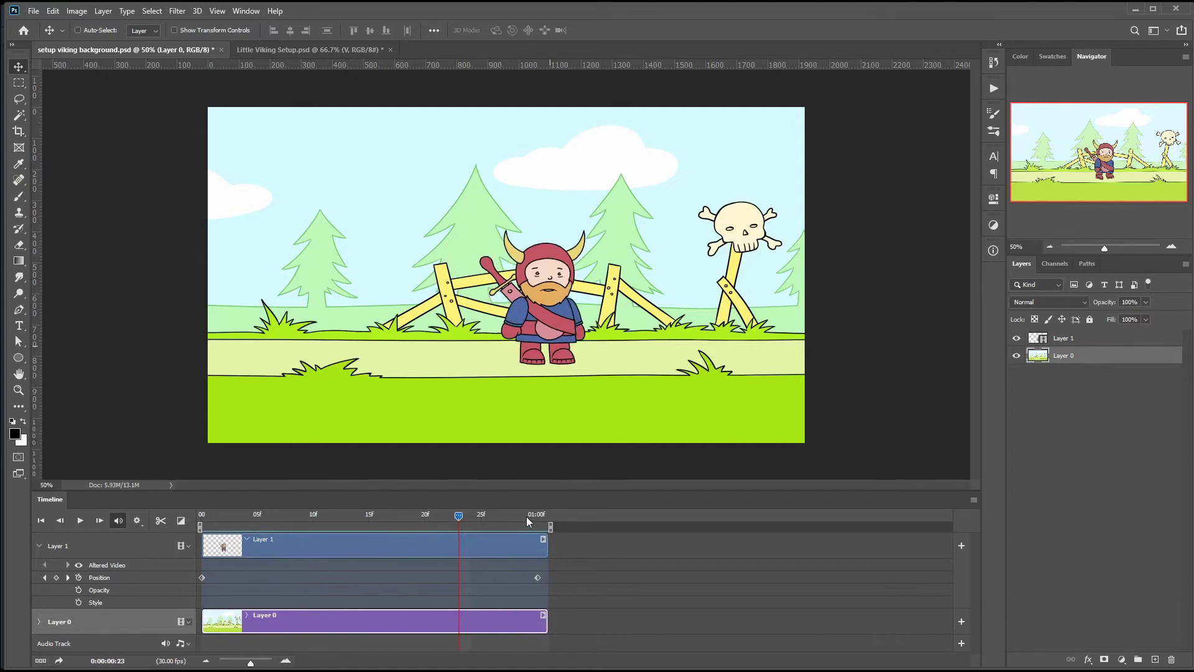
drag(527, 516, 537, 516)
drag(538, 577, 549, 577)
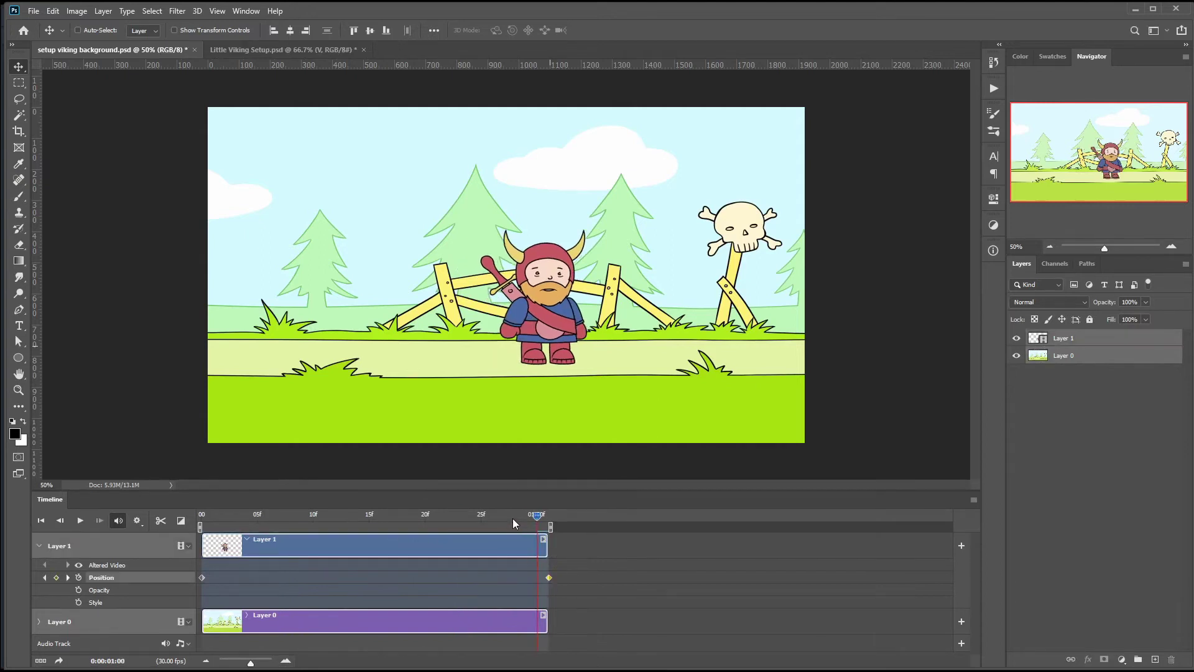
drag(517, 520, 200, 516)
click(539, 518)
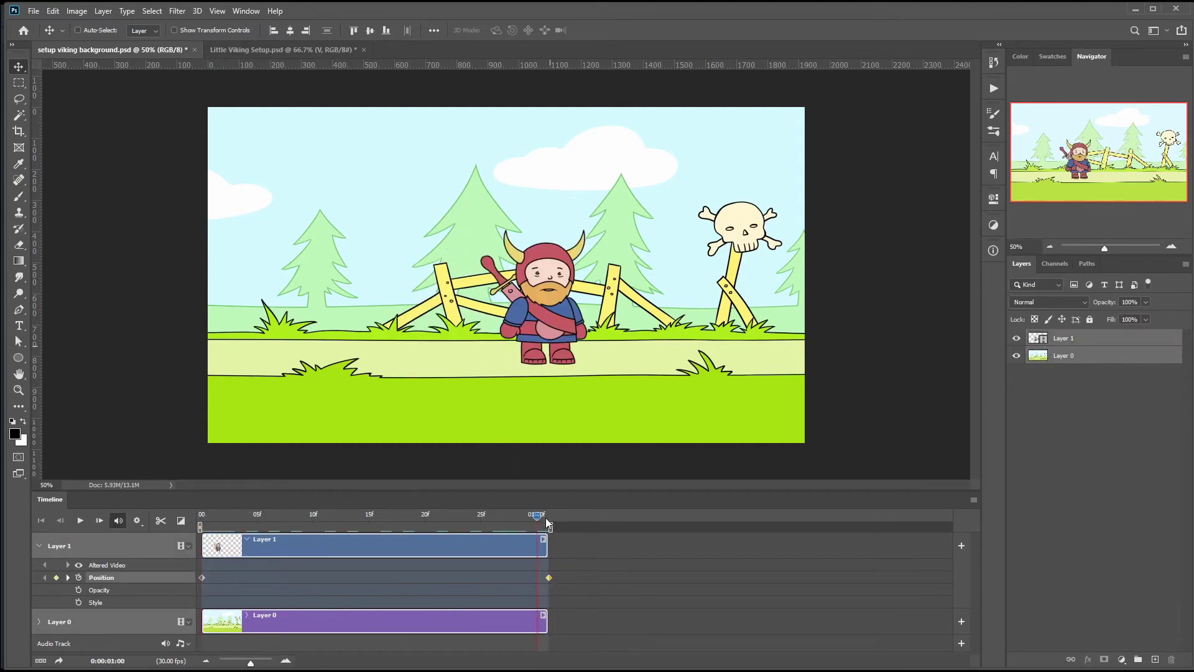
drag(549, 578, 538, 577)
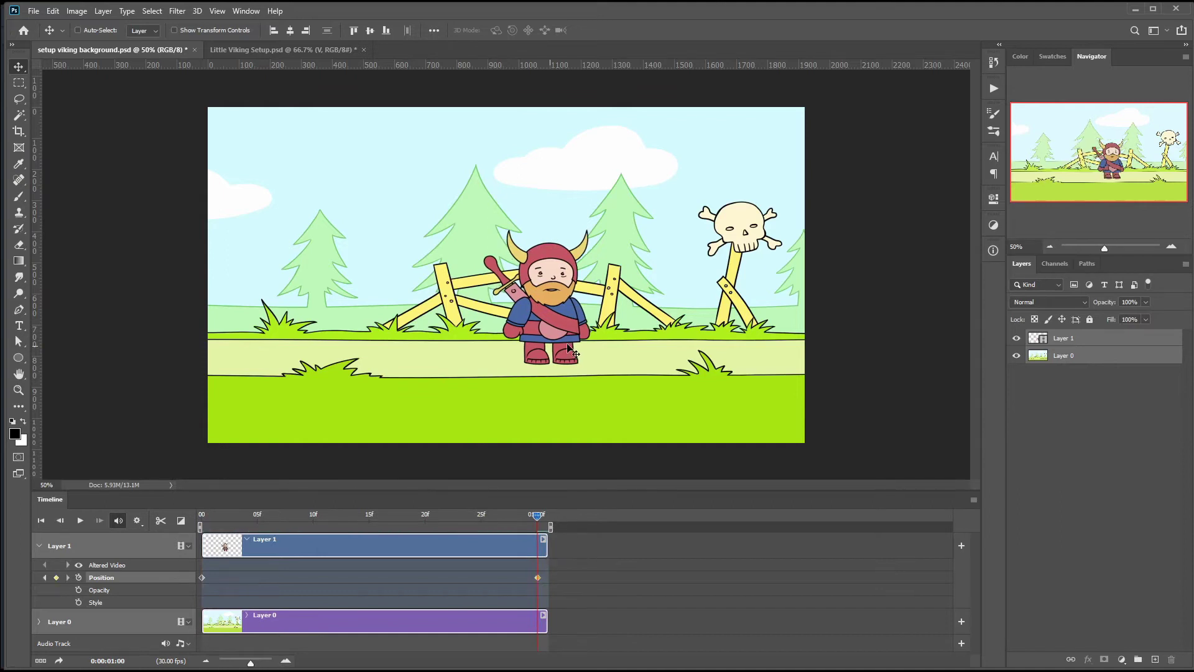
drag(561, 346, 529, 342)
ctrl+click(1064, 355)
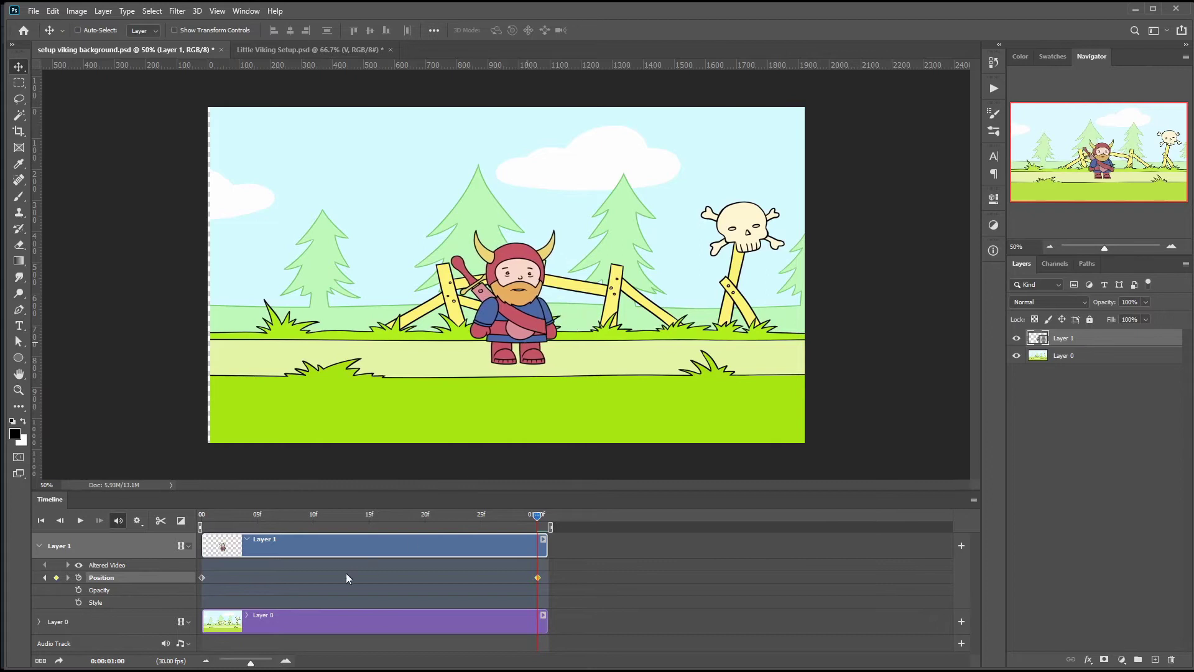
Step: Preview the animation and nudge the background layer slightly on the canvas
key(space)
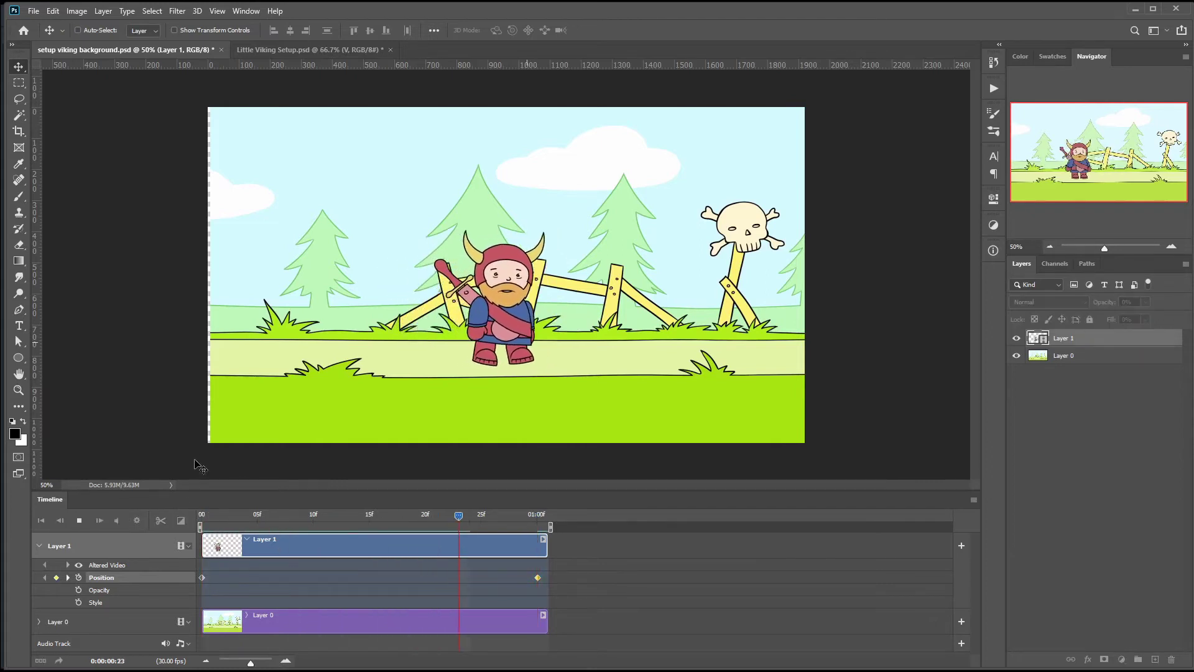
key(space)
ctrl+click(768, 413)
mouse_move(312, 418)
mouse_down()
mouse_move(323, 413)
mouse_move(306, 413)
mouse_up()
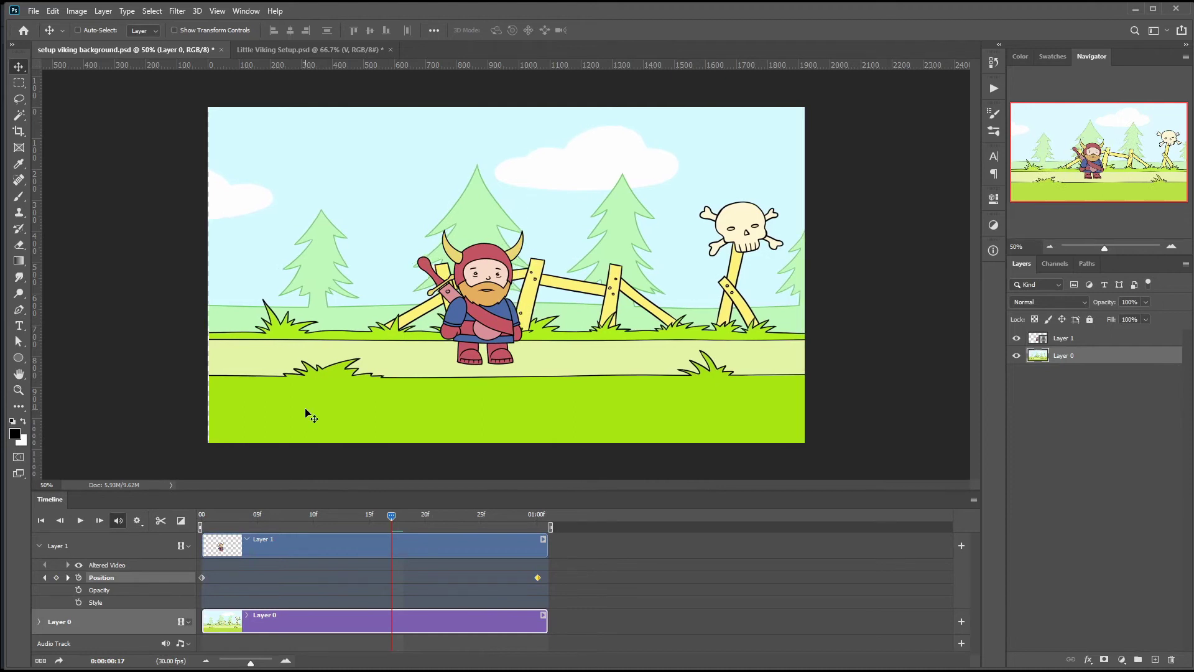
click(258, 513)
key(space)
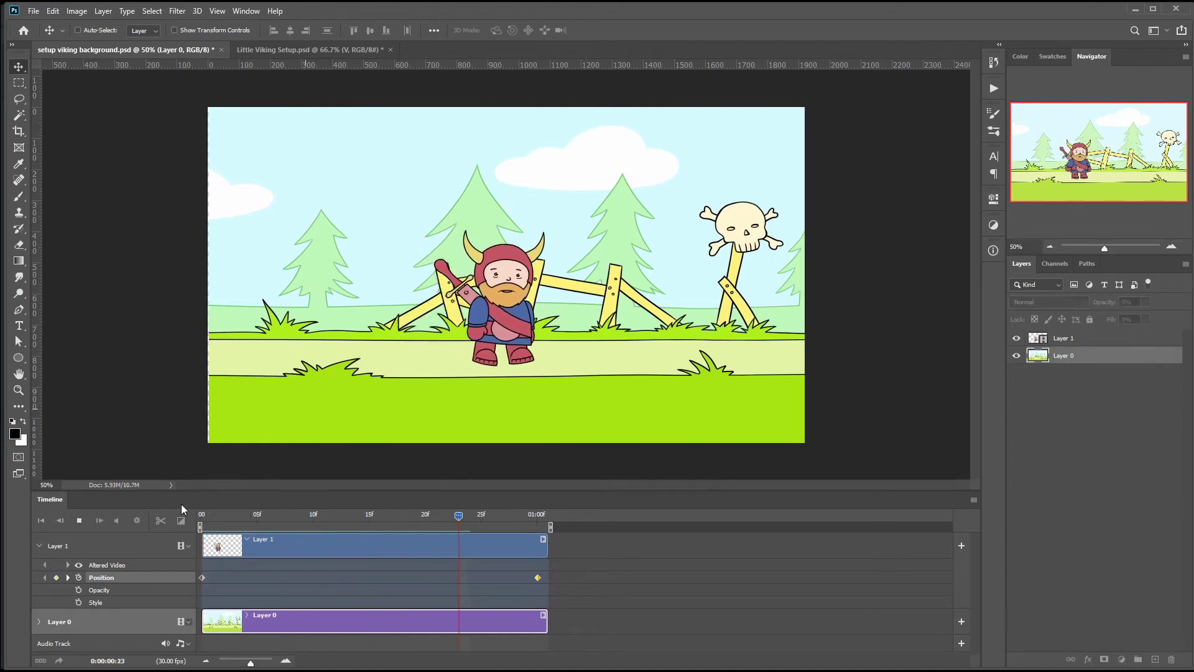
key(space)
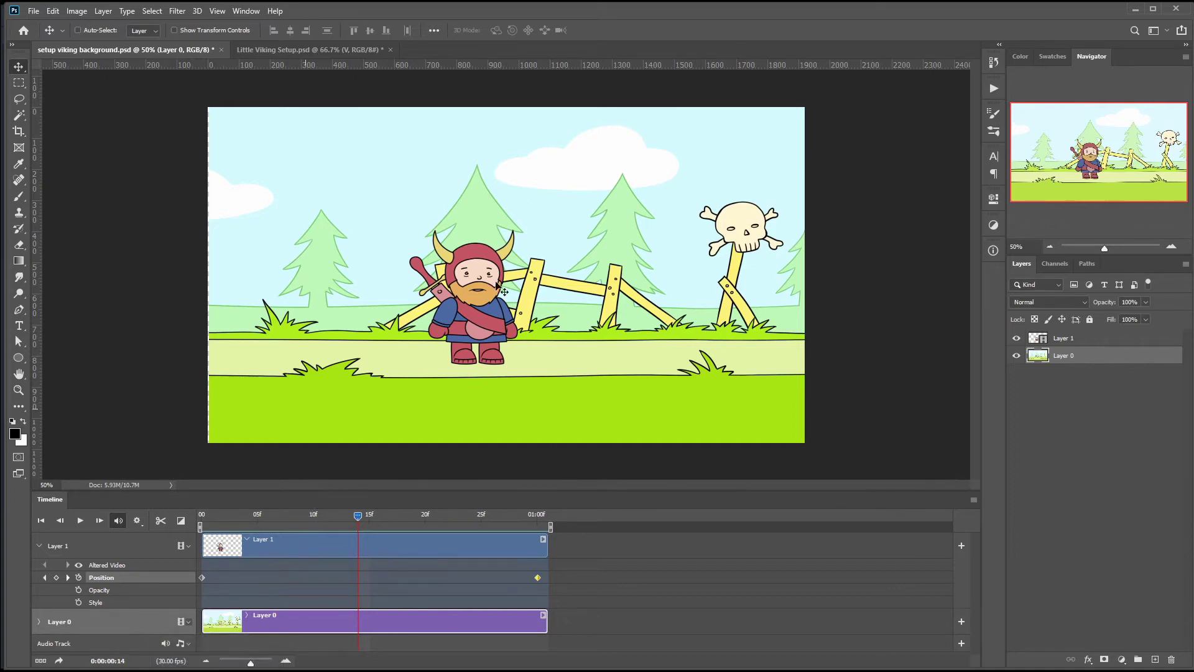
Step: Add the exported viking frame sequence as a new video layer, Layer 2, and position it
click(1068, 340)
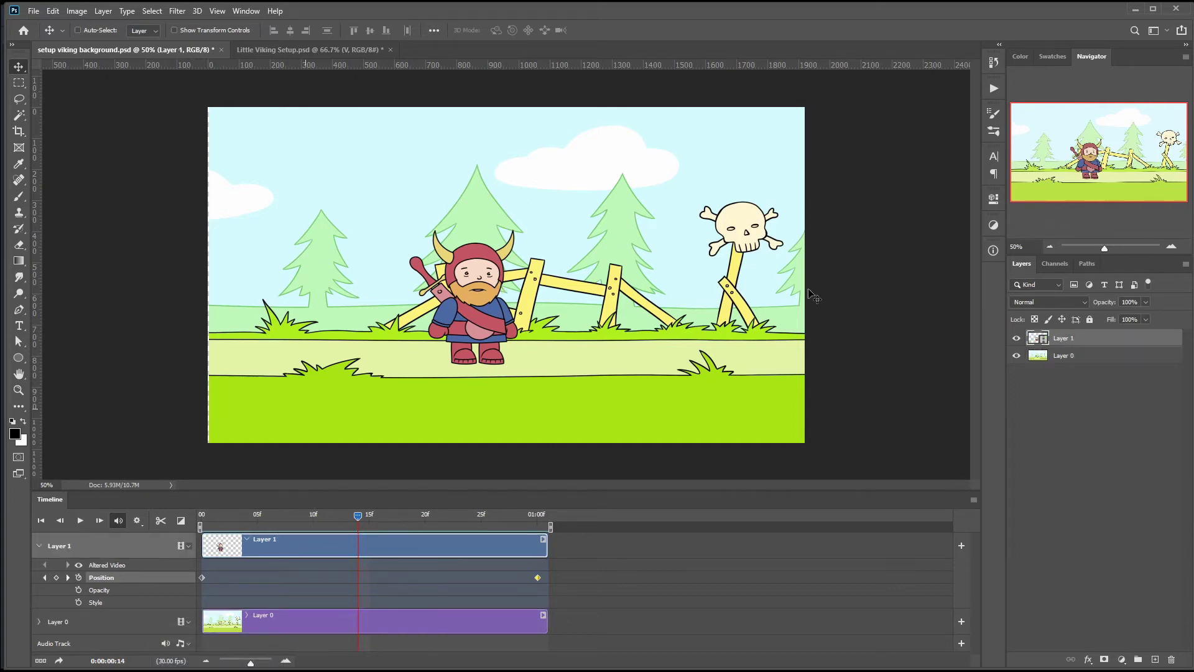
click(34, 12)
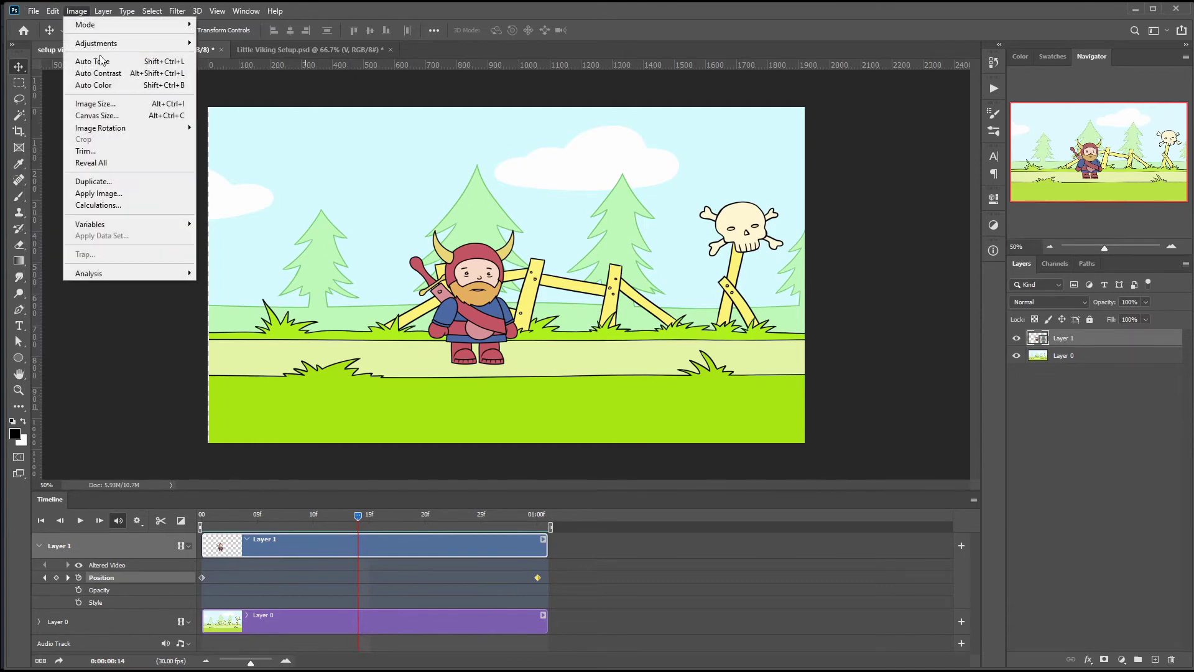
mouse_move(103, 11)
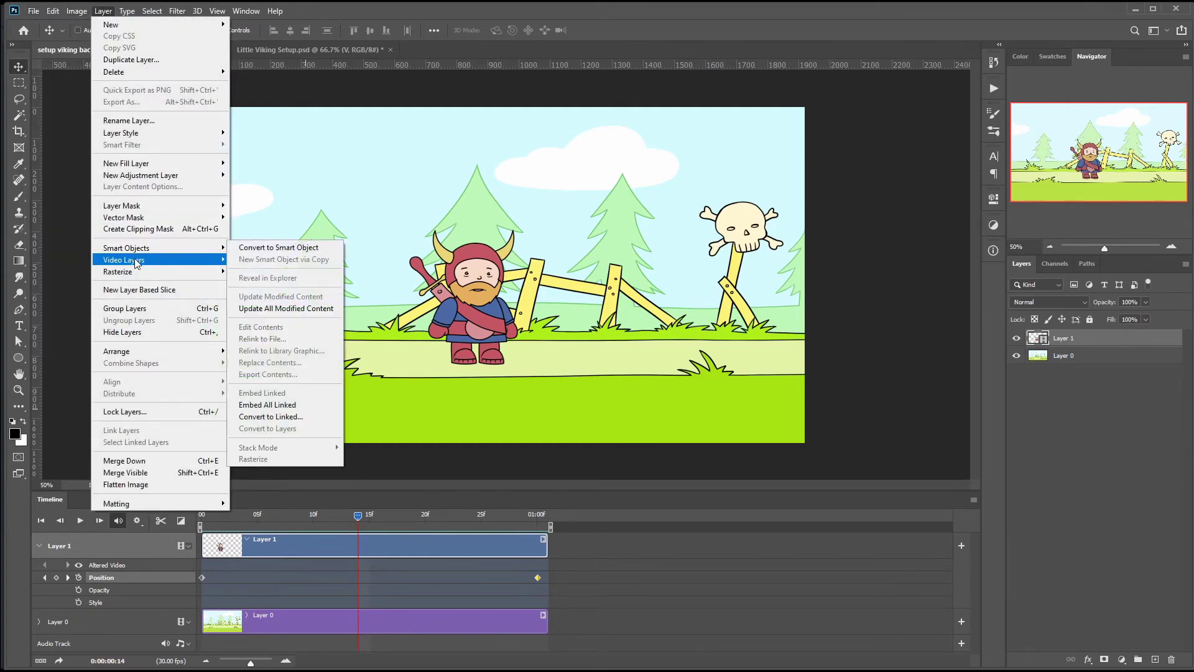
mouse_move(139, 260)
click(250, 260)
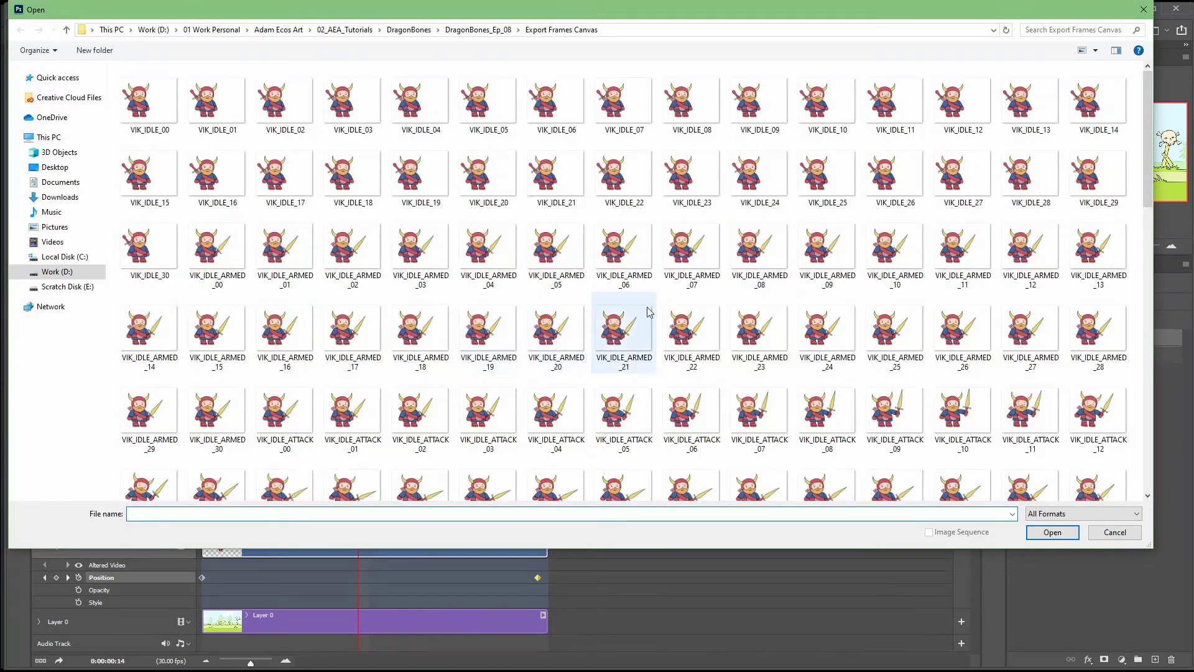
click(580, 175)
click(1050, 534)
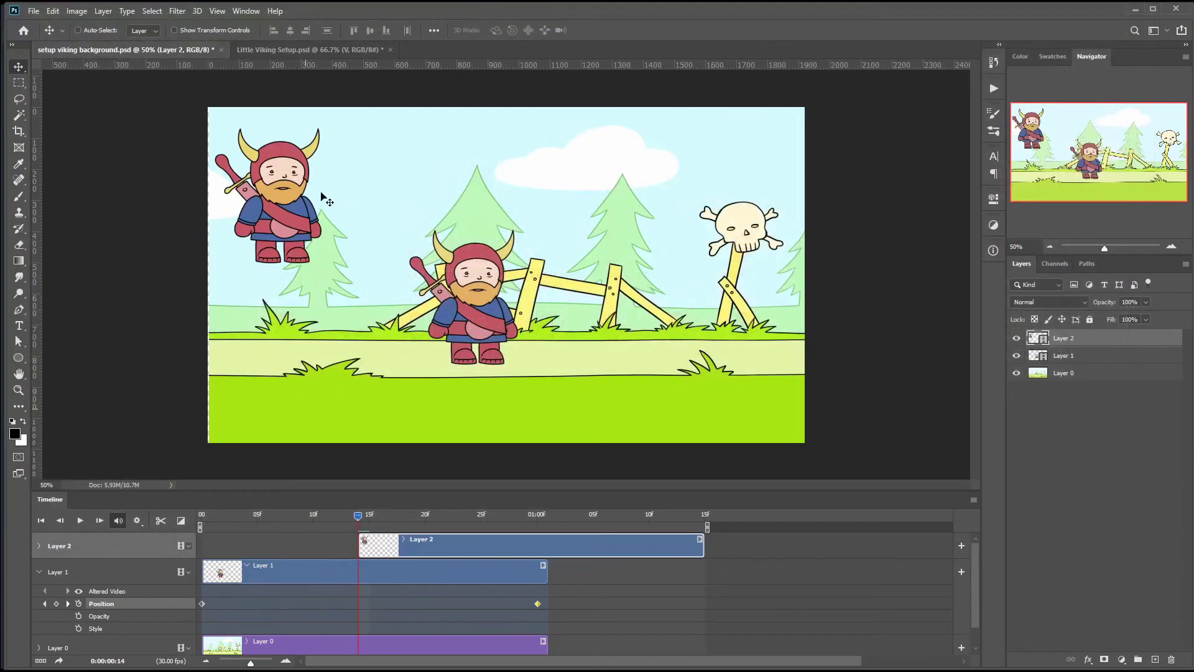
drag(268, 224, 576, 309)
Step: Start Layer 2's clip at 01:00 and extend the background clip to 02:00
drag(465, 545, 656, 545)
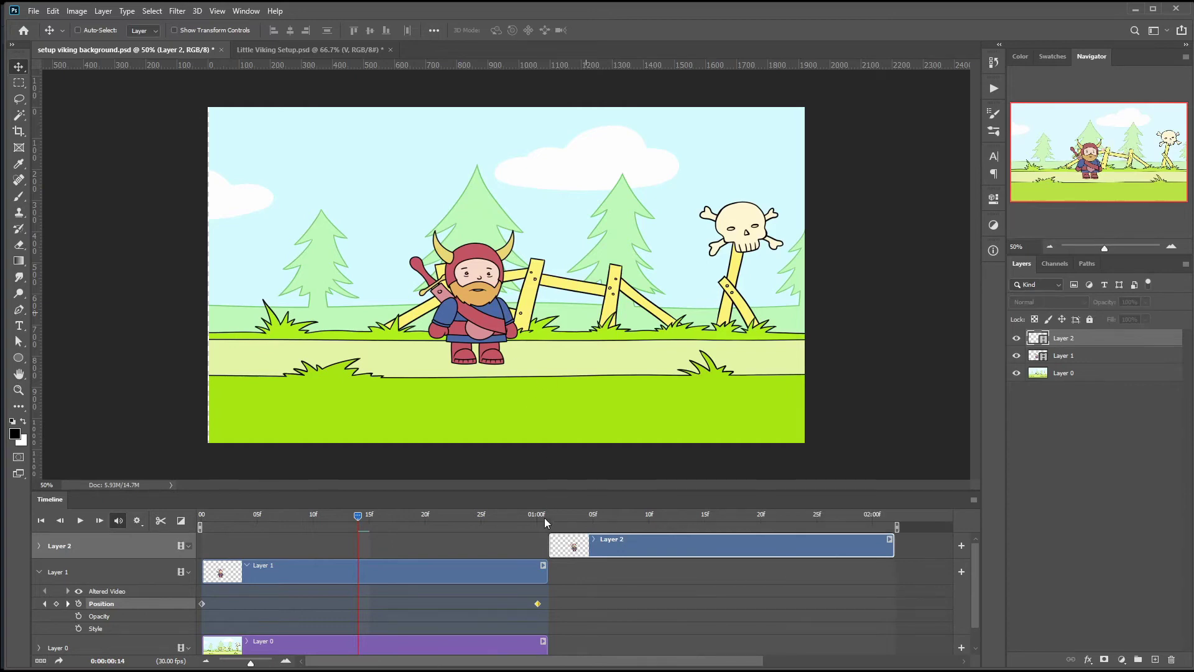
mouse_move(549, 519)
mouse_down()
mouse_move(560, 520)
mouse_move(526, 520)
mouse_up()
drag(550, 650, 894, 650)
click(515, 518)
drag(515, 518, 548, 520)
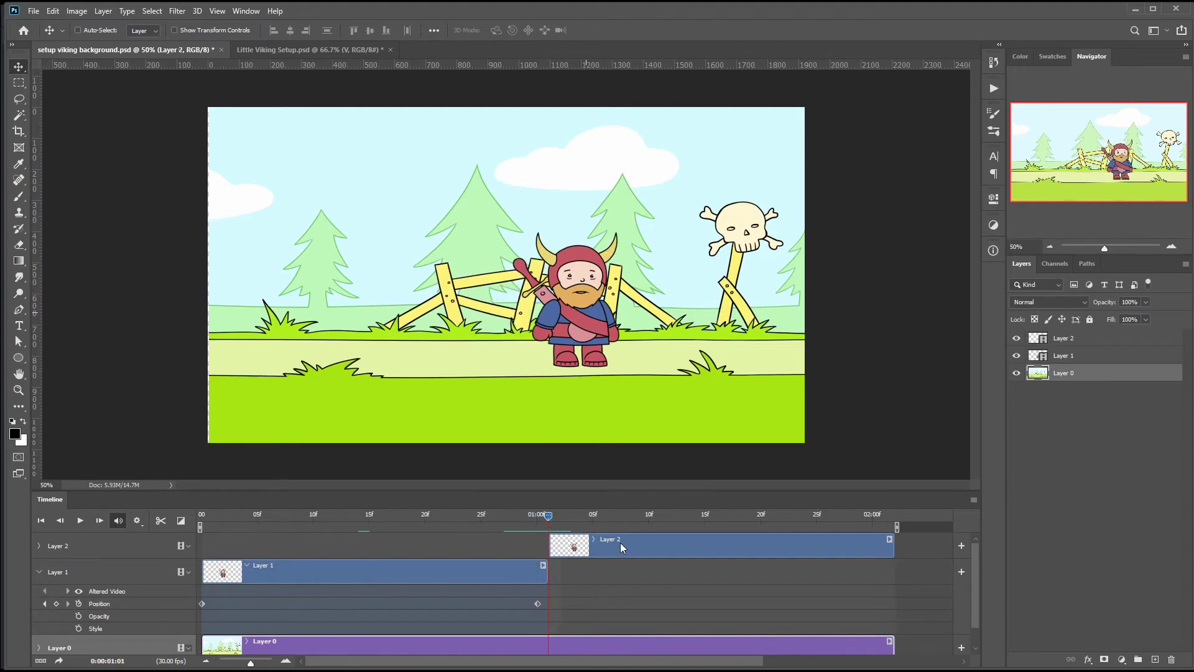
Step: Move the second viking left to line up with the first at the one-second transition
click(560, 542)
drag(582, 354, 555, 348)
mouse_move(520, 518)
mouse_down()
mouse_move(548, 519)
mouse_move(527, 519)
mouse_up()
drag(647, 516, 661, 516)
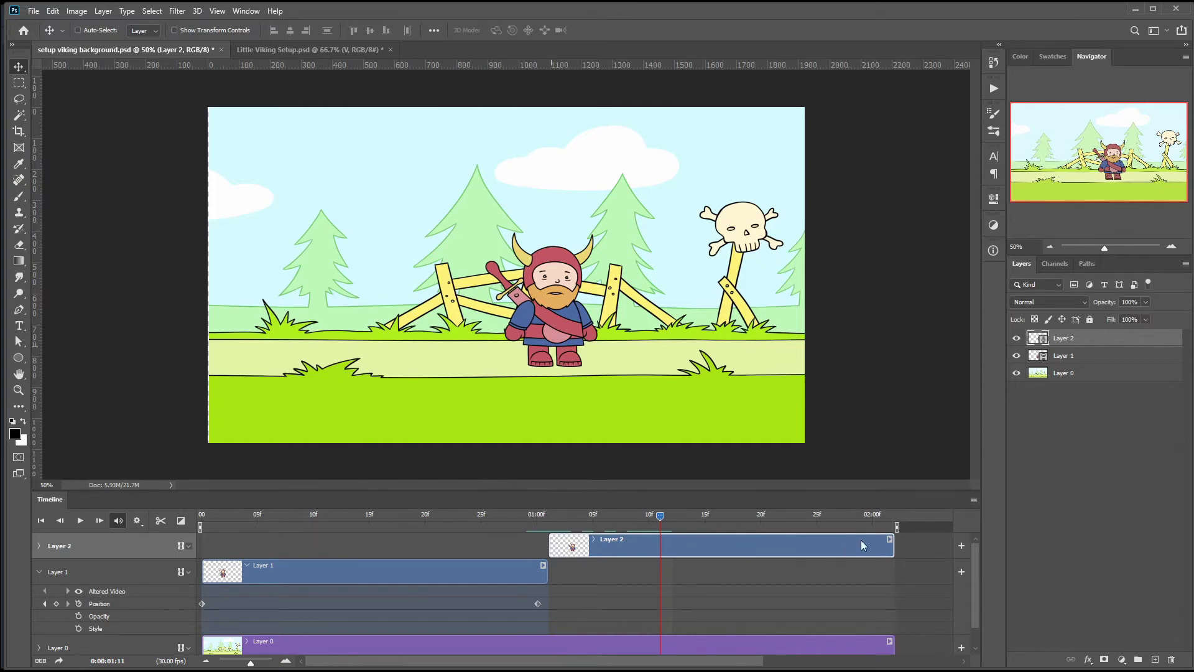
click(974, 500)
Step: Check that the timeline frame rate is 30 fps and cancel without changes
click(1011, 424)
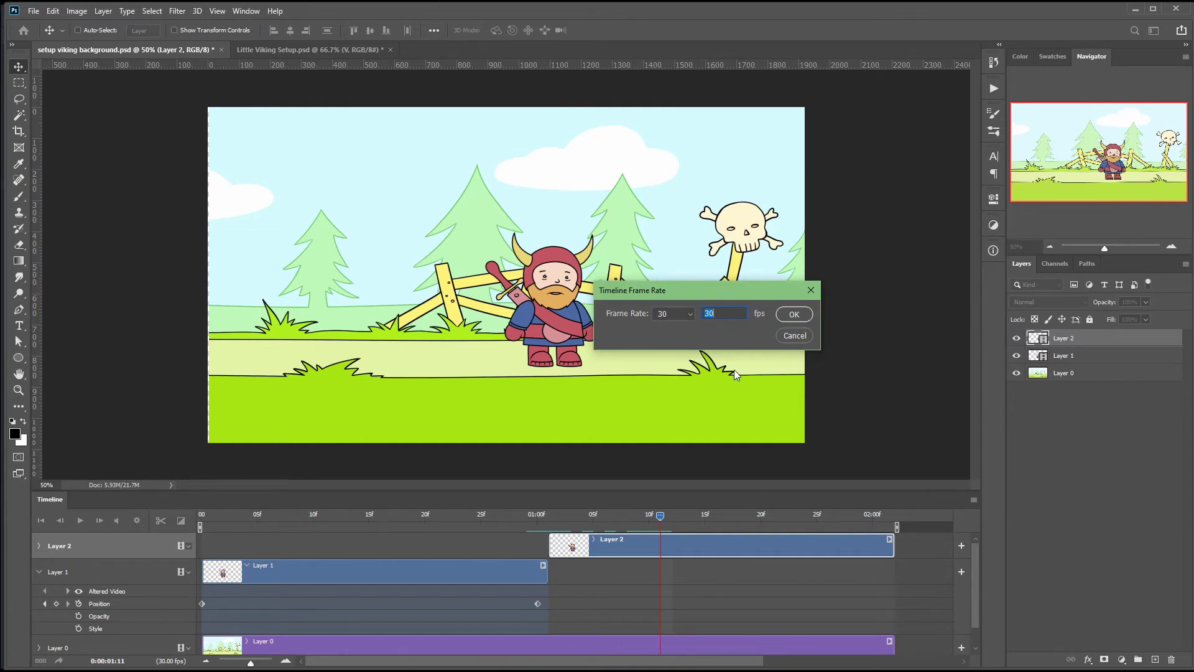
click(790, 335)
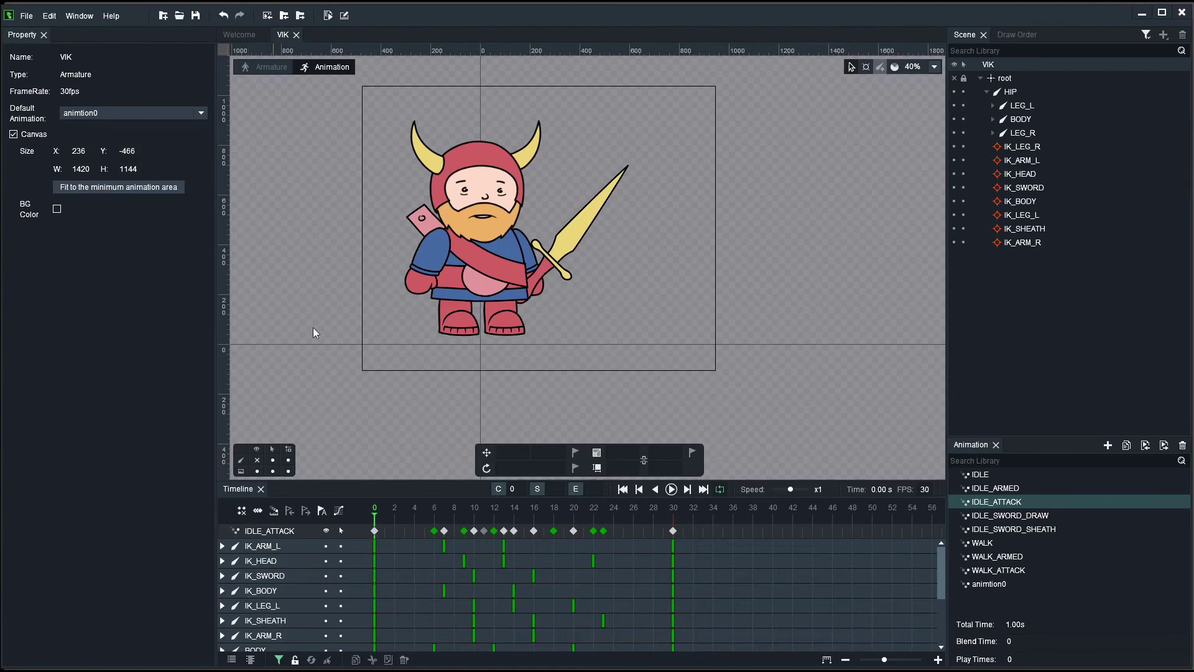
Step: Start a File > Export using DragonBones JSON data, version 5.5
click(26, 16)
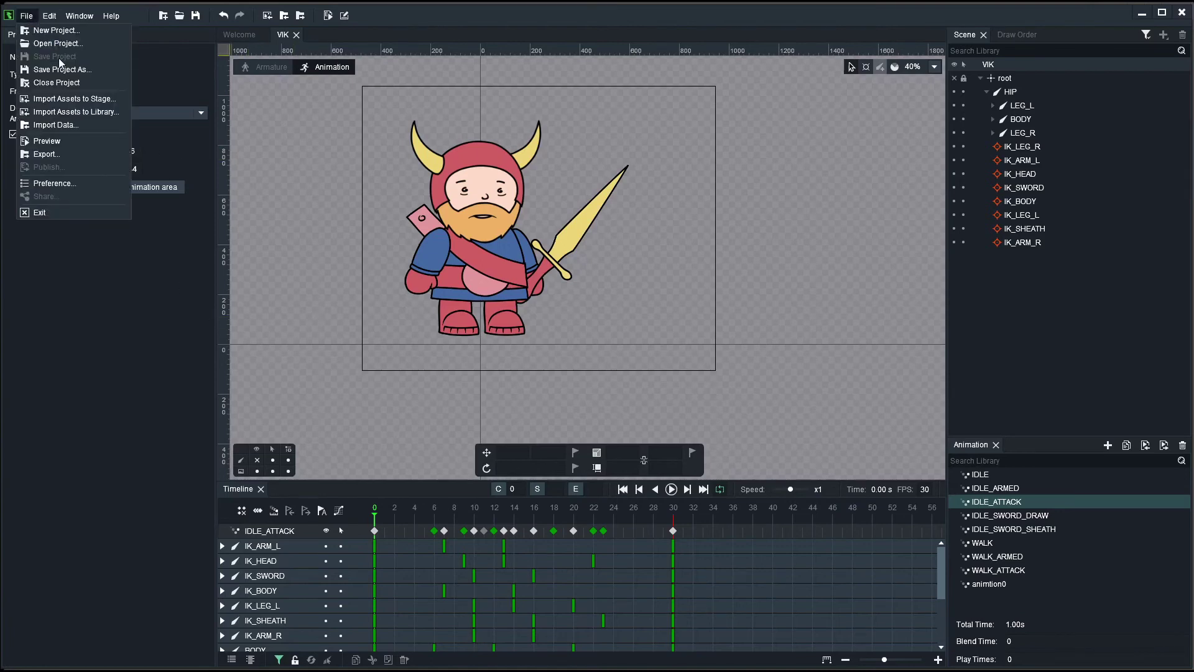
click(55, 154)
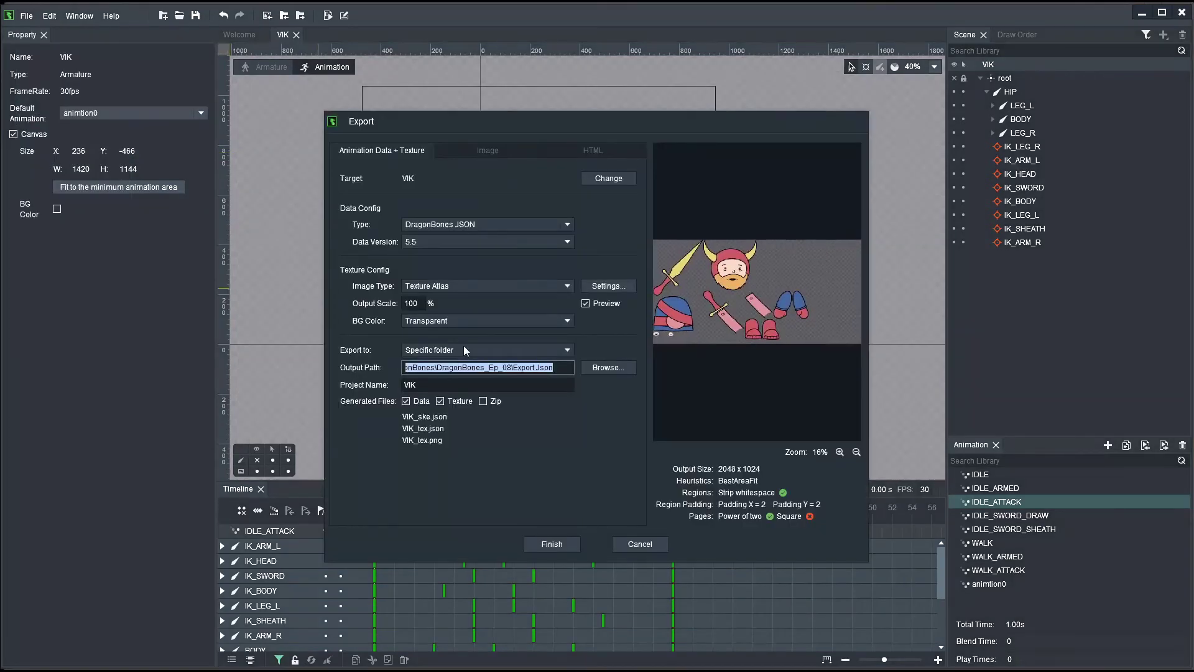
click(483, 223)
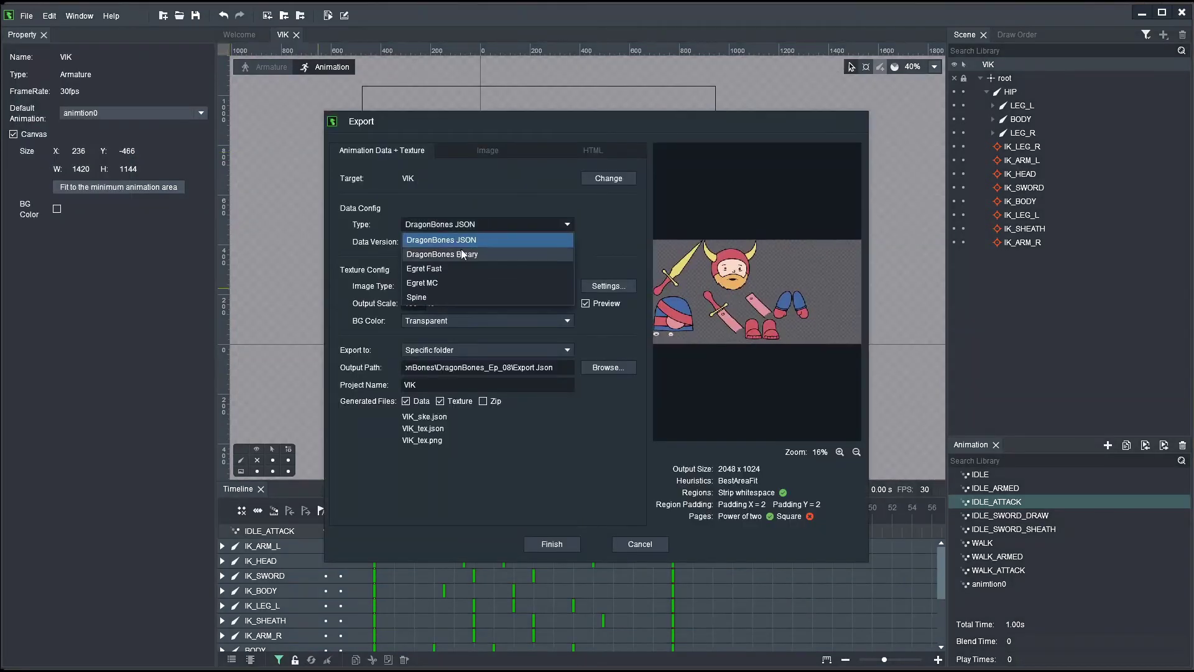
click(452, 241)
click(426, 242)
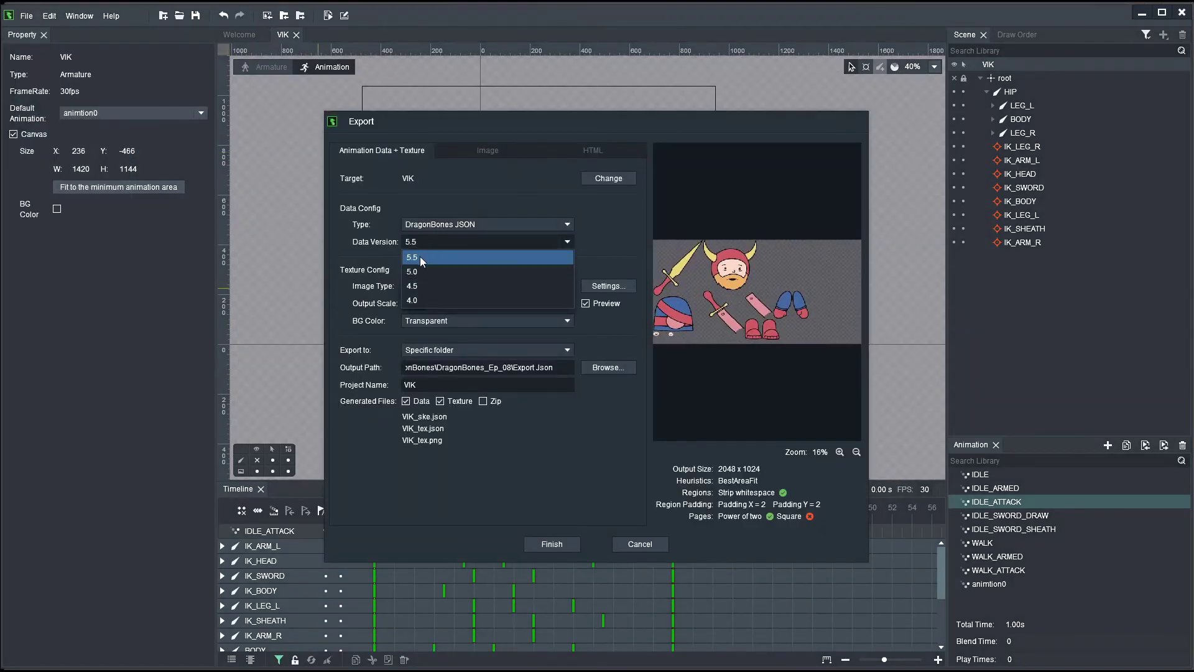
click(420, 256)
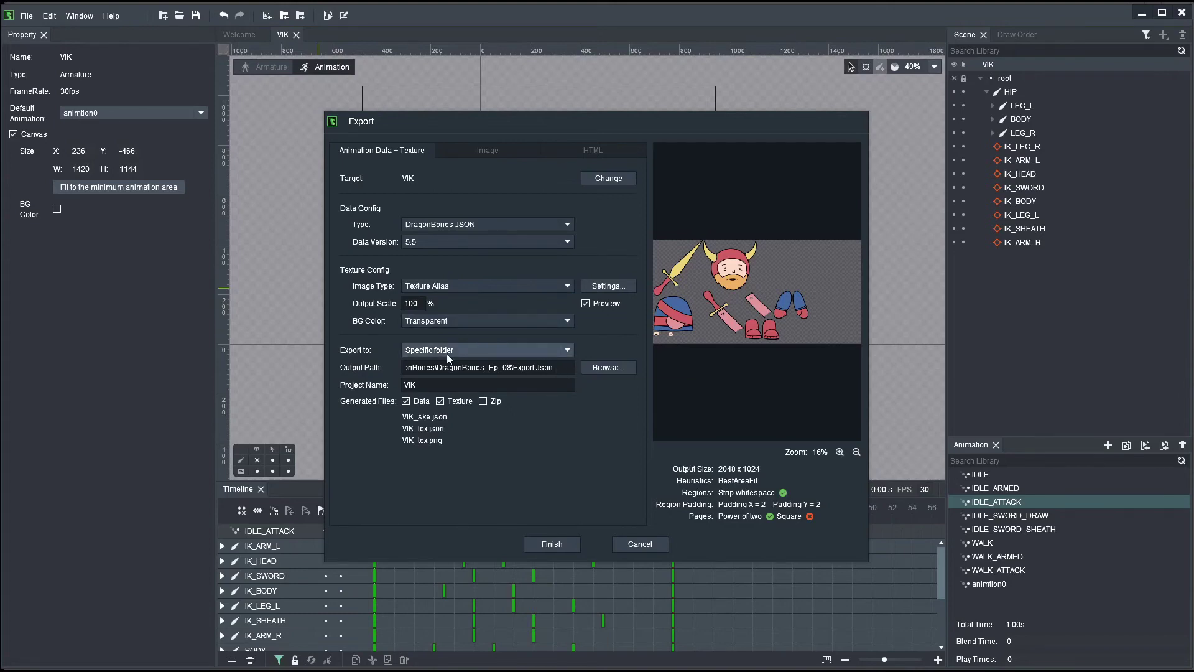
Step: Export VIK into the Export Json folder inside DragonBones_Ep_08
click(600, 367)
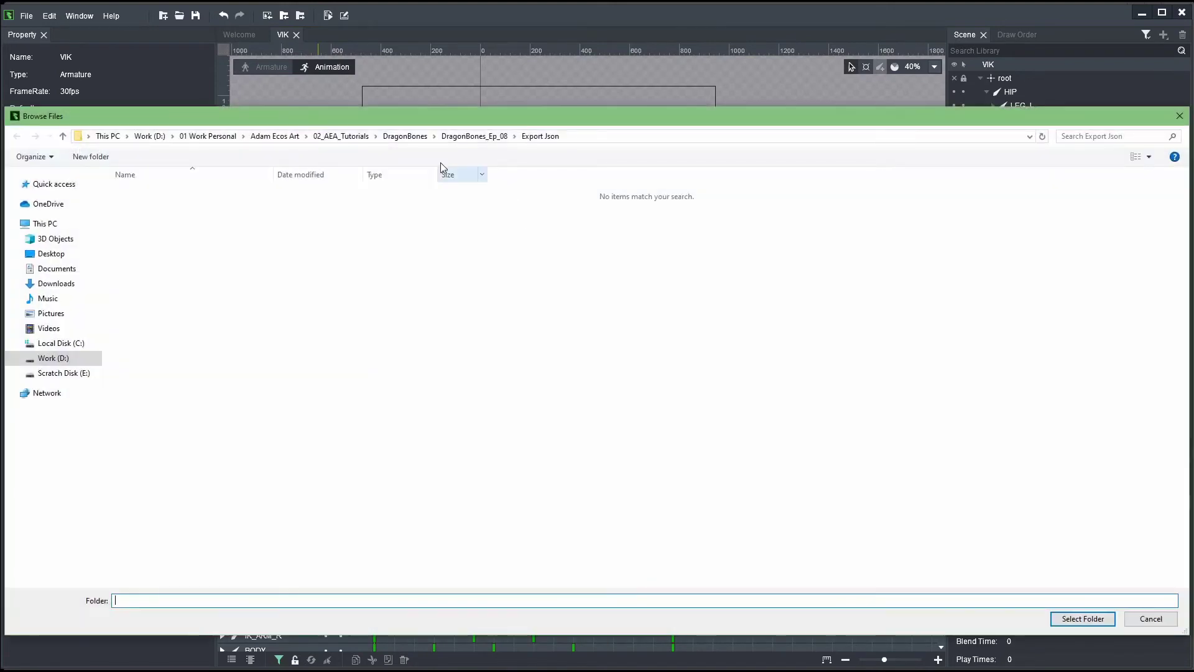
click(474, 136)
double_click(154, 220)
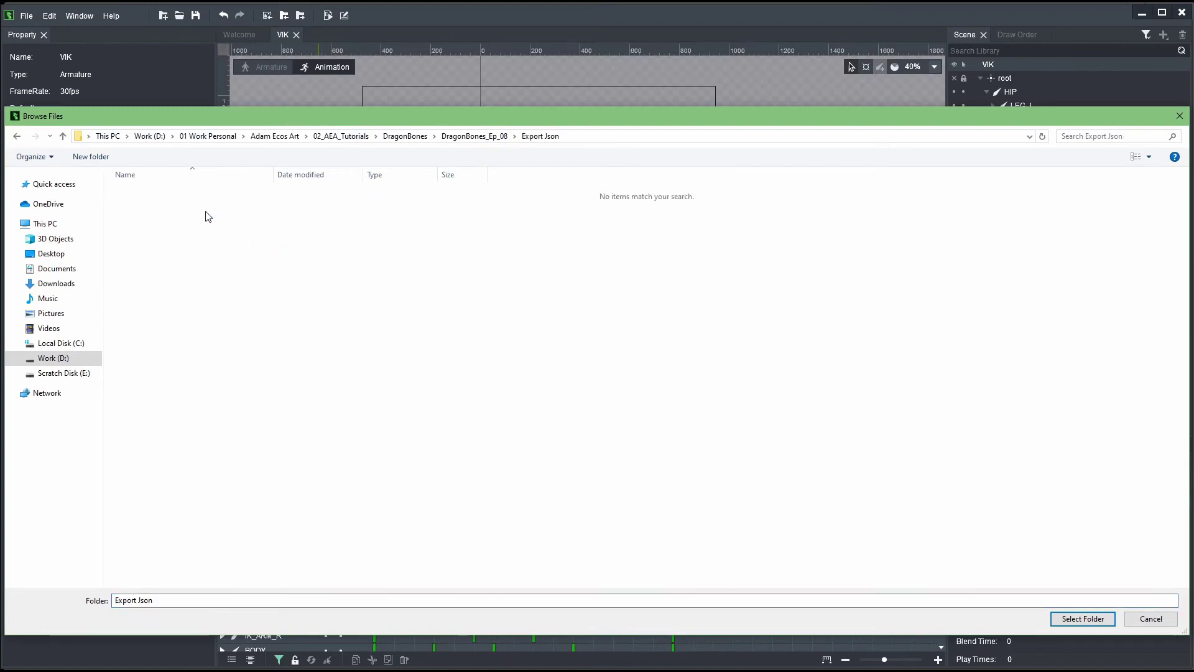
key(Return)
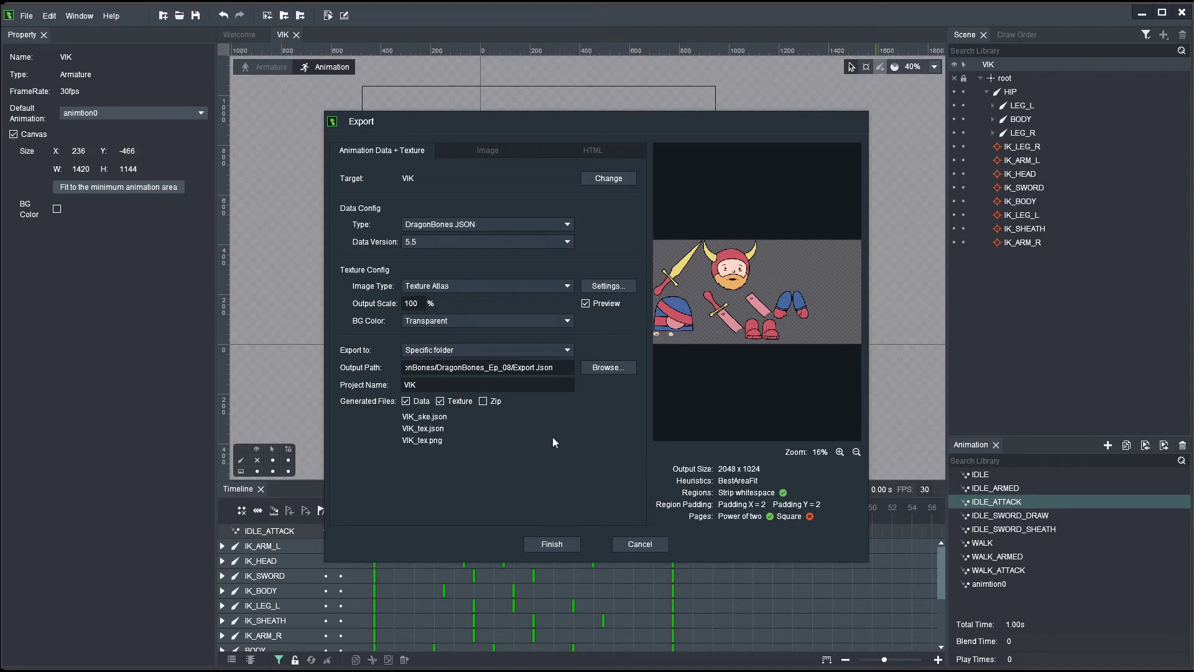
click(551, 544)
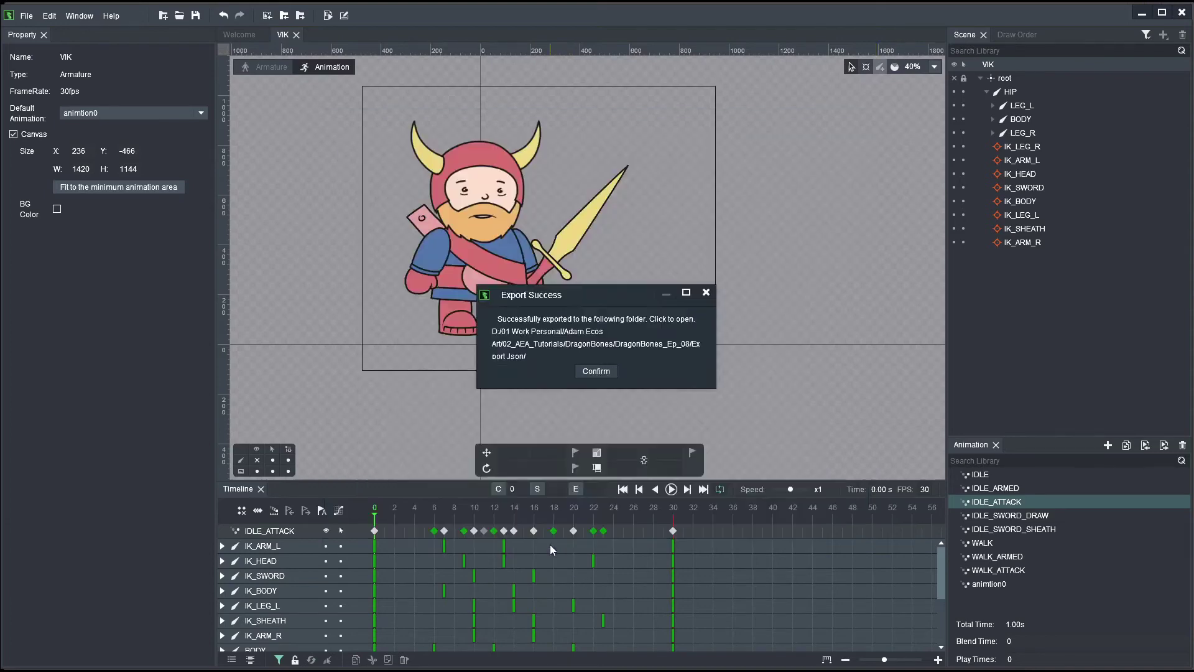
Step: Dismiss the Export Success message
click(594, 373)
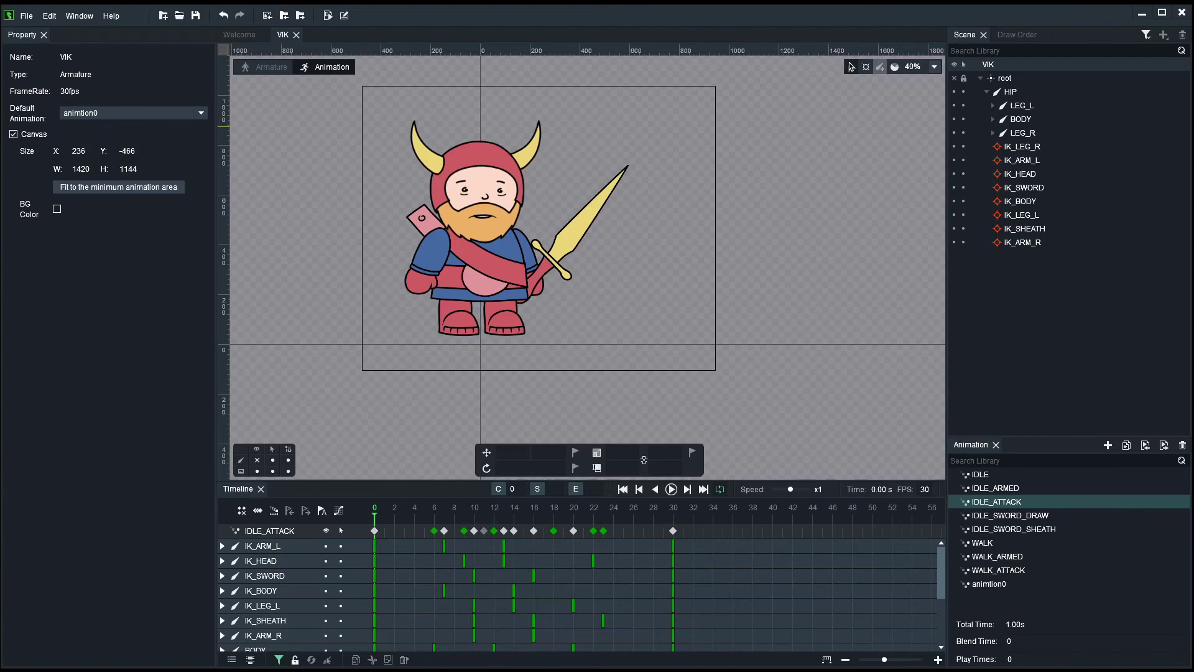
Step: Switch to Unity and resize its window
key(alt+Tab)
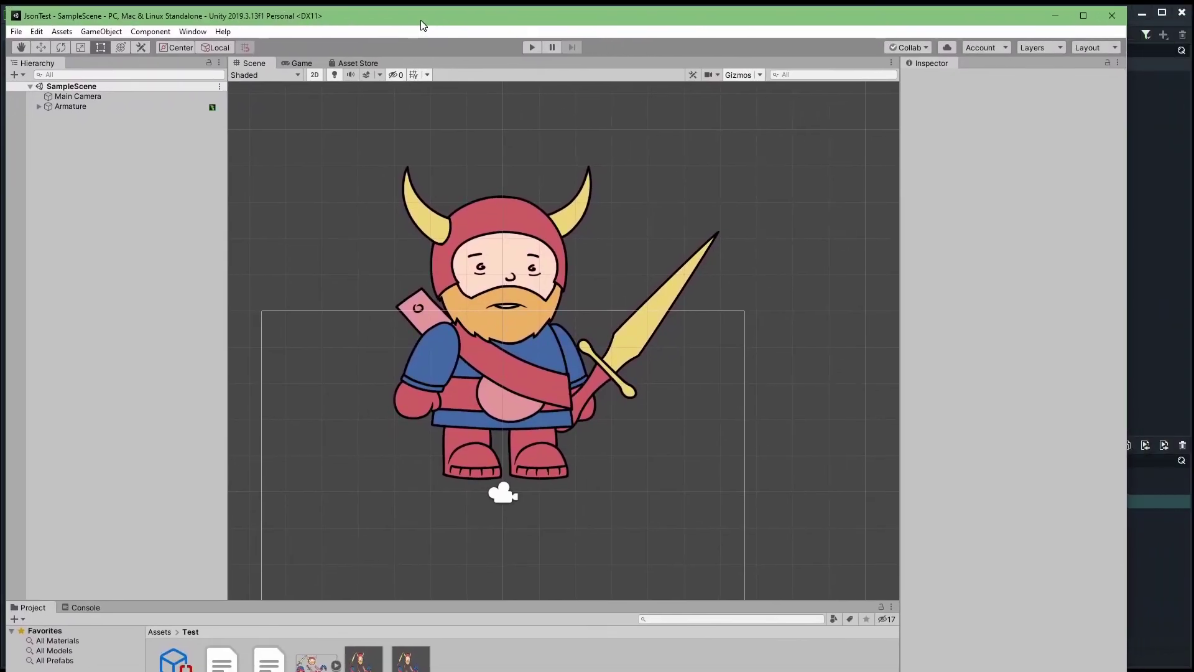
drag(1142, 139, 1191, 174)
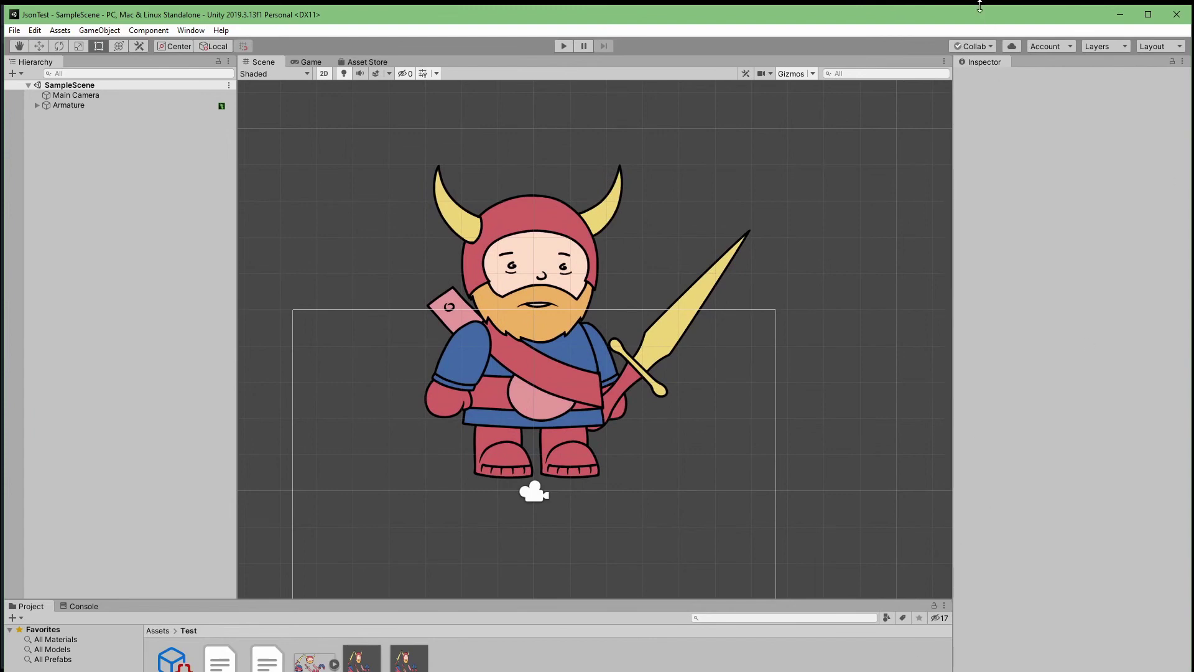
drag(980, 6, 957, 24)
drag(1002, 593, 1009, 667)
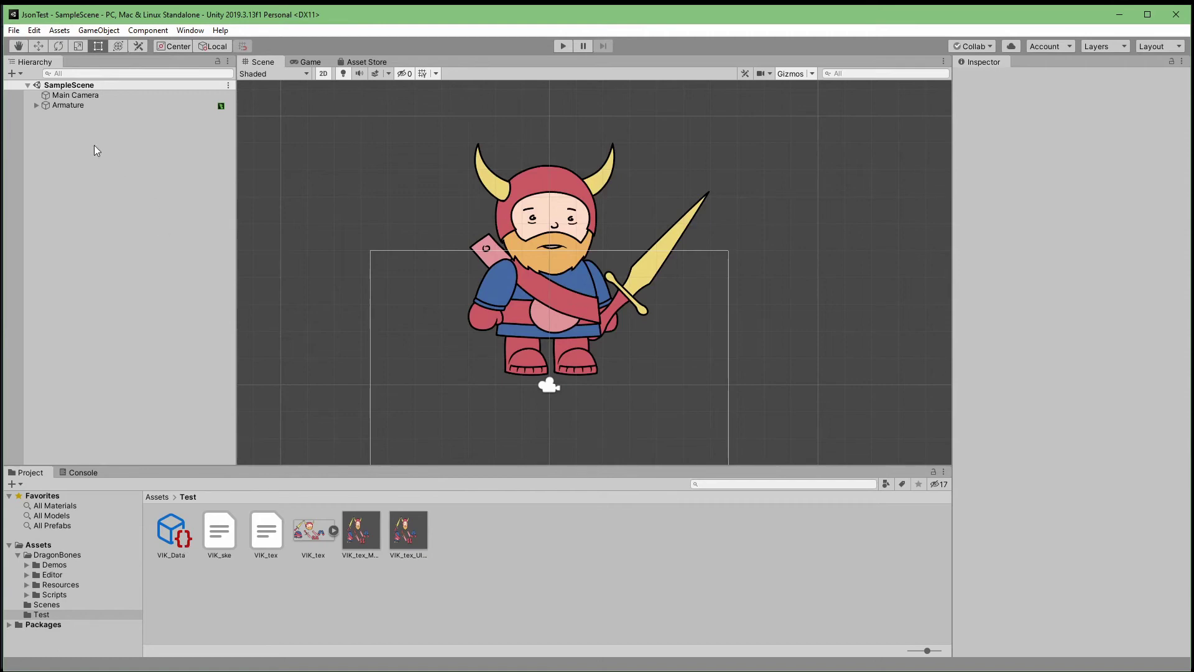
Step: Set the Armature's Animation dropdown to <None> and look over the Viking in the scene
click(53, 104)
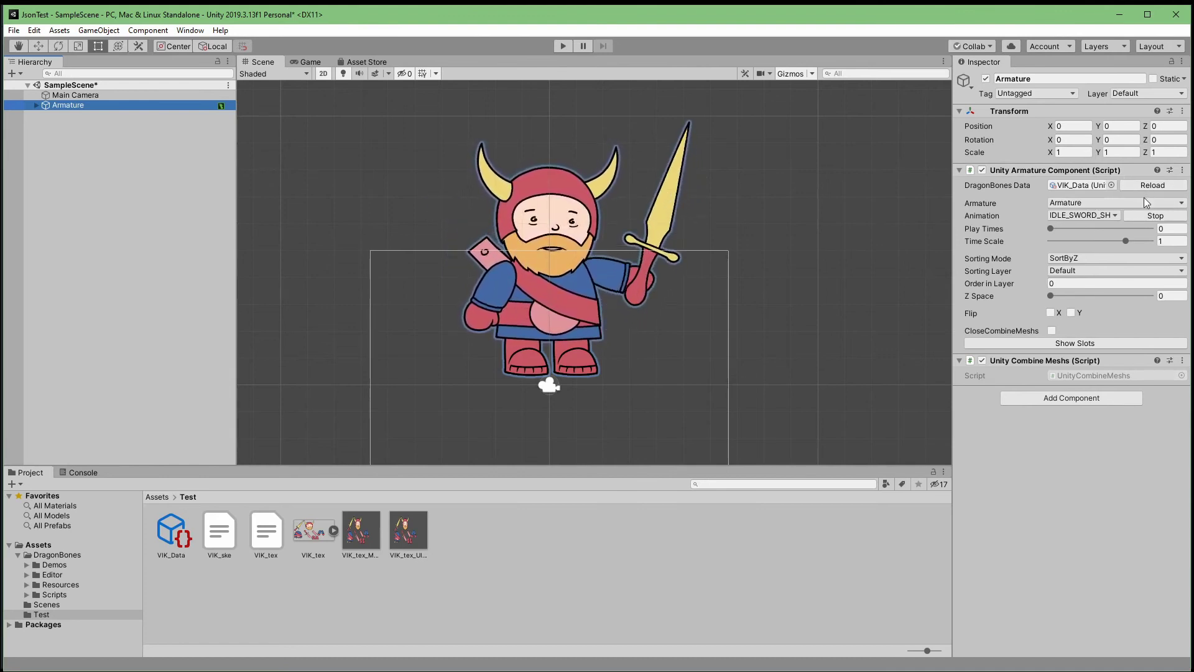
click(1113, 216)
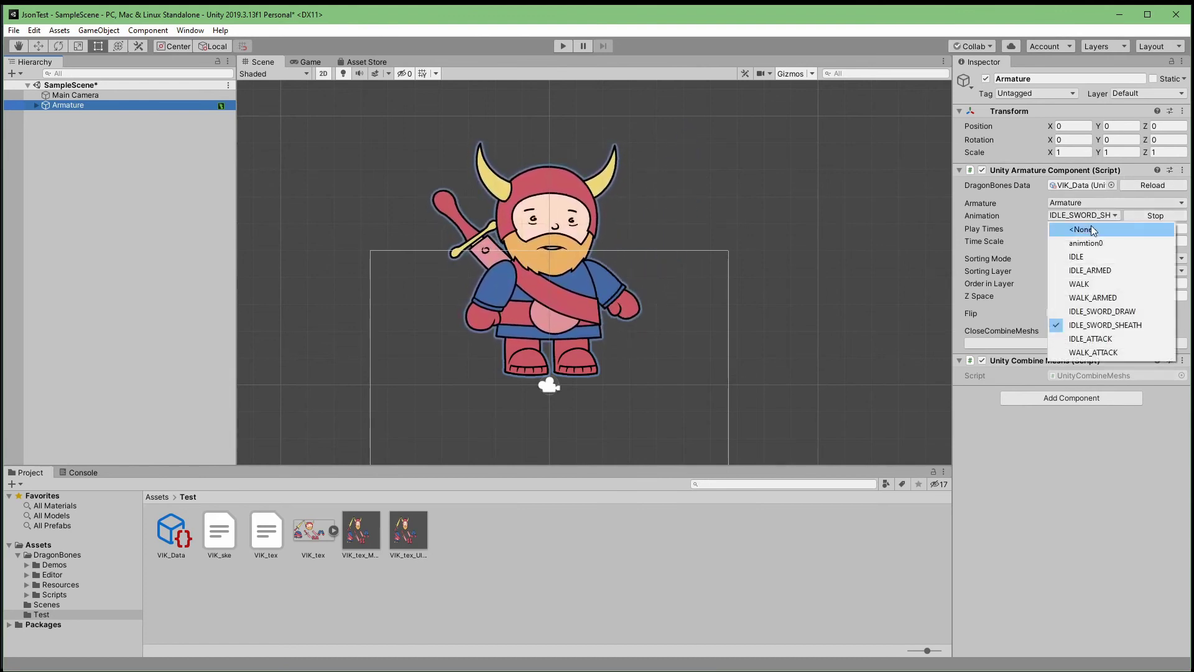
click(1093, 230)
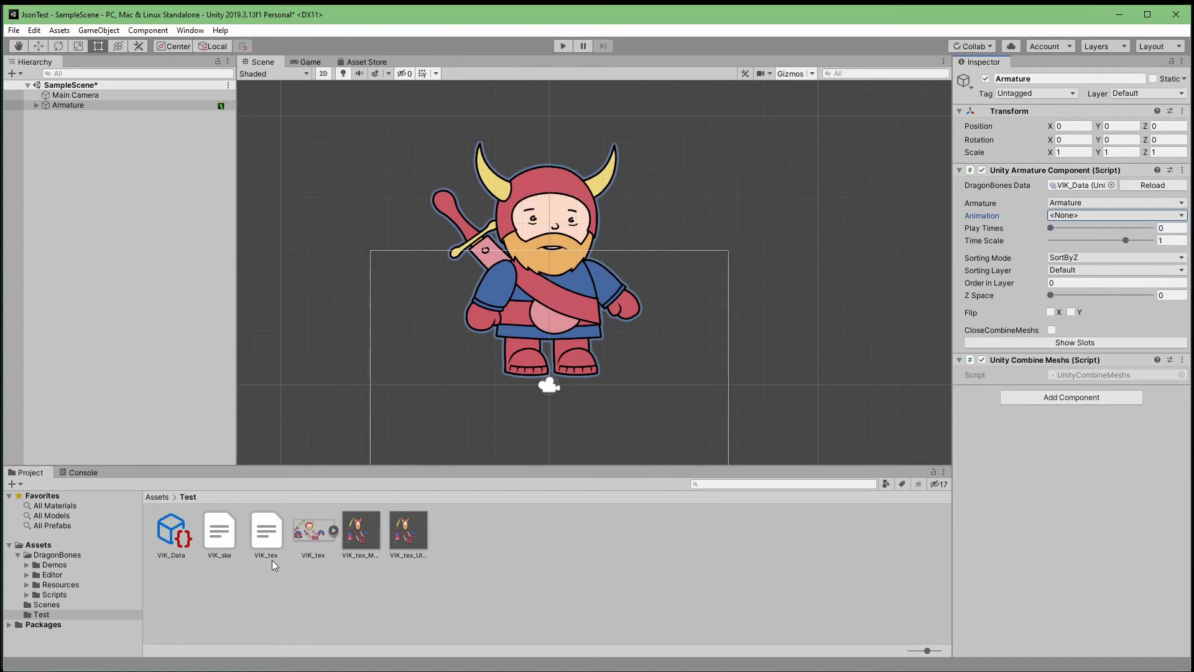
click(333, 530)
click(332, 530)
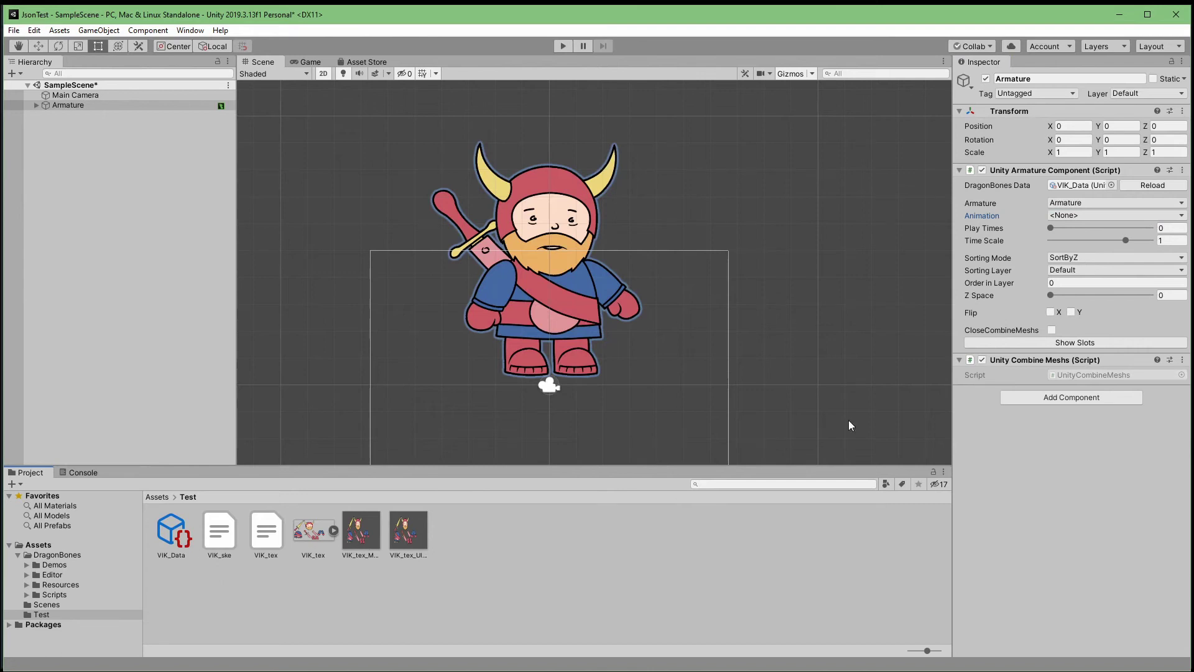
scroll(628, 259, up, 2)
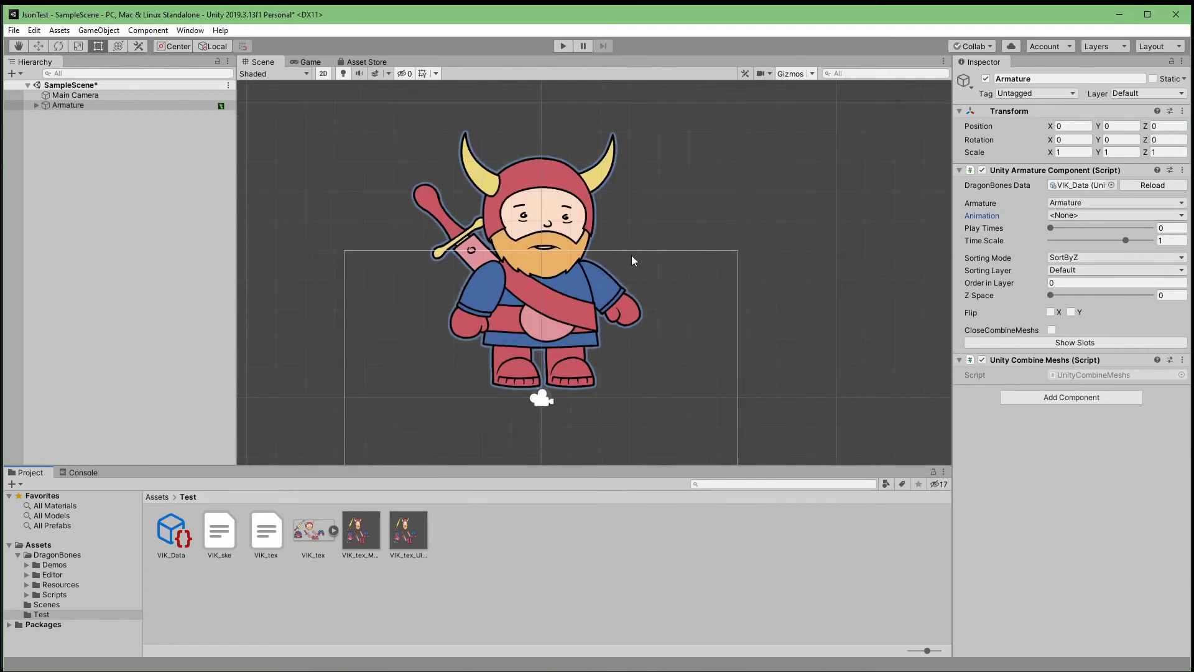
drag(705, 309, 704, 298)
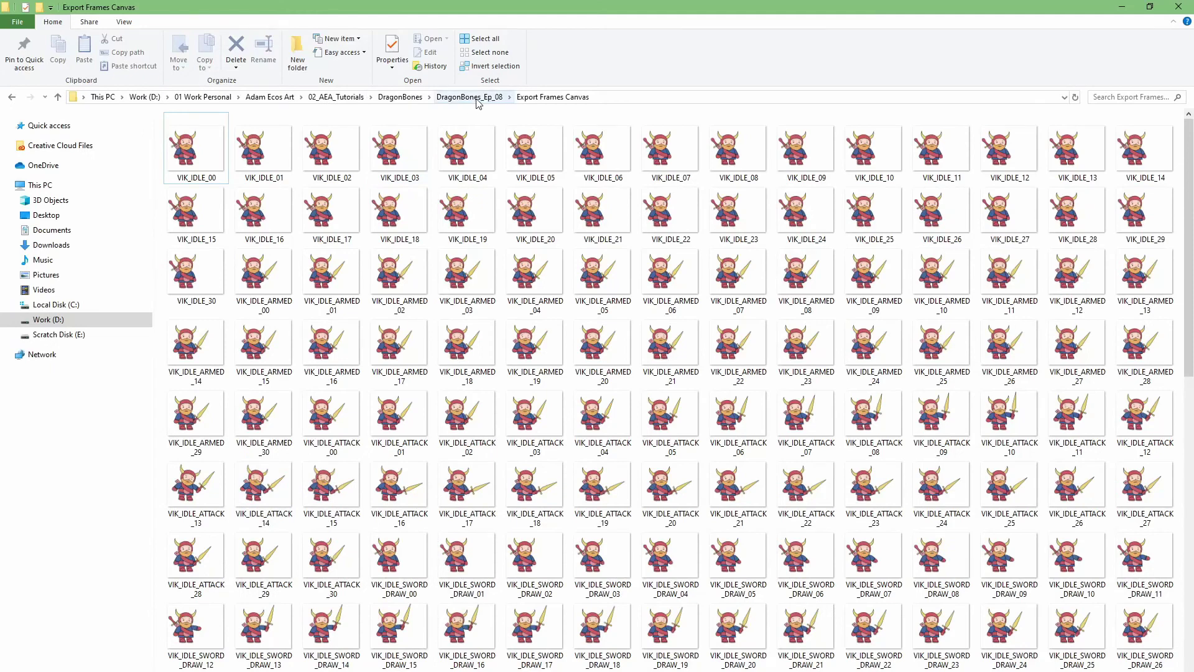
click(474, 97)
double_click(214, 161)
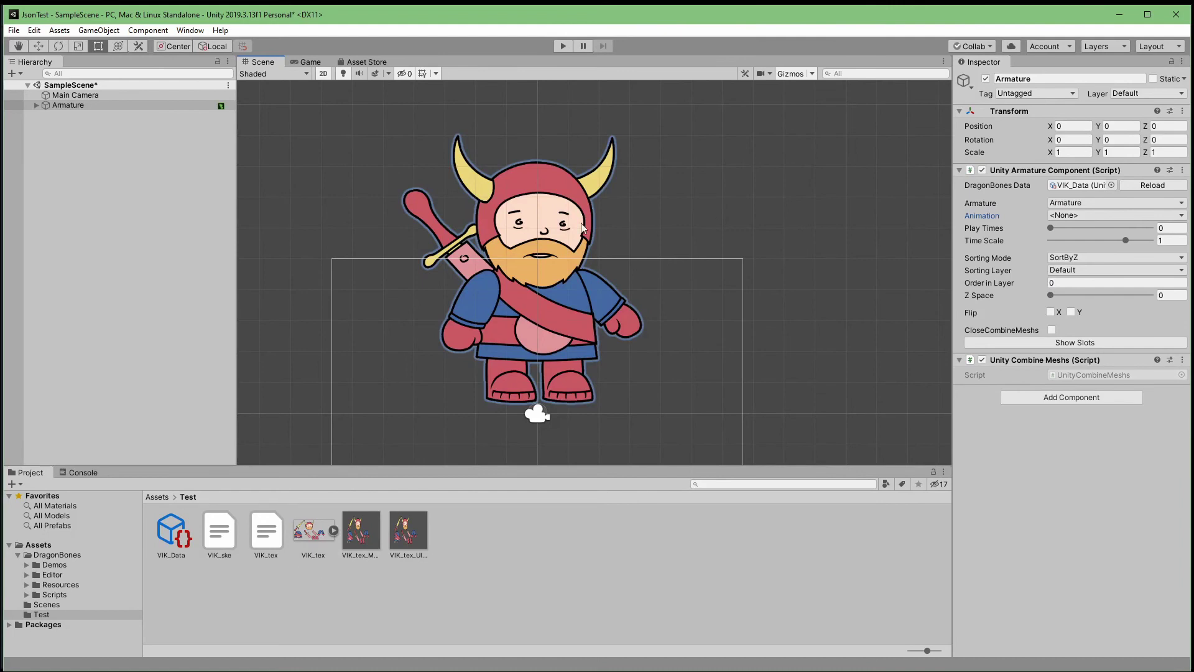
Step: Play the IDLE, WALK and IDLE_ARMED animations on the Armature in turn
click(1066, 215)
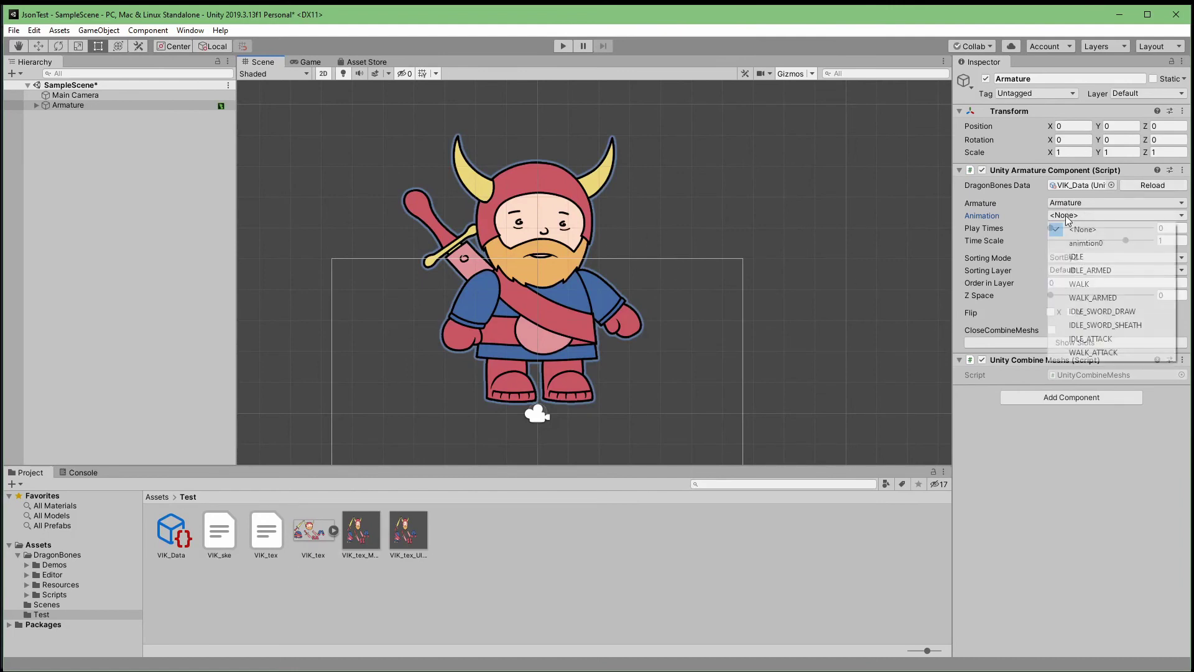
click(1081, 252)
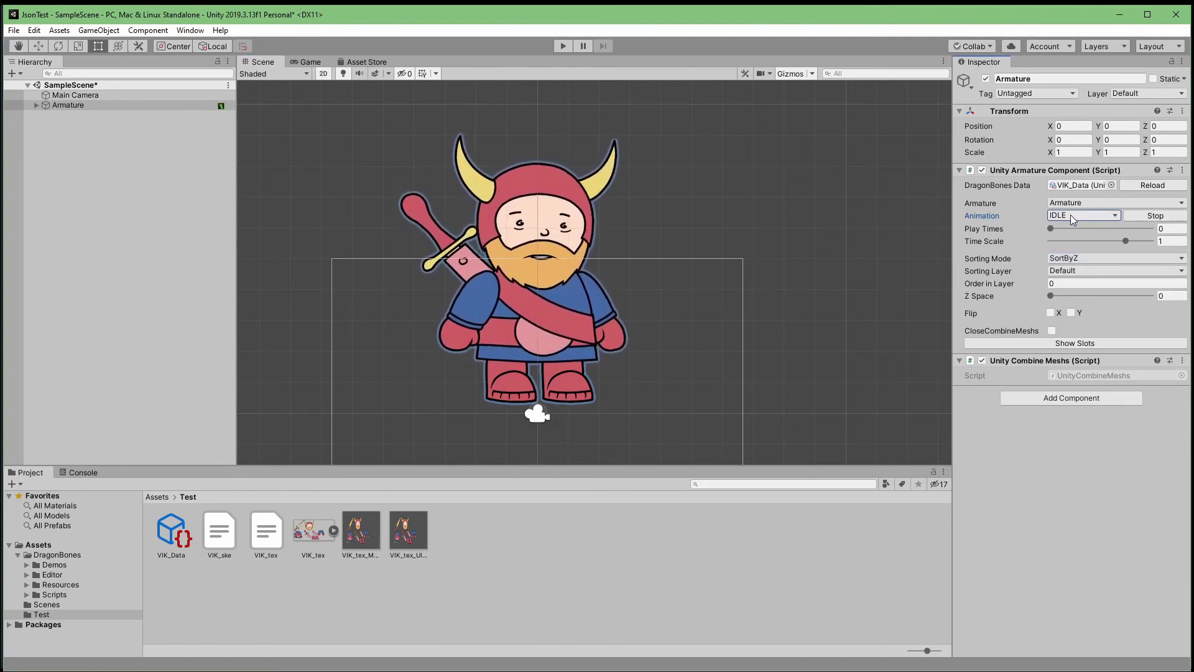
click(1070, 214)
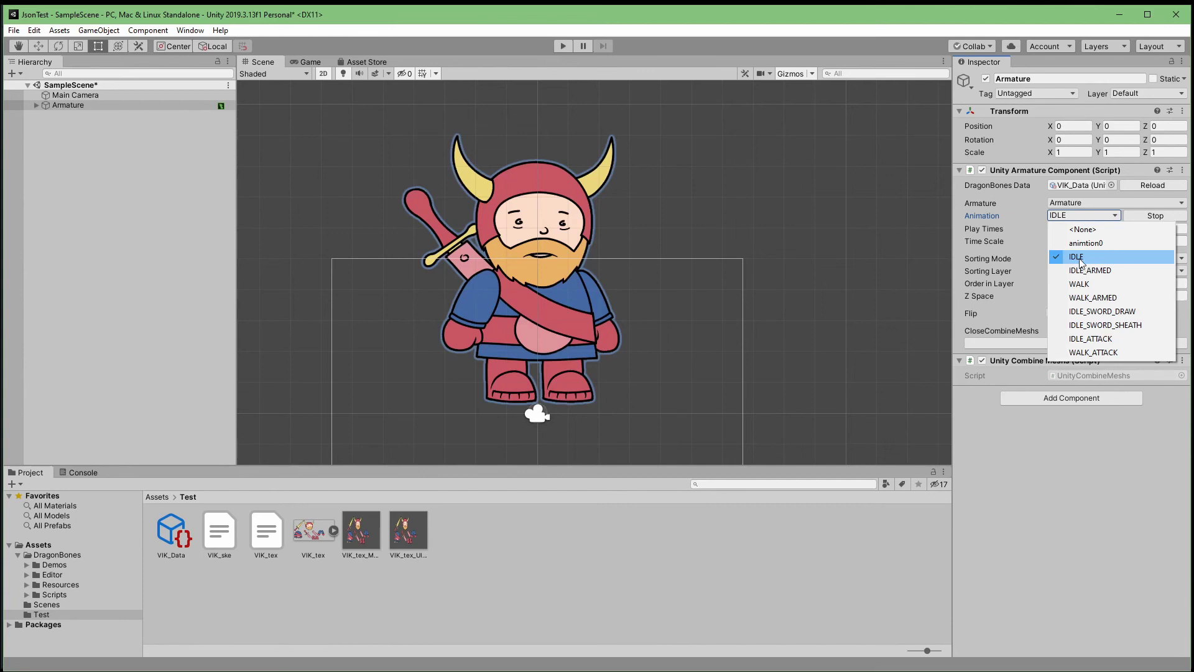
click(1080, 259)
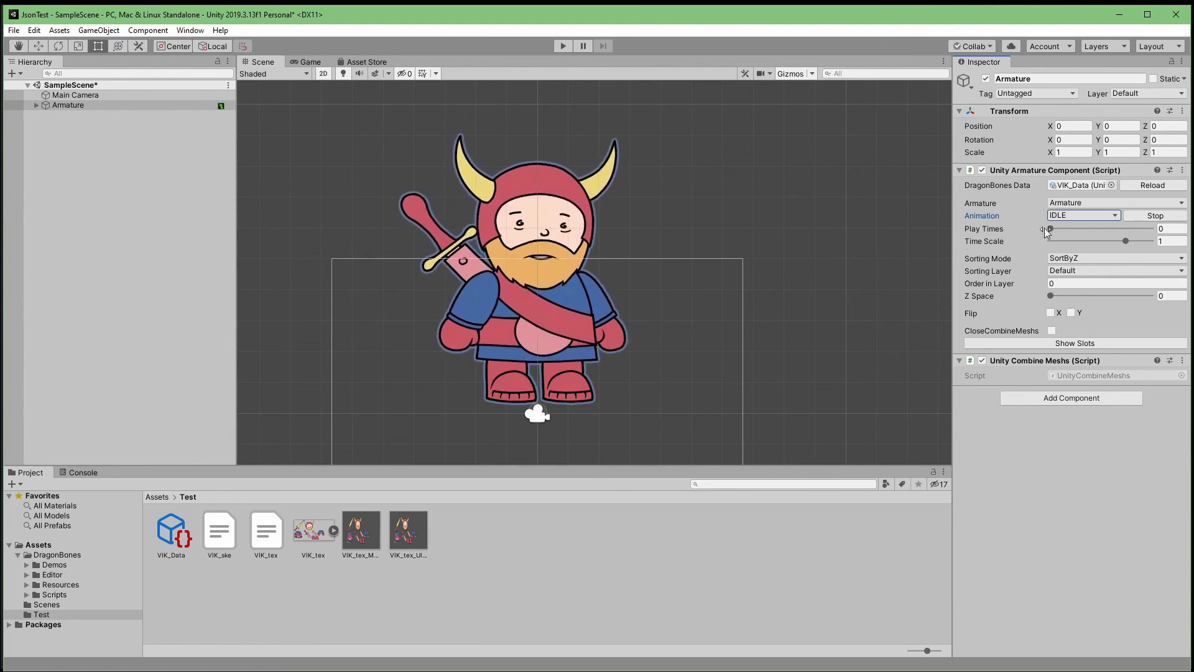
click(1079, 214)
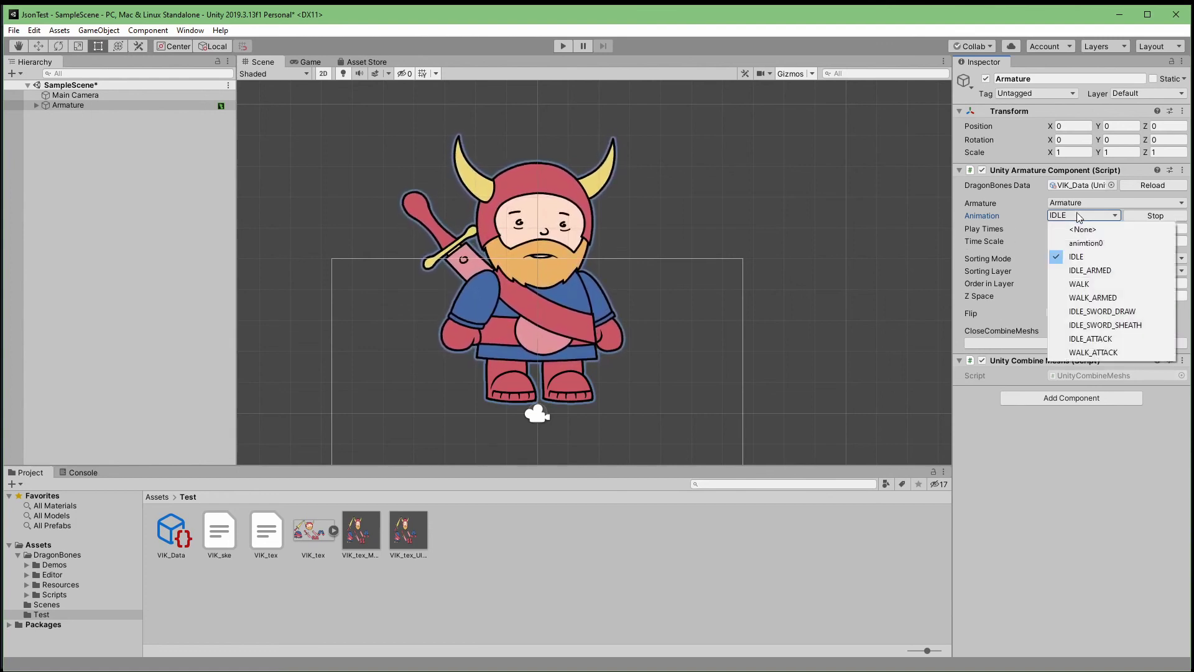
click(1079, 284)
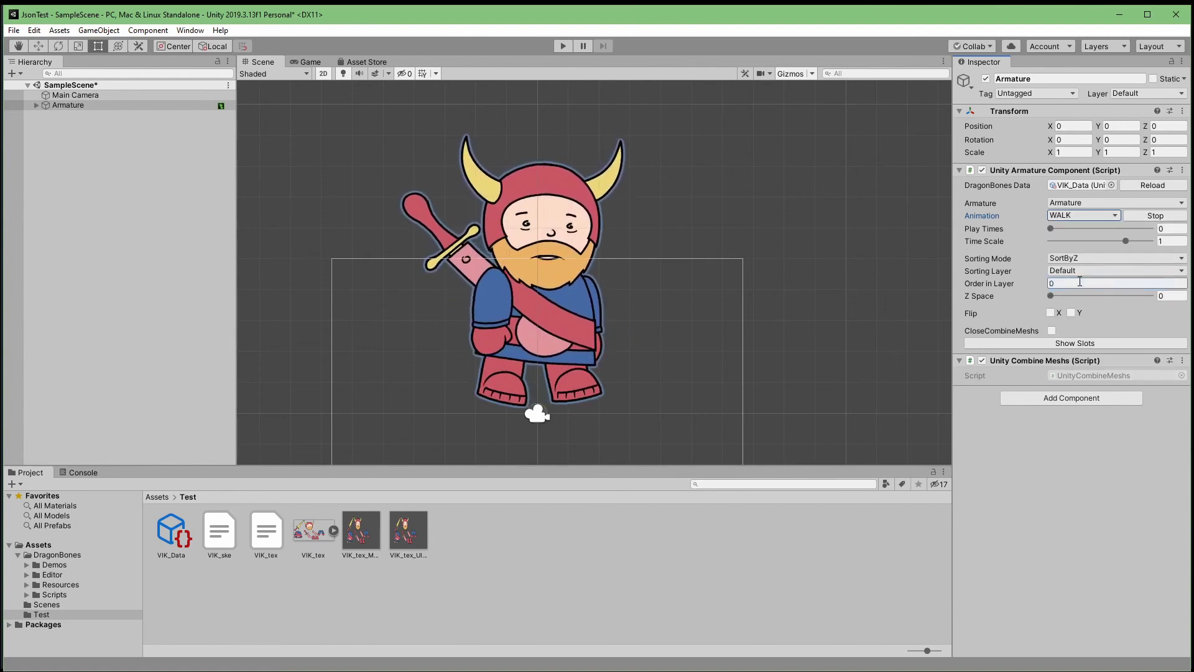
click(1074, 218)
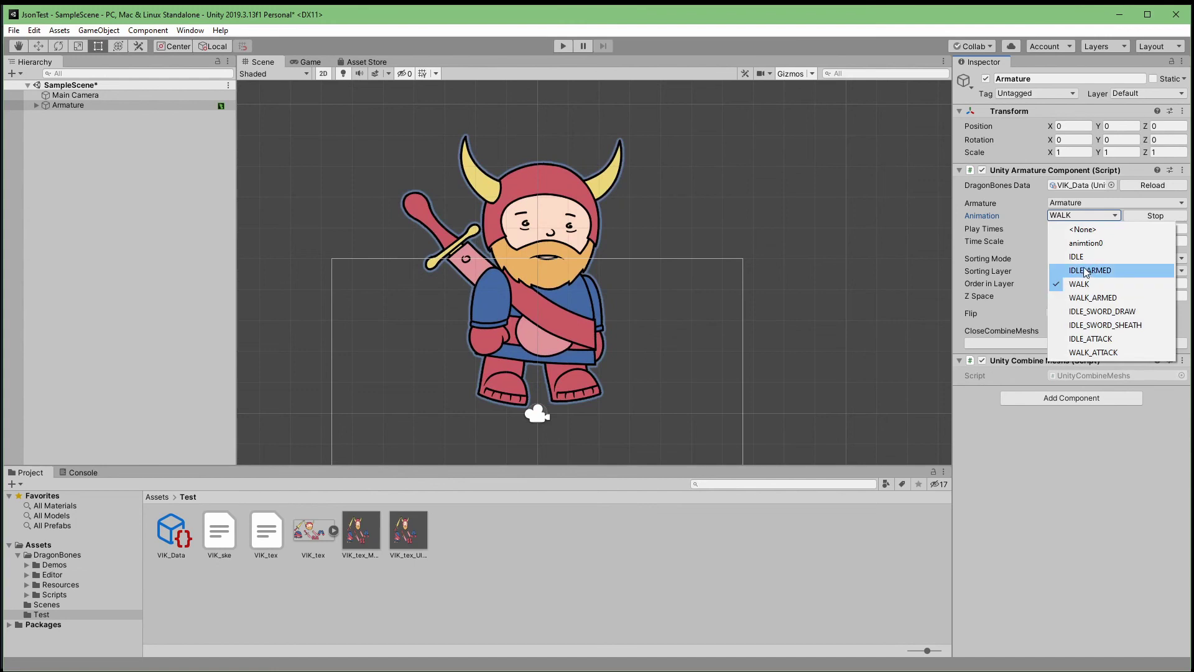
click(1087, 272)
Step: Play WALK_ARMED, IDLE_SWORD_DRAW and IDLE_SWORD_SHEATH, then speed up the time scale
click(1085, 215)
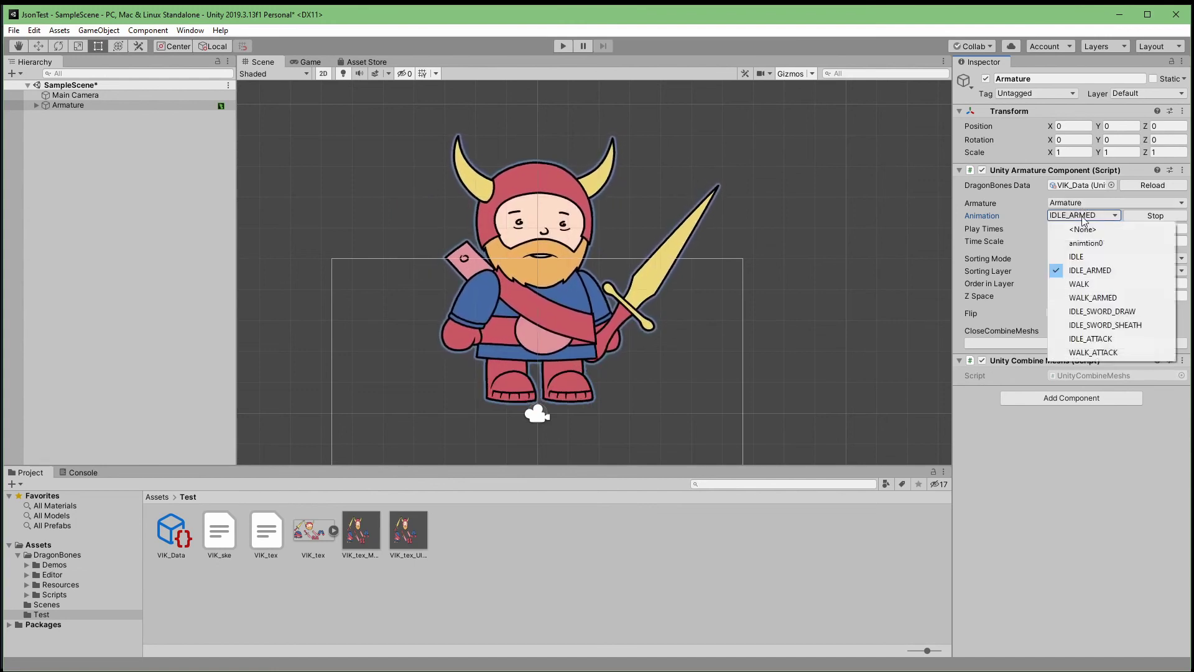
click(1089, 298)
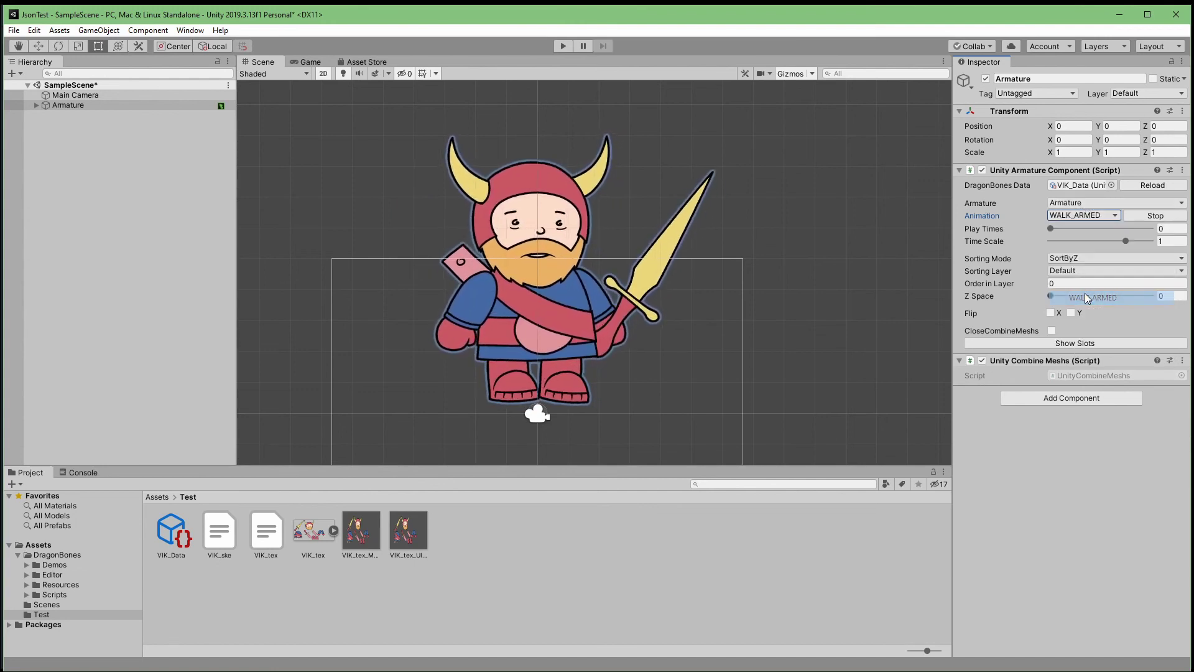
click(1082, 218)
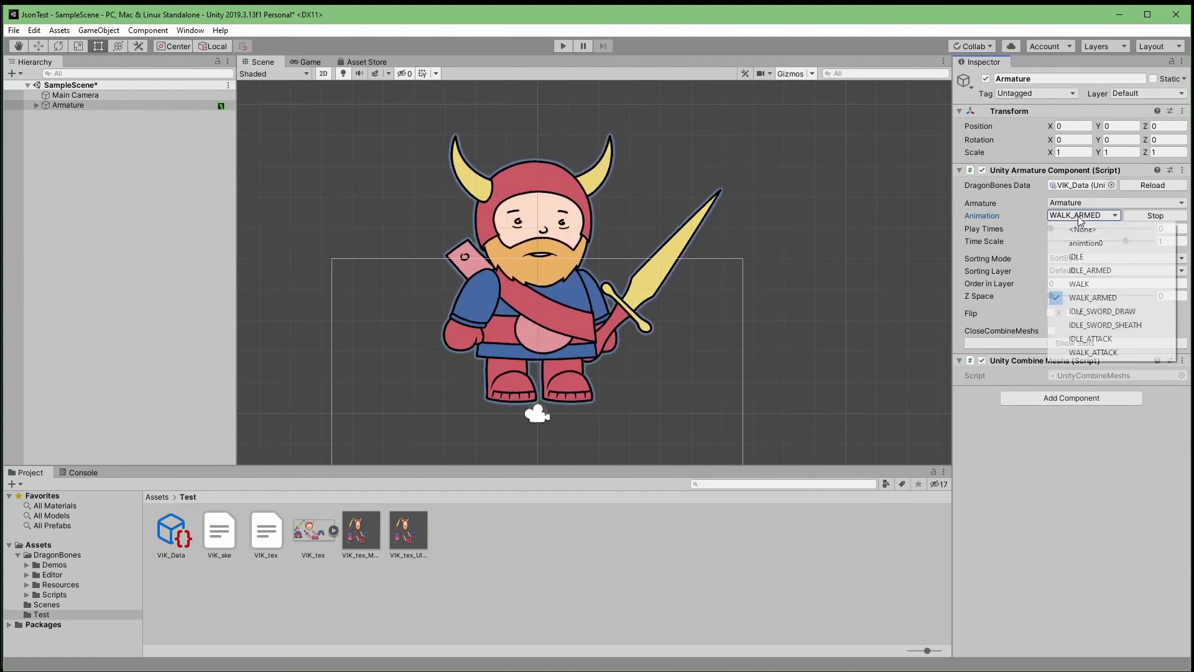
click(1085, 311)
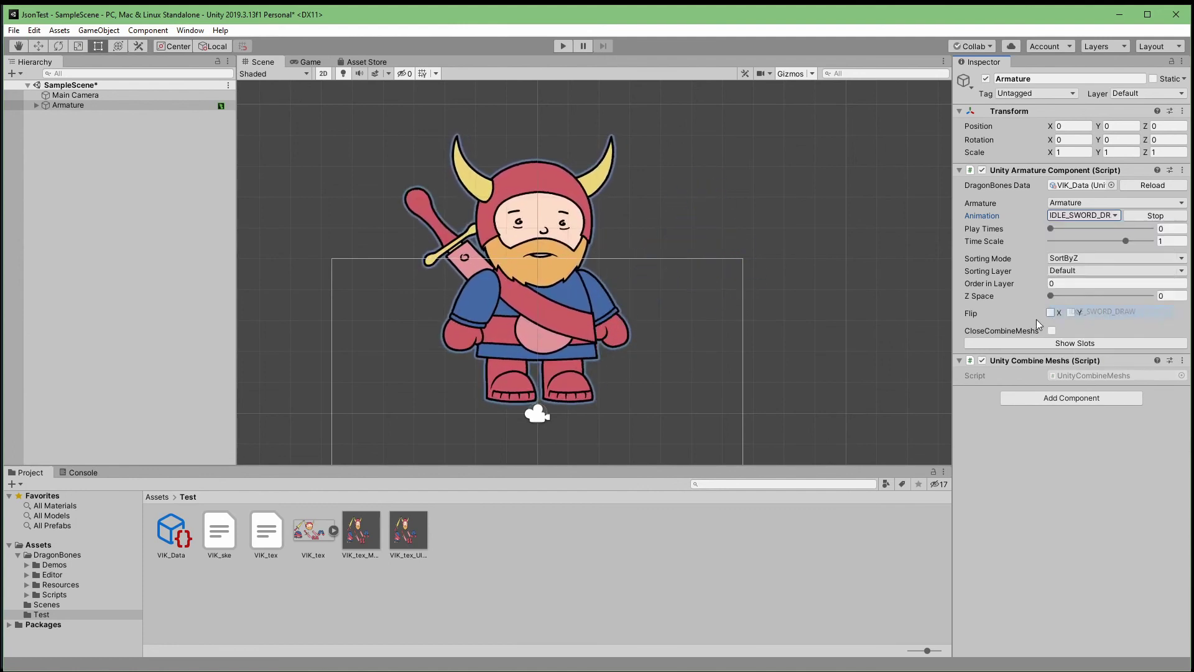
click(1082, 216)
click(1094, 323)
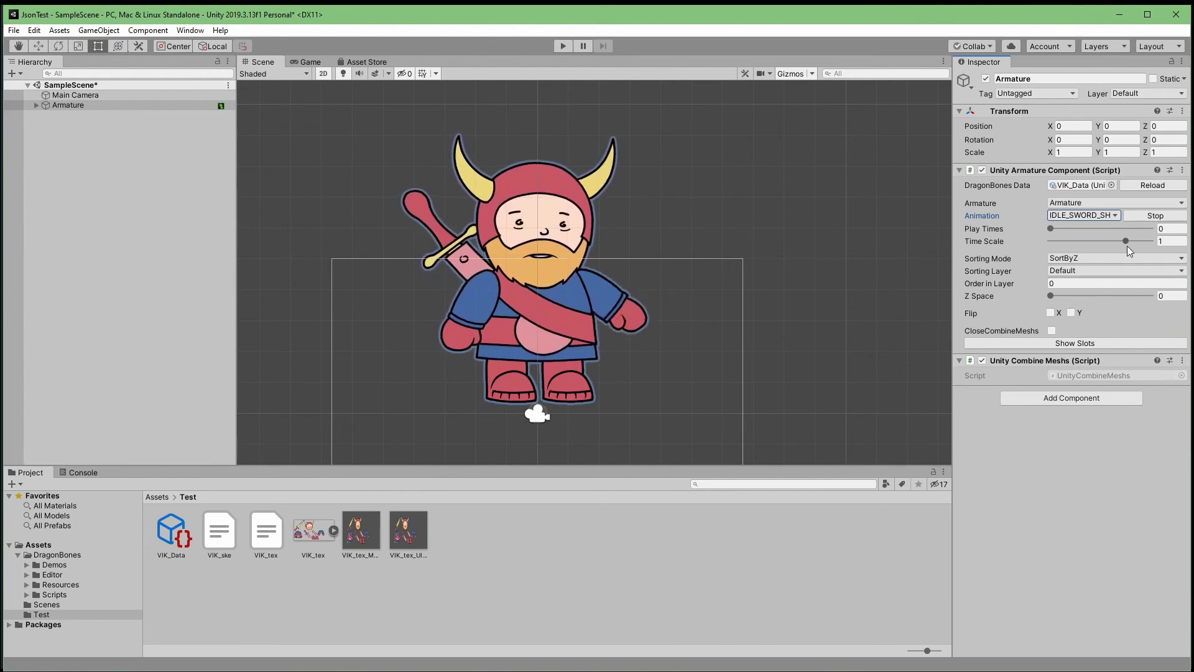
drag(1126, 242, 1141, 243)
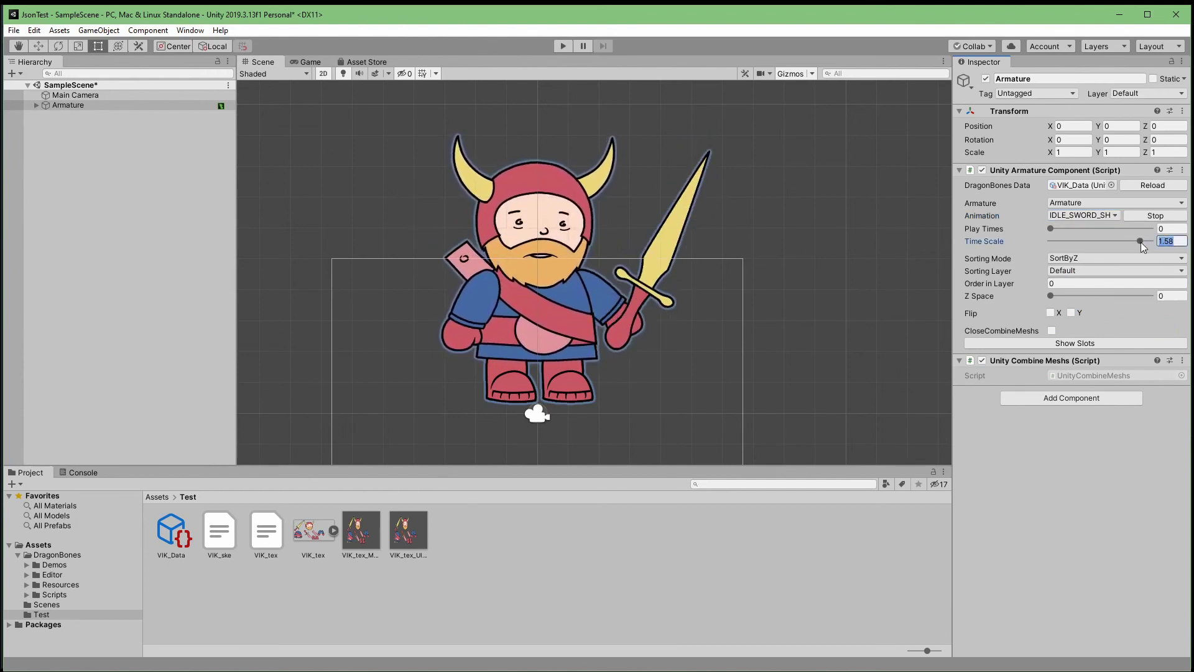
Step: Play IDLE_ATTACK, then switch to WALK_ATTACK
click(1085, 215)
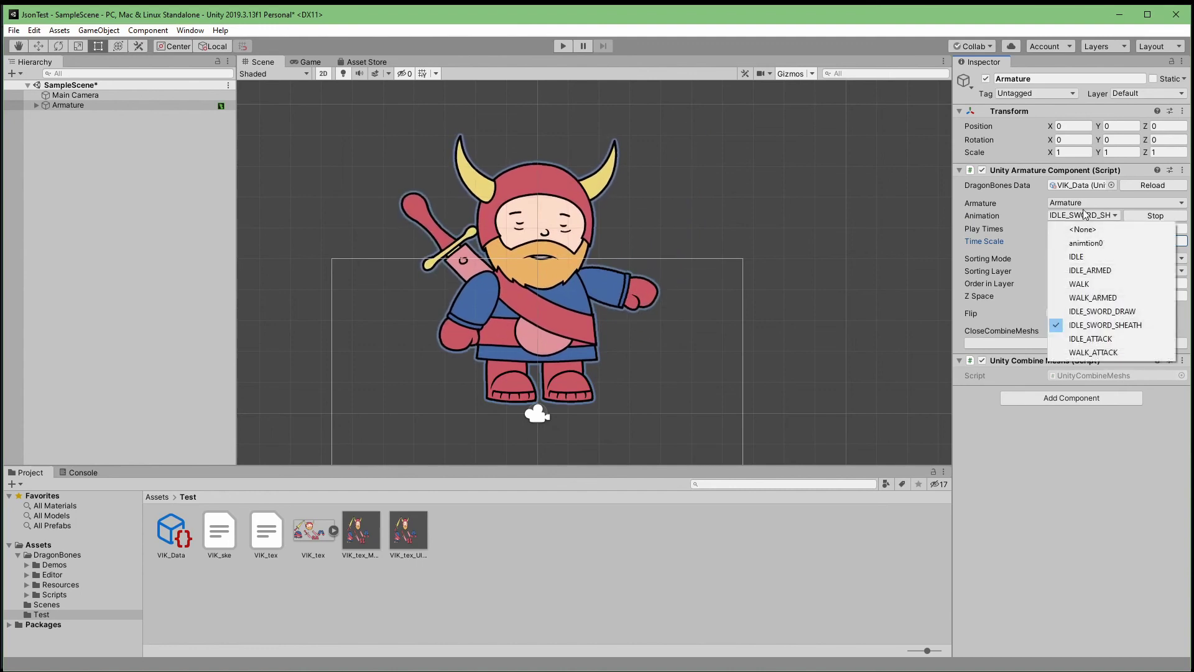
click(1089, 341)
click(1085, 215)
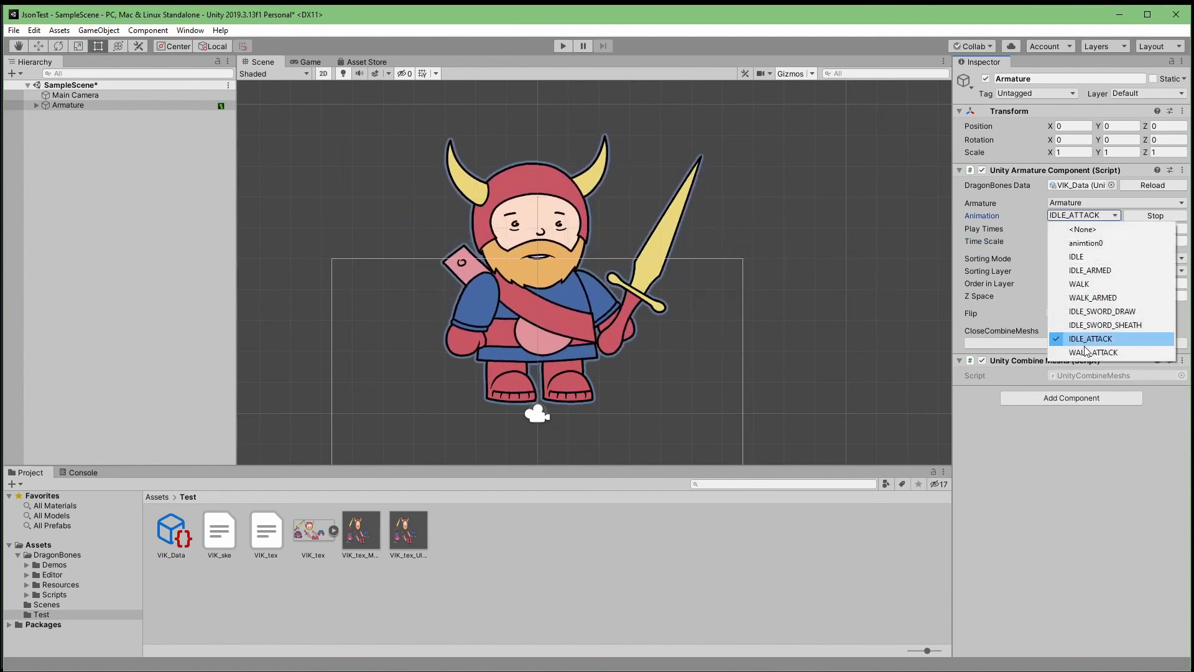
click(1086, 351)
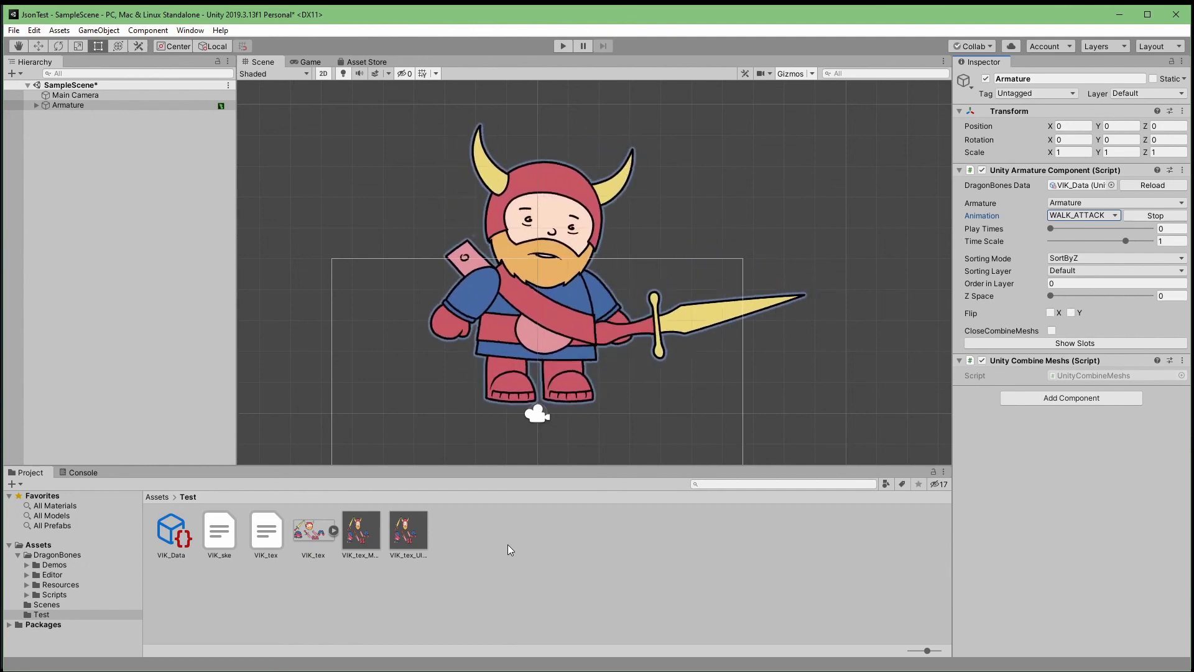
Step: Pick IDLE from the Inspector's Animation dropdown and zoom the Scene view to watch the Viking idle
scroll(545, 367, up, 2)
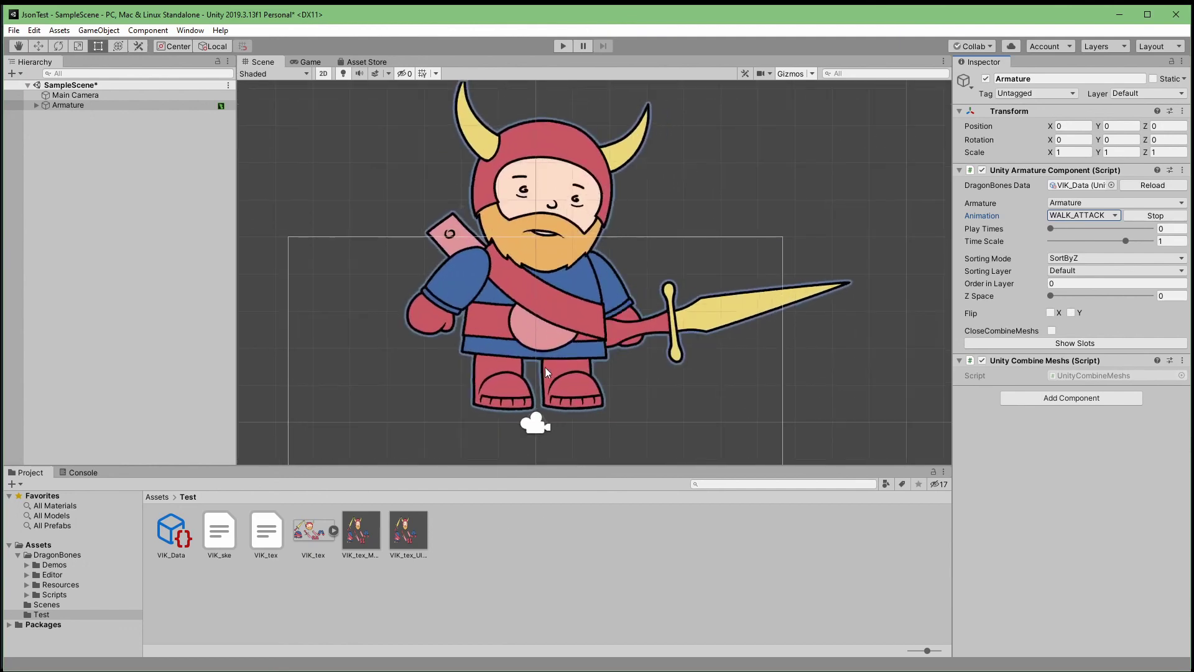
scroll(572, 270, up, 10)
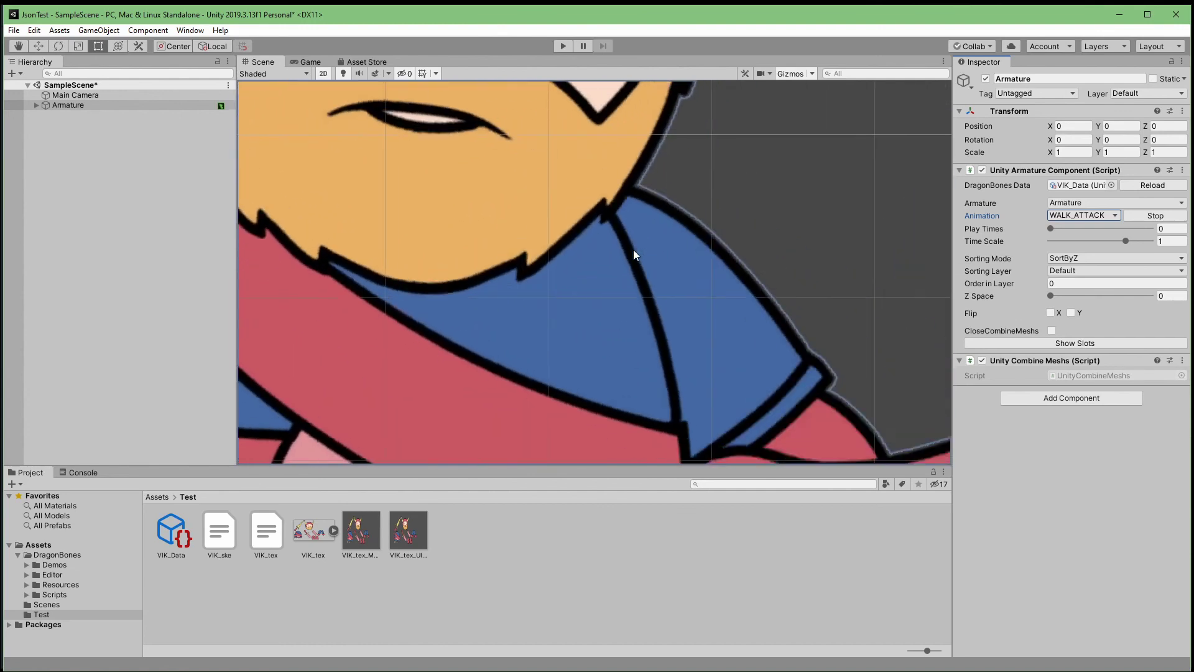
click(1085, 215)
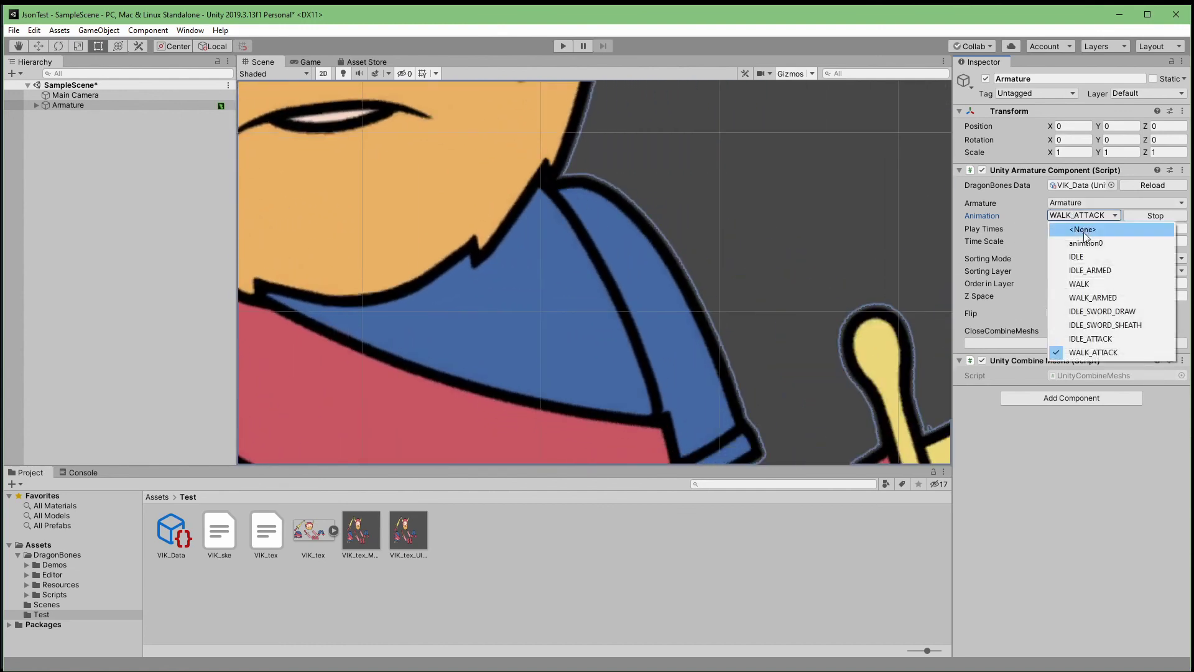
click(1078, 257)
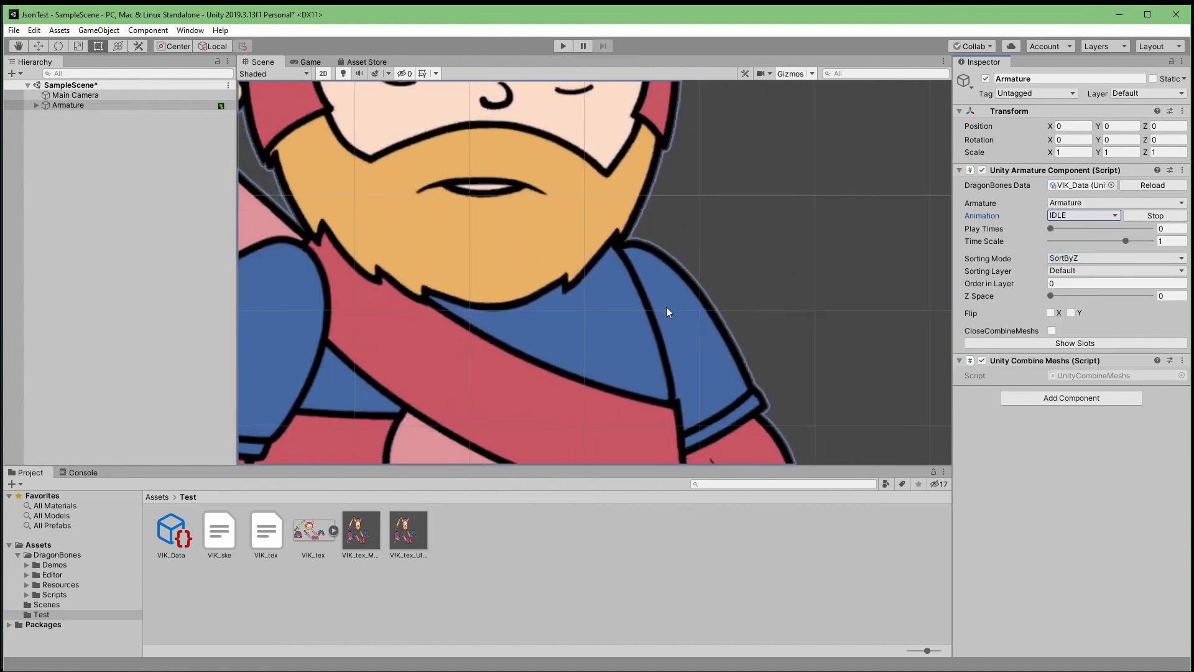
scroll(666, 307, down, 8)
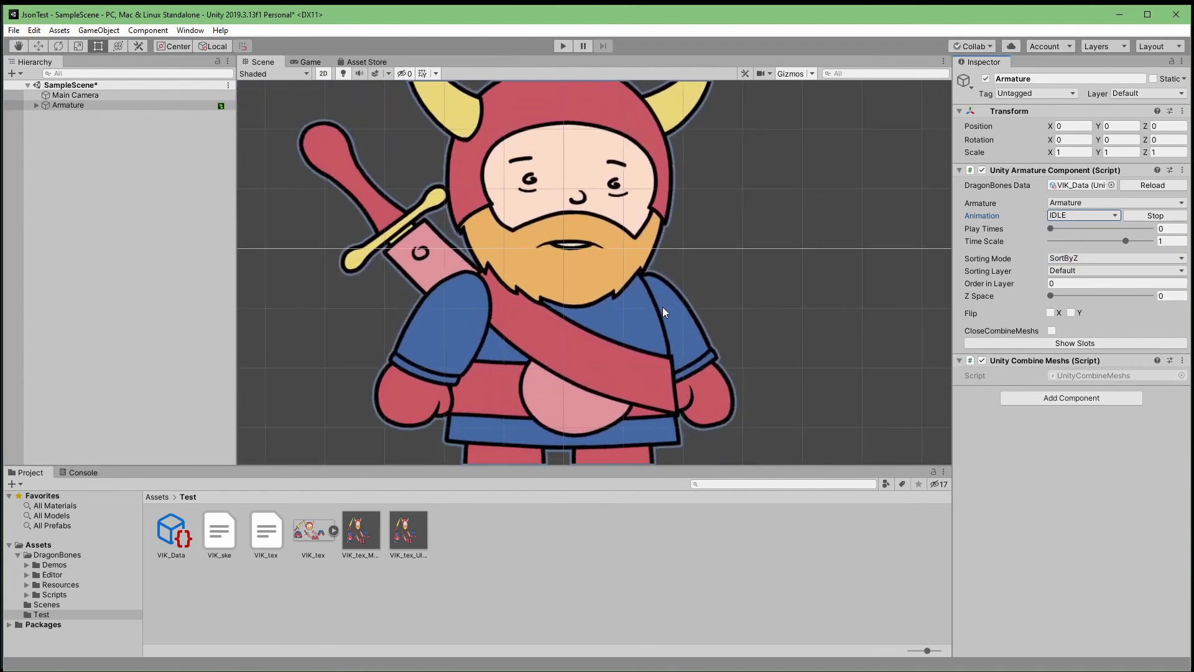
scroll(695, 319, down, 6)
drag(726, 263, 554, 222)
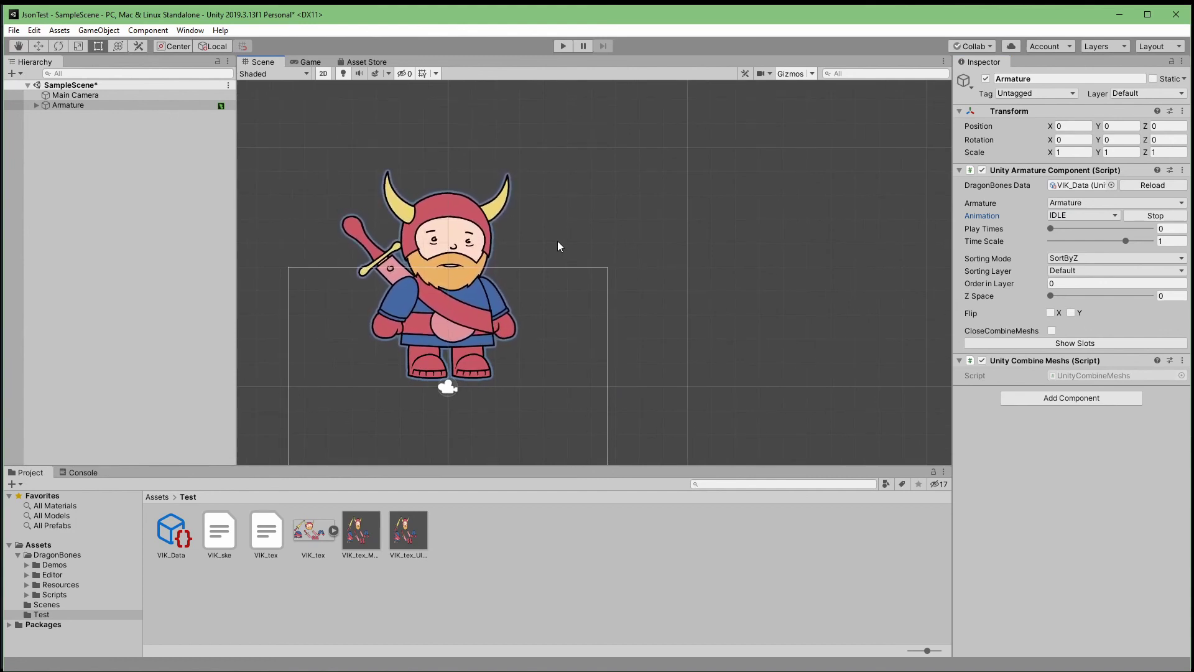
scroll(442, 235, up, 4)
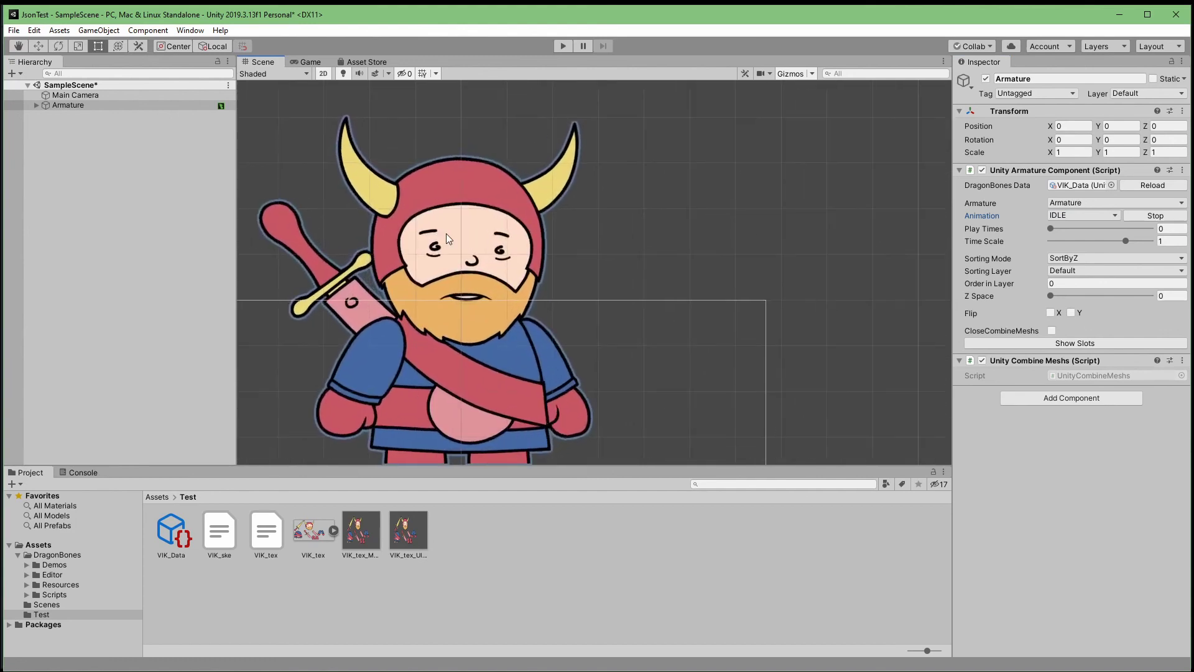
scroll(447, 233, up, 3)
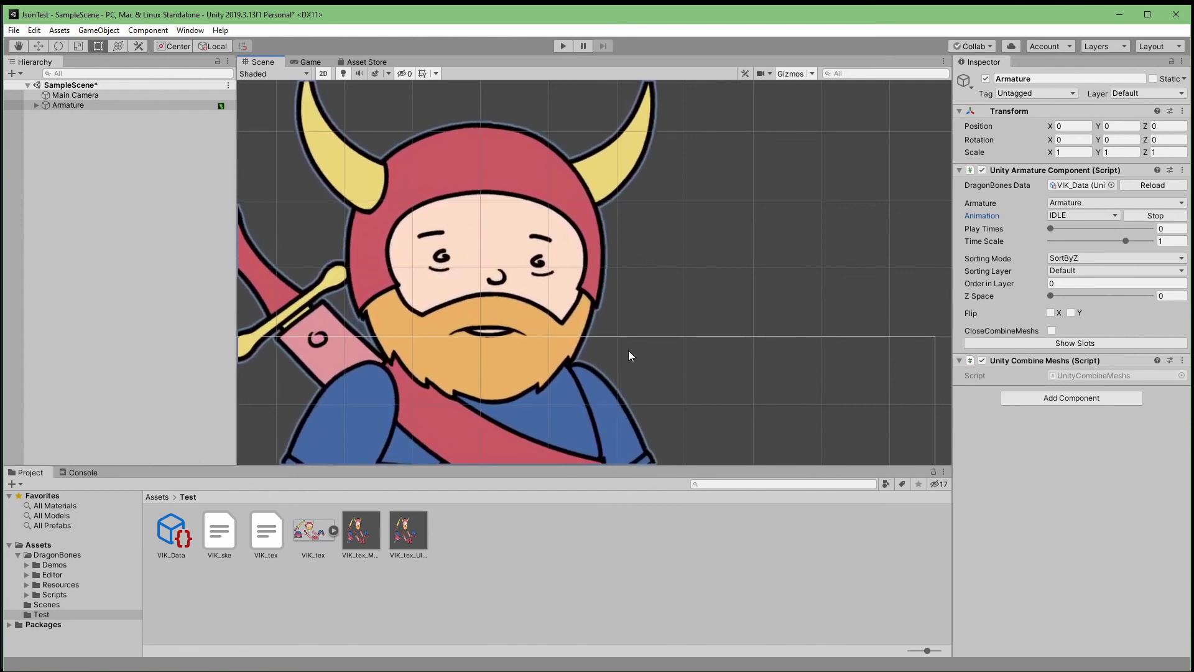
scroll(638, 285, down, 2)
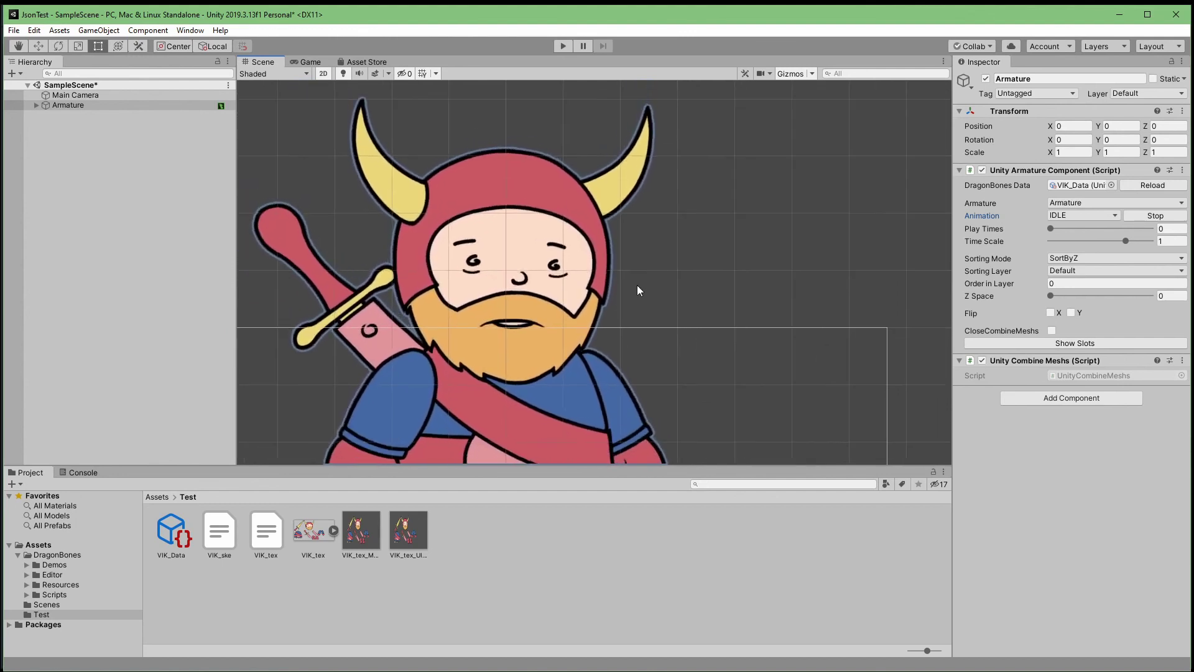
scroll(638, 286, down, 1)
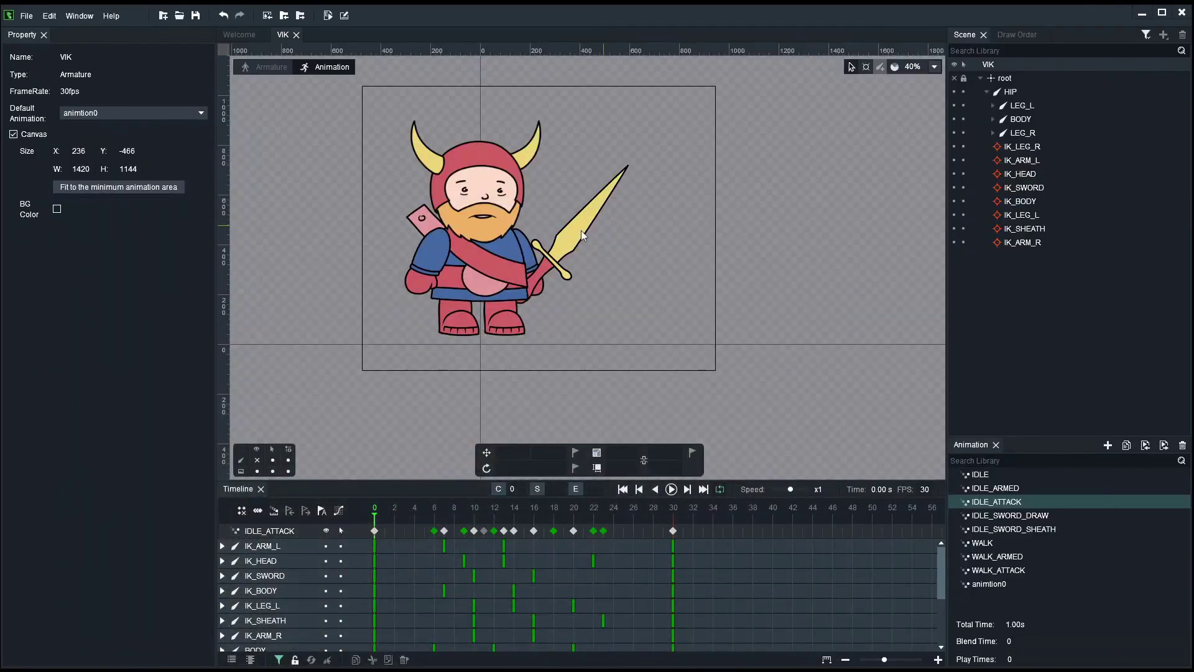
Step: Zoom and pan the DragonBones canvas to recentre the Viking's IDLE_ATTACK animation
scroll(775, 215, up, 1)
drag(776, 215, 790, 240)
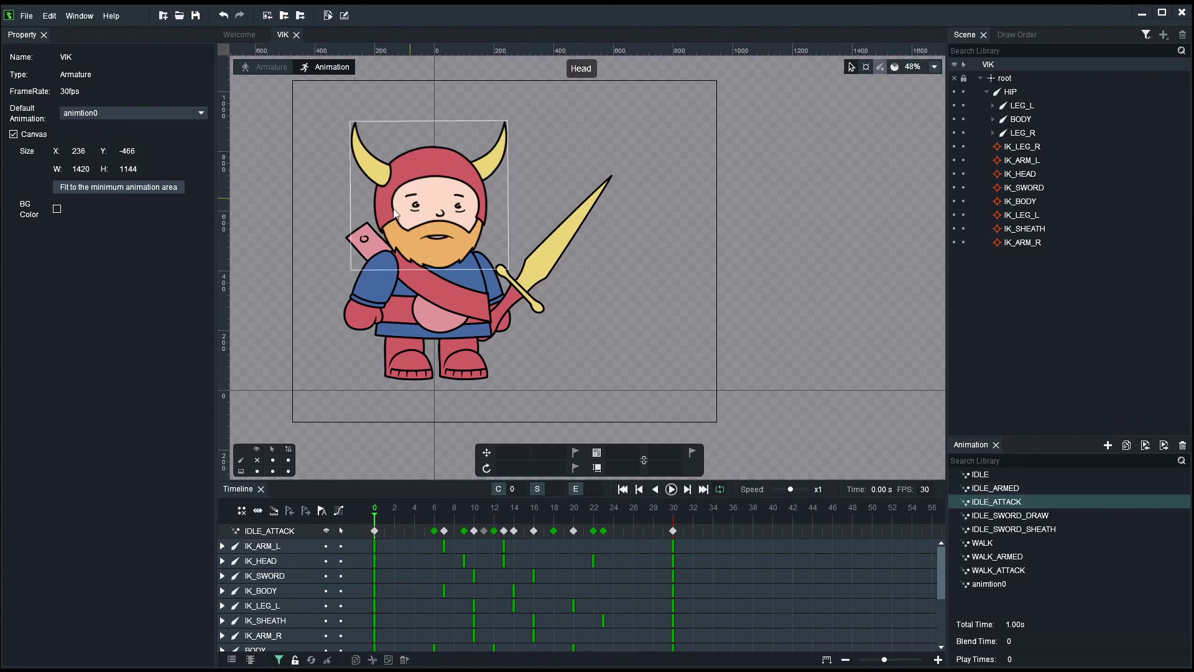
scroll(838, 260, down, 2)
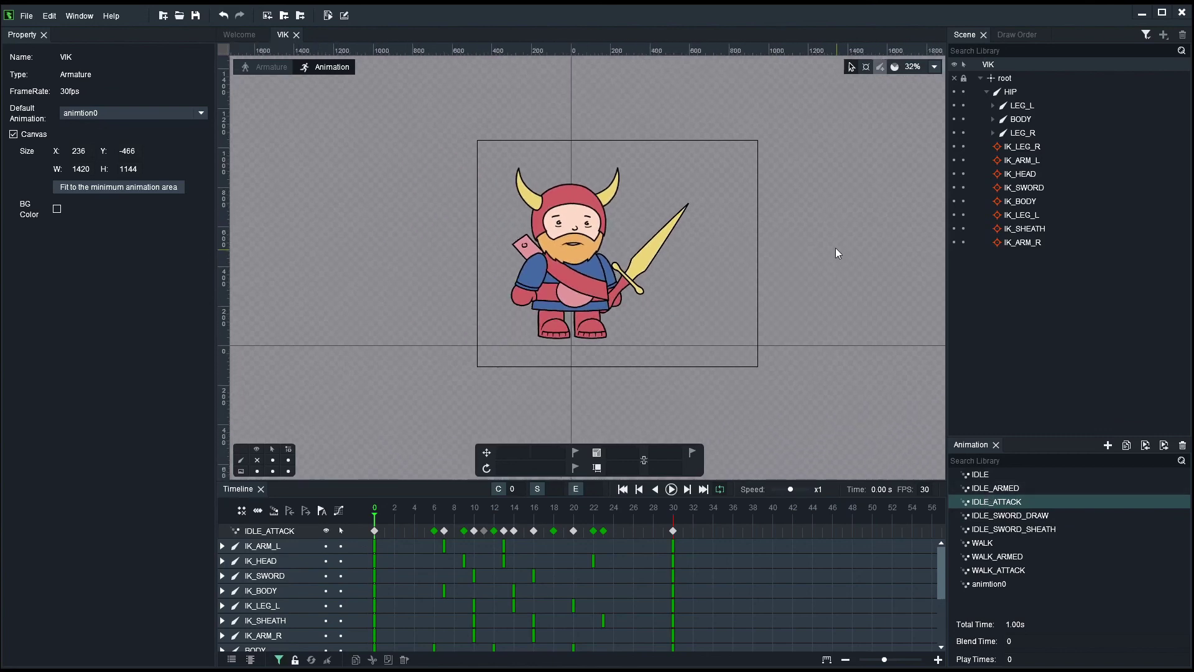
drag(837, 252, 754, 262)
scroll(771, 268, up, 1)
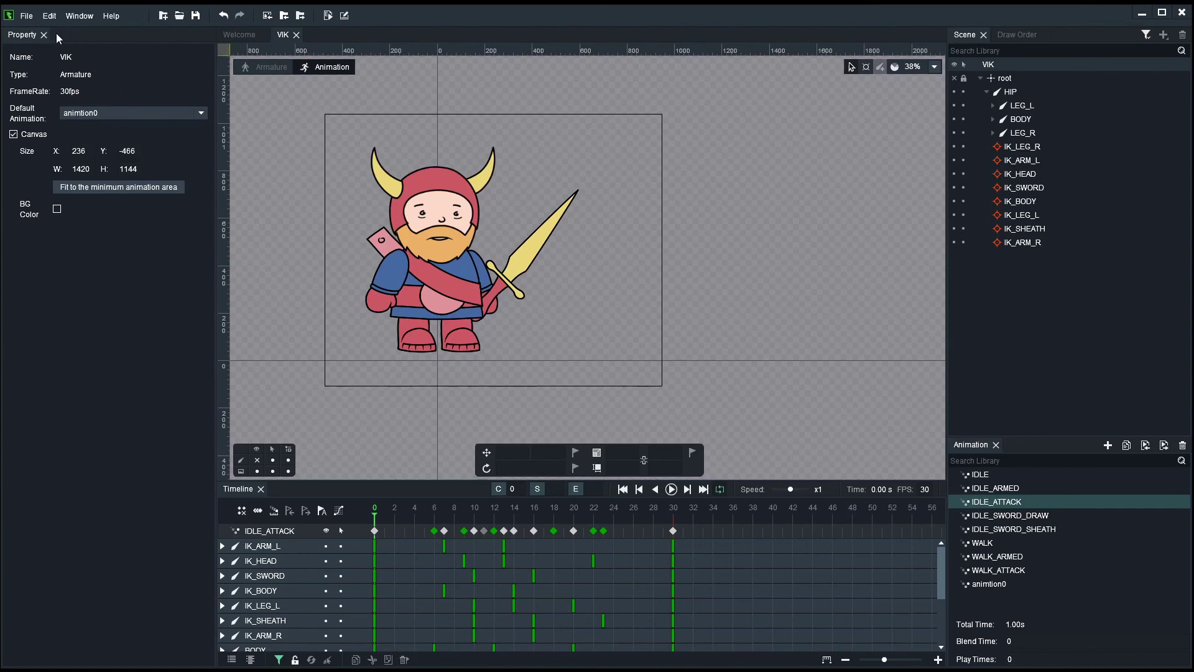
Step: Open export settings (Ctrl+Shift+E) for Image output with Animations set to Current
click(28, 15)
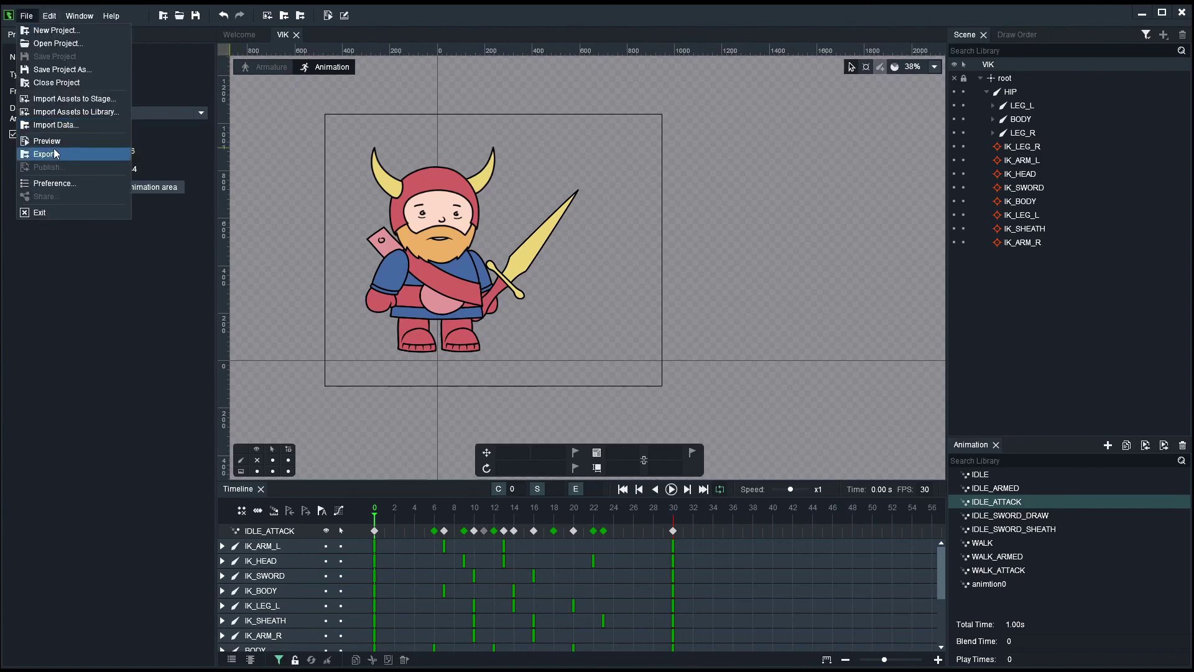
key(ctrl+shift+e)
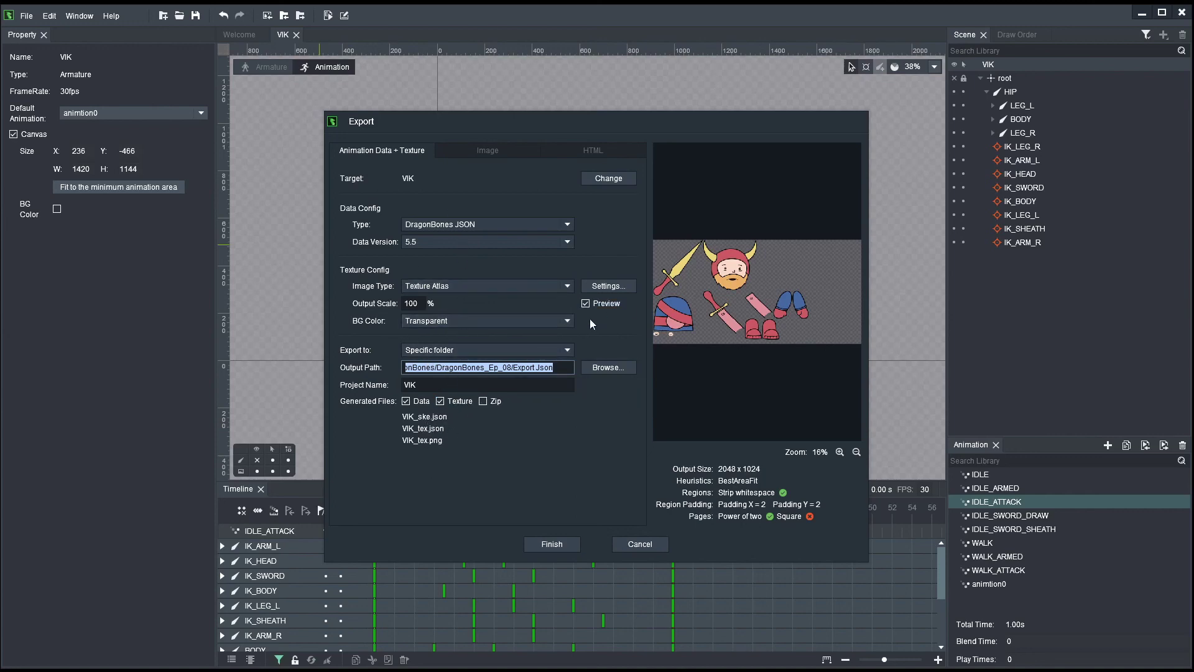
click(468, 150)
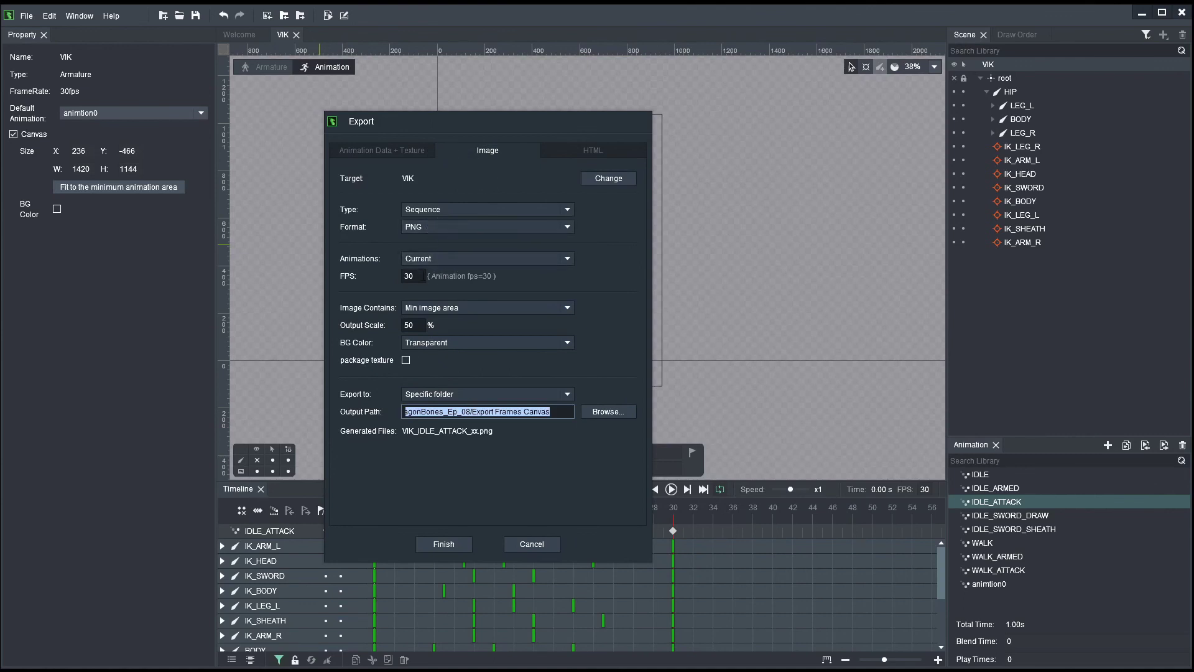
click(438, 258)
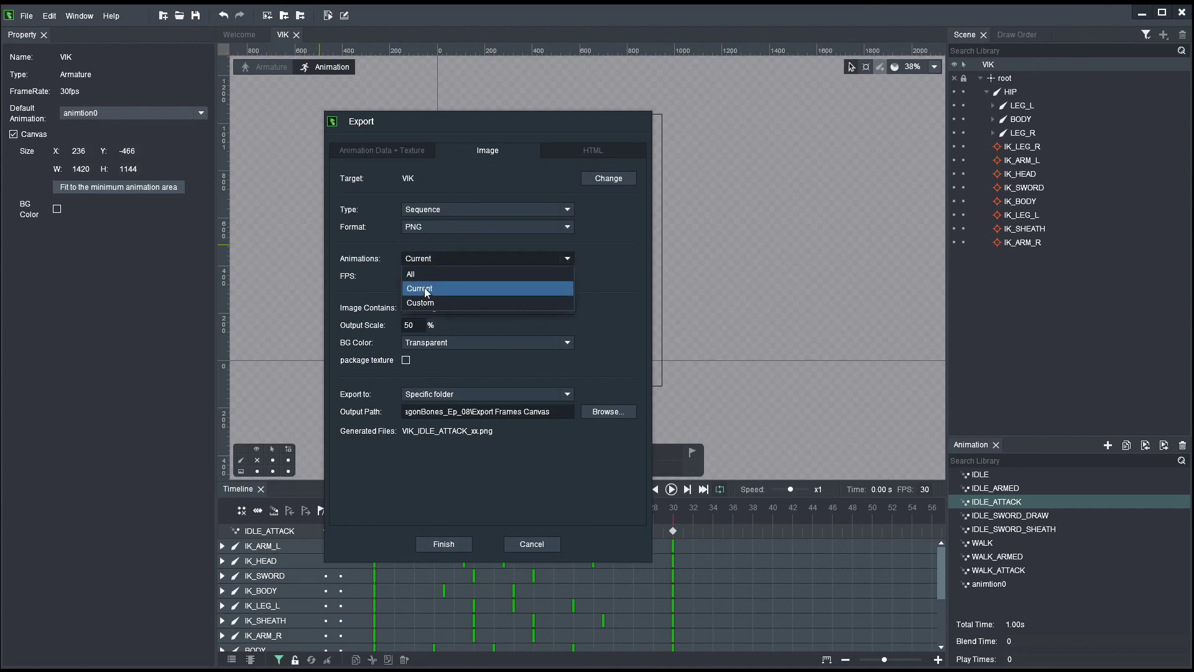
click(427, 289)
Step: Set Image Contains to Canvas area, then close the Export dialog
click(443, 308)
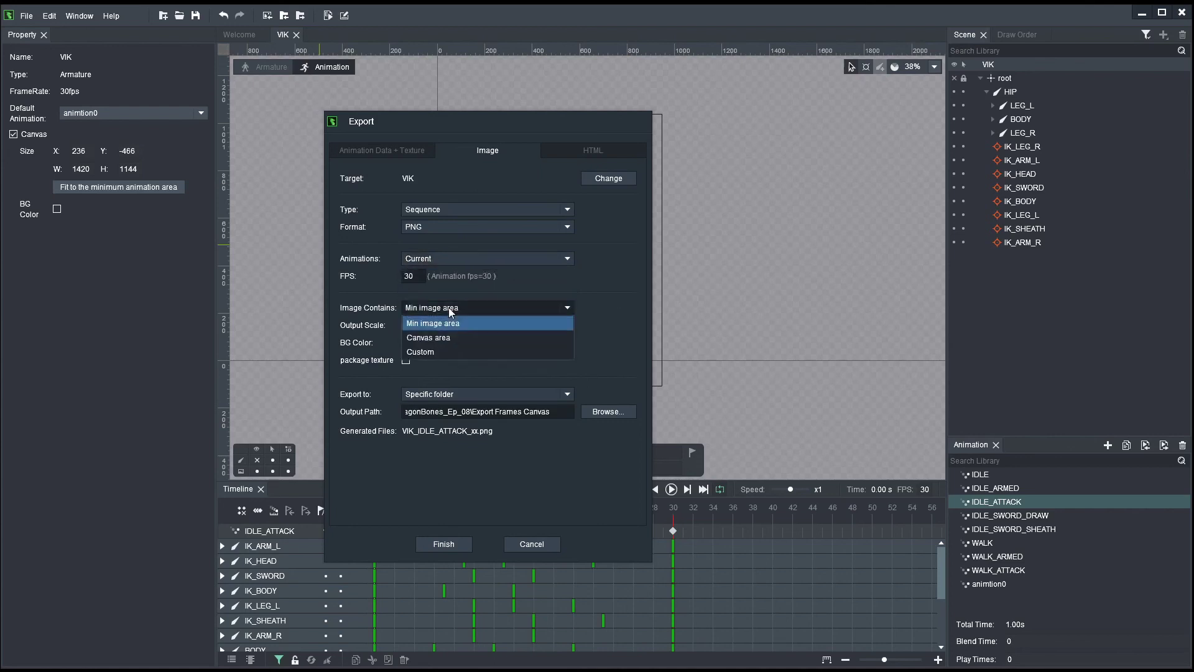
click(435, 337)
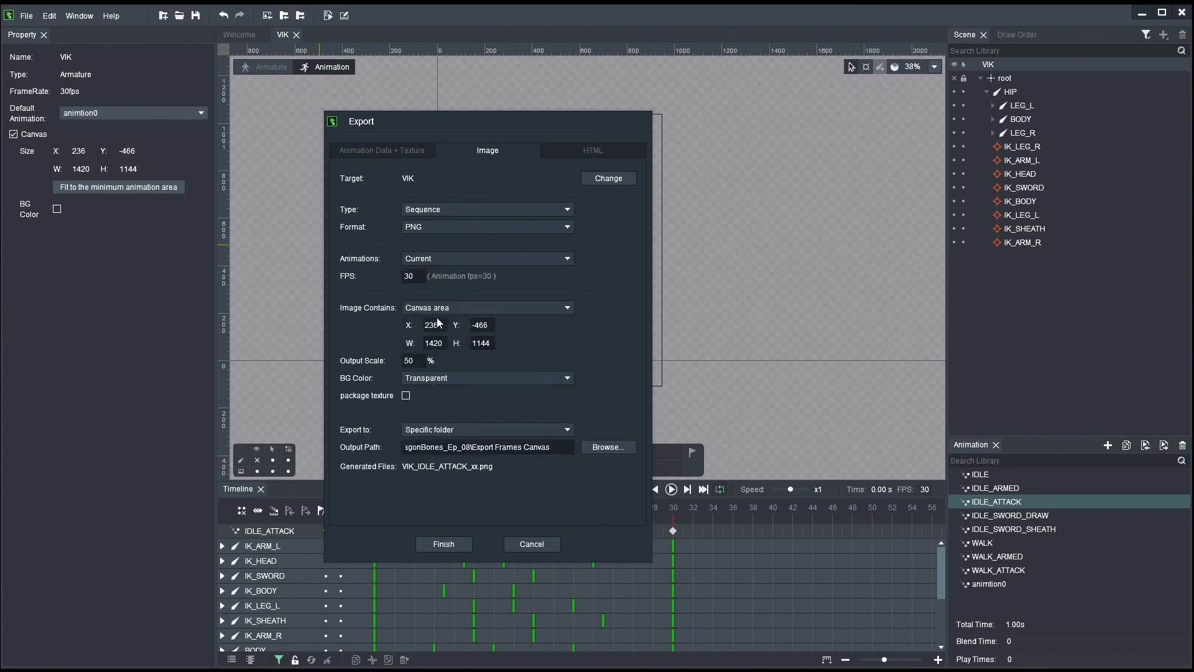
click(439, 307)
click(429, 352)
click(440, 308)
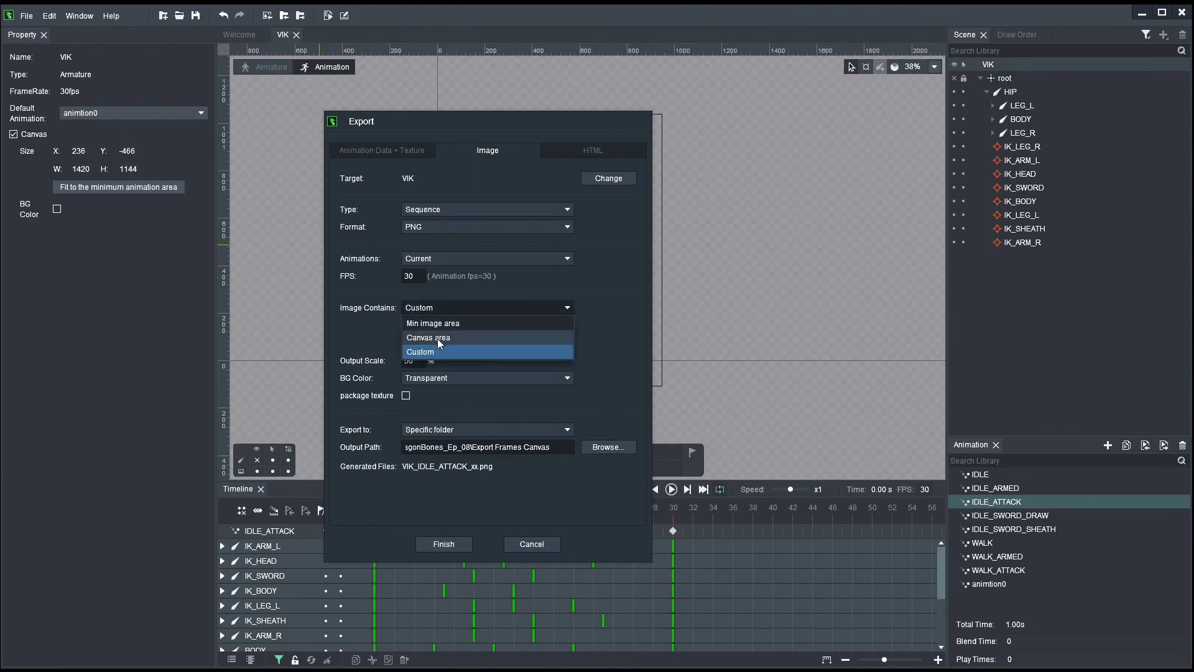
click(439, 338)
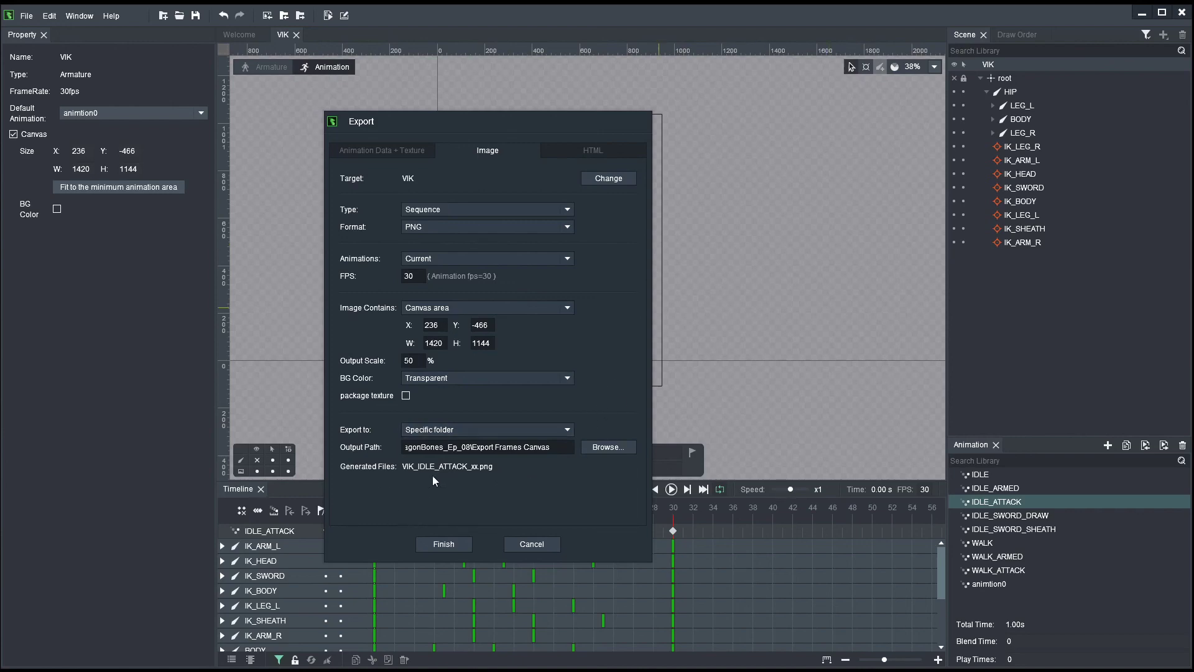
click(524, 545)
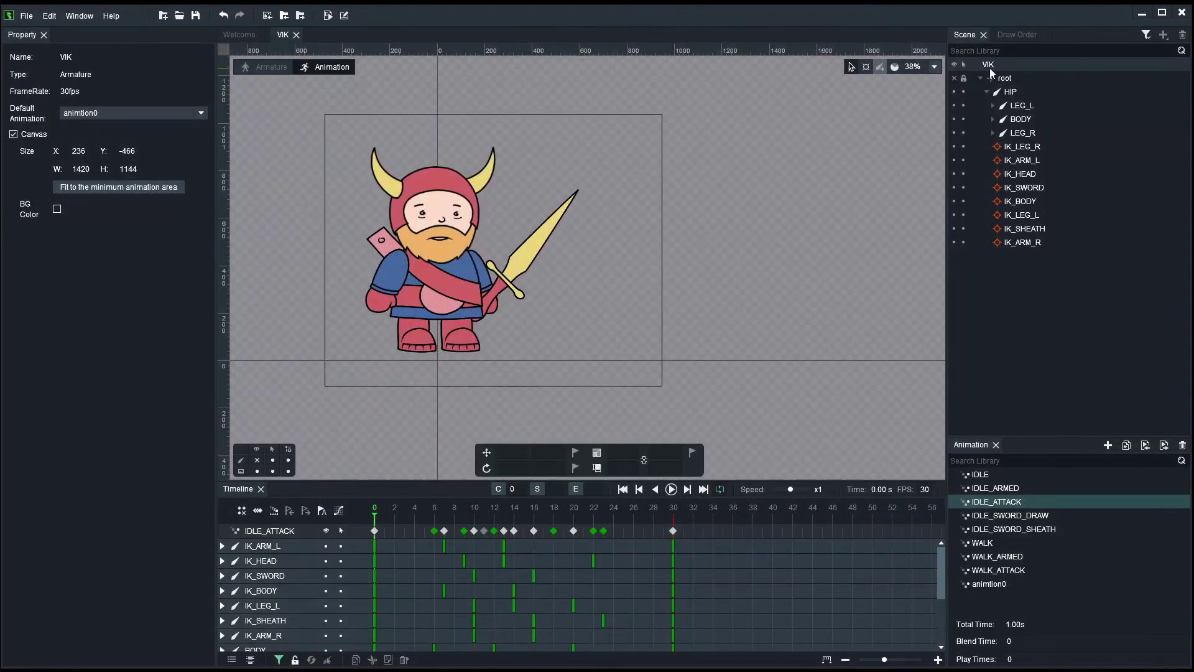